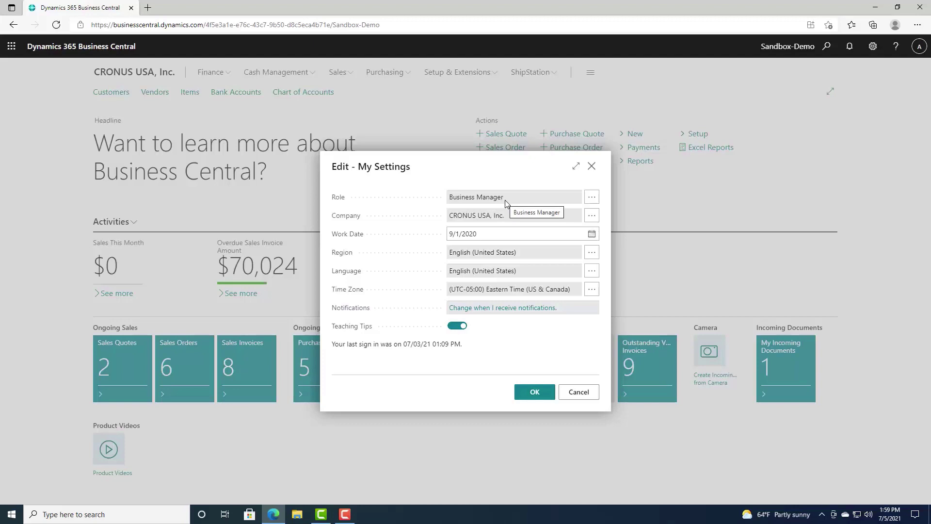
# Set the role in My Settings to Sales Order Processor and look over that role's home page.
pyautogui.click(591, 198)
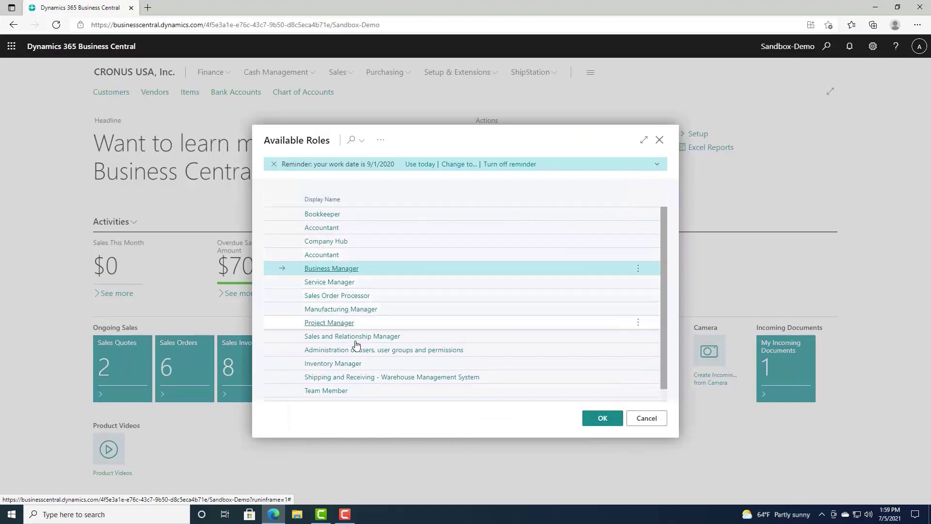
pyautogui.click(327, 297)
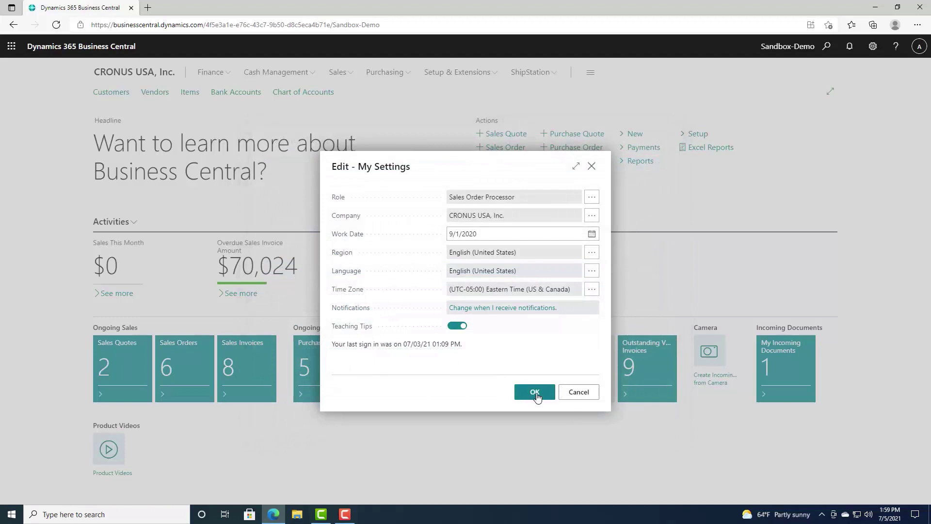
pyautogui.click(536, 392)
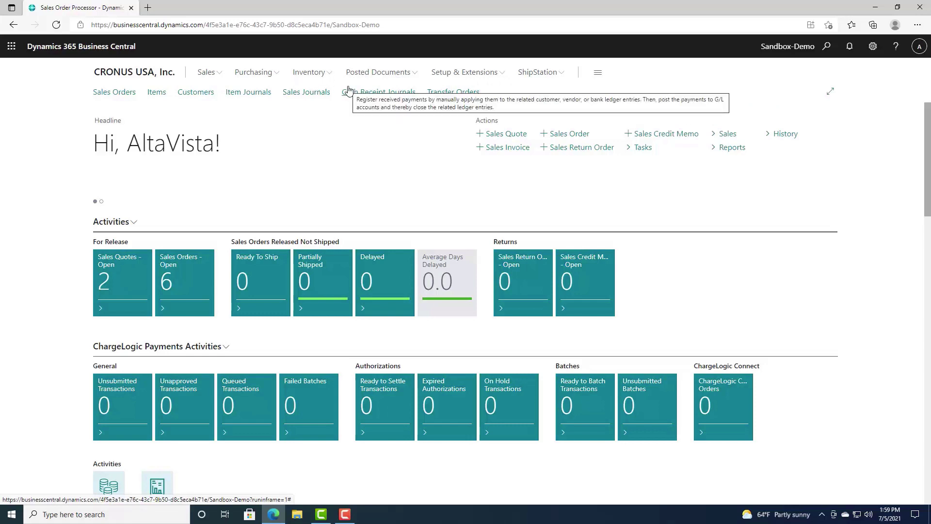
pyautogui.scroll(-4, 398, 241)
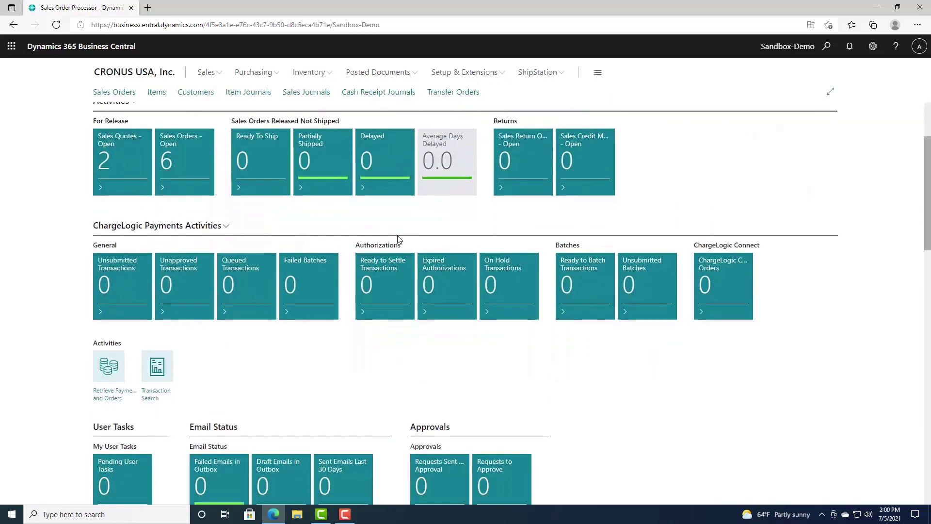
pyautogui.scroll(-10, 397, 242)
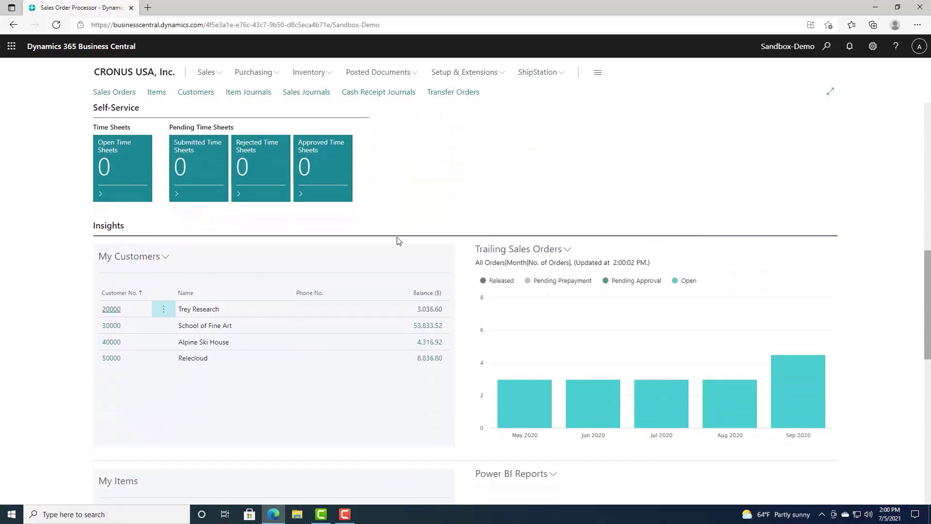
pyautogui.scroll(-5, 397, 241)
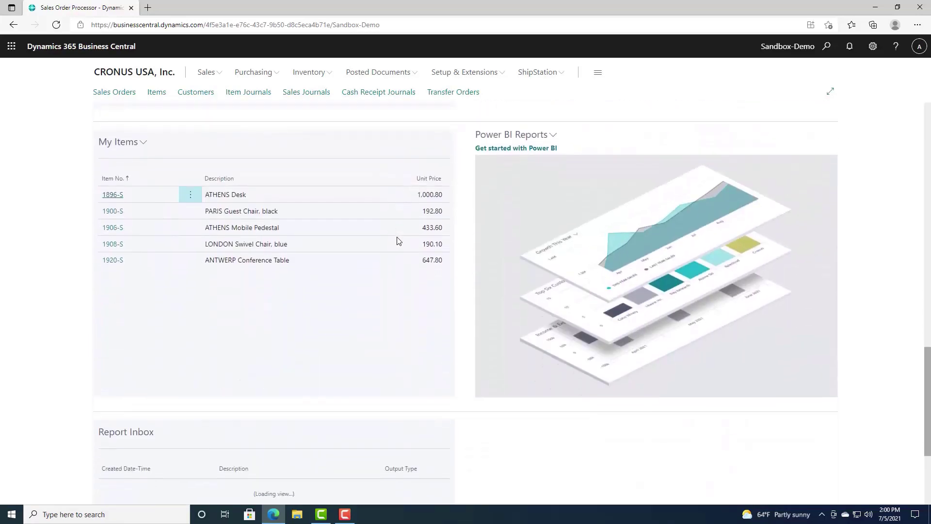
pyautogui.scroll(18, 396, 241)
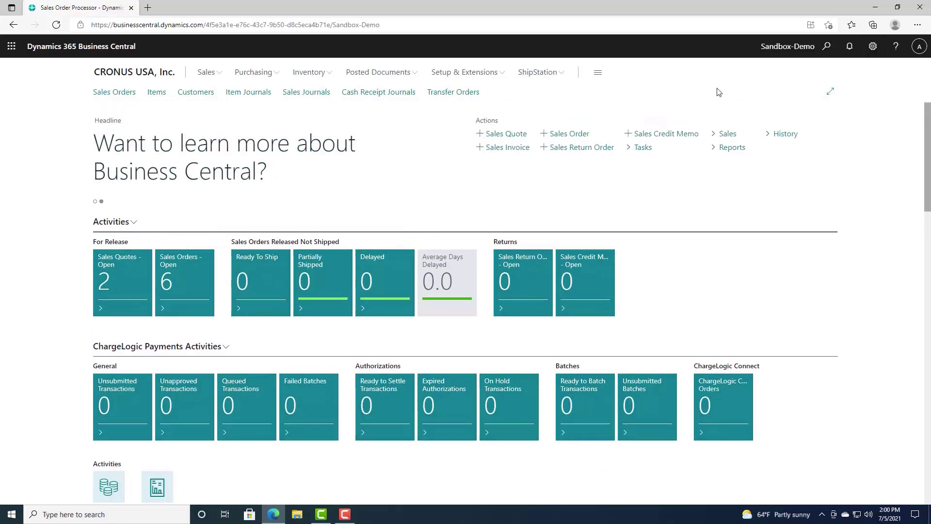
# Set the role in My Settings back to Business Manager and apply the change.
pyautogui.click(873, 46)
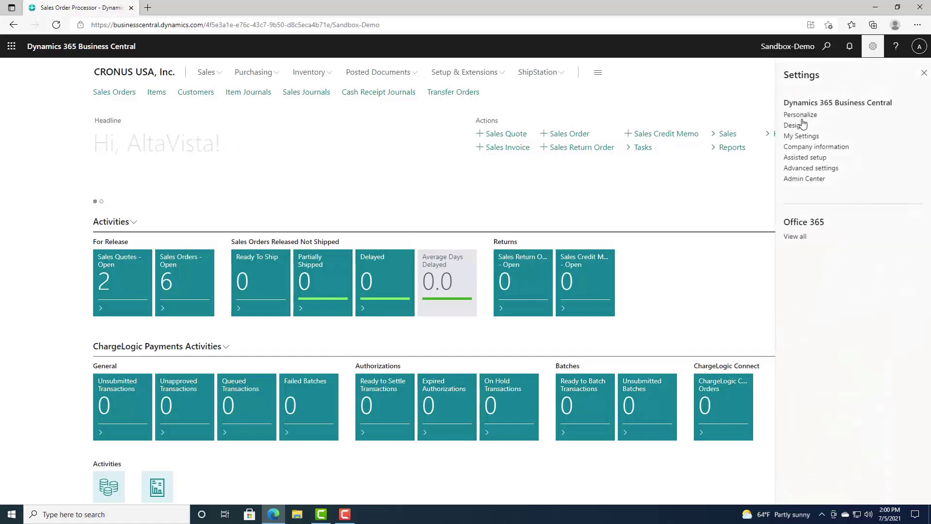
pyautogui.click(797, 137)
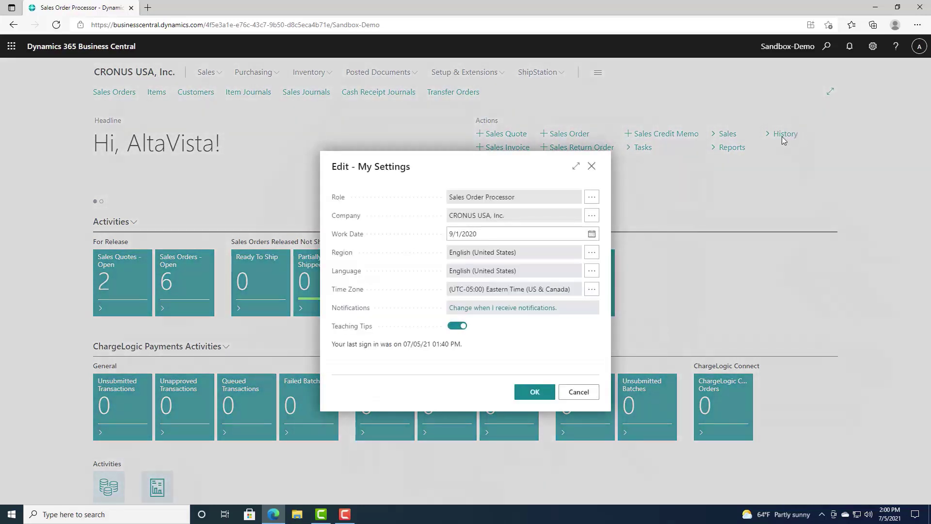
pyautogui.click(592, 197)
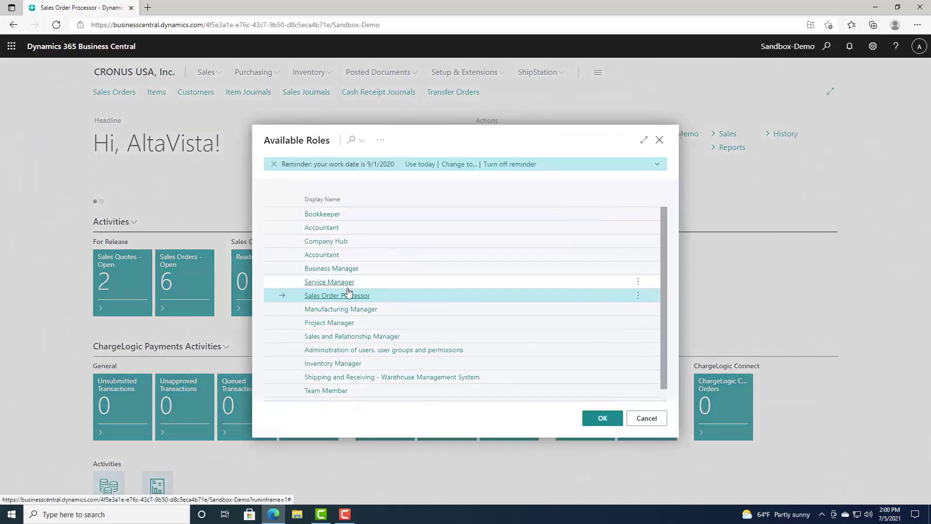
pyautogui.click(332, 270)
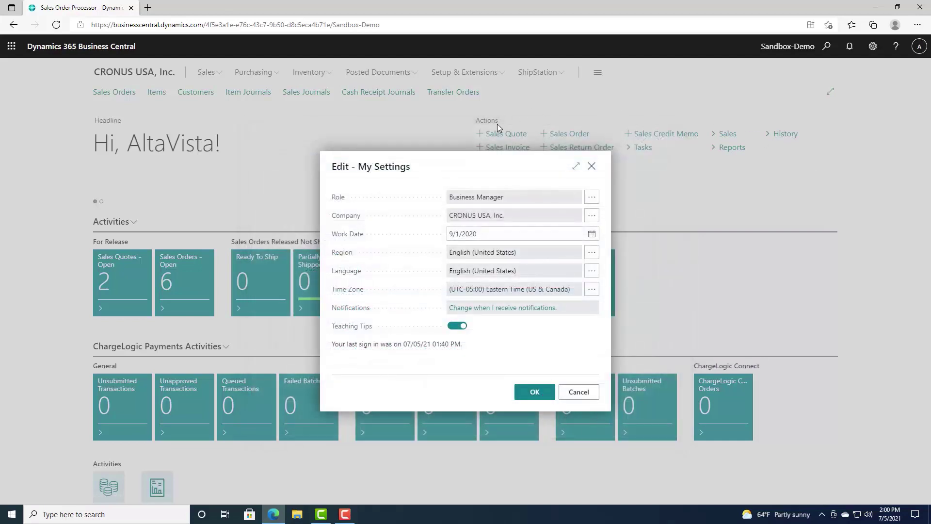
pyautogui.click(535, 393)
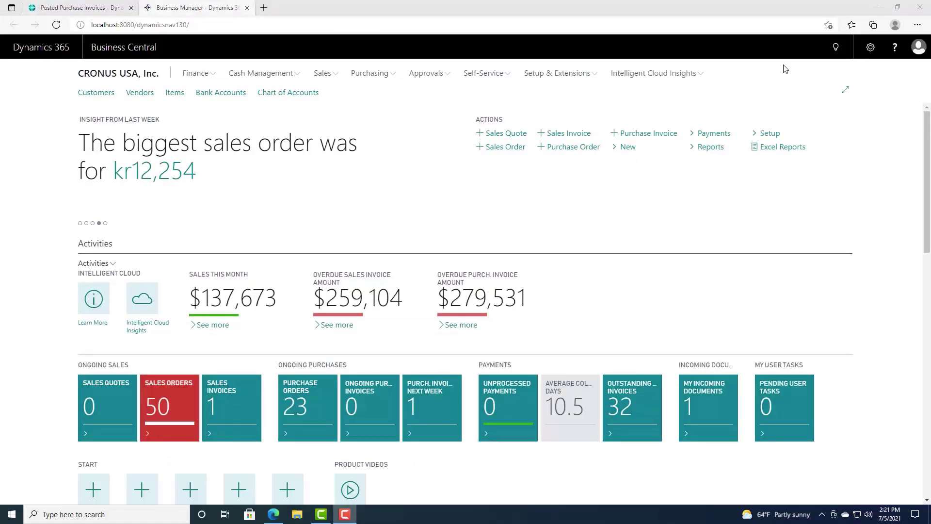
# Switch the company in My Settings to CRONUS Canada, Inc. and apply the change.
pyautogui.click(871, 49)
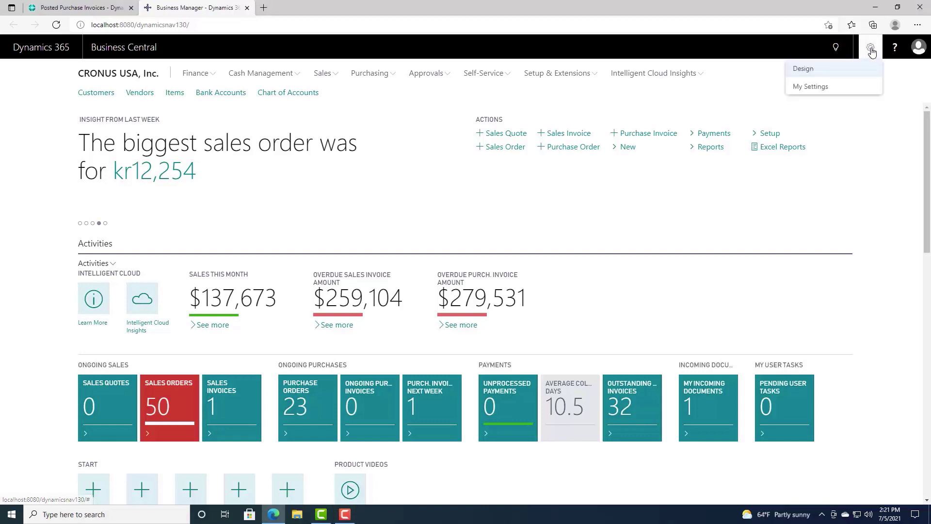
pyautogui.click(816, 87)
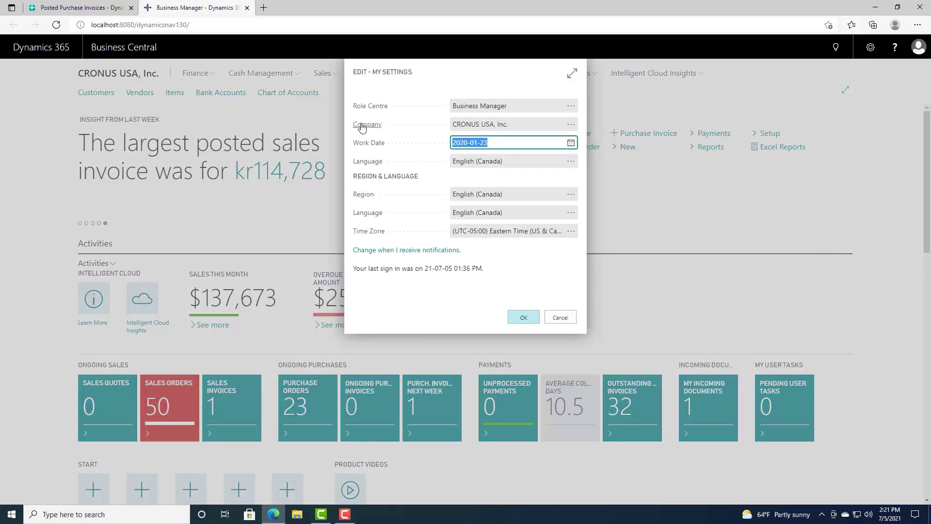
pyautogui.click(572, 125)
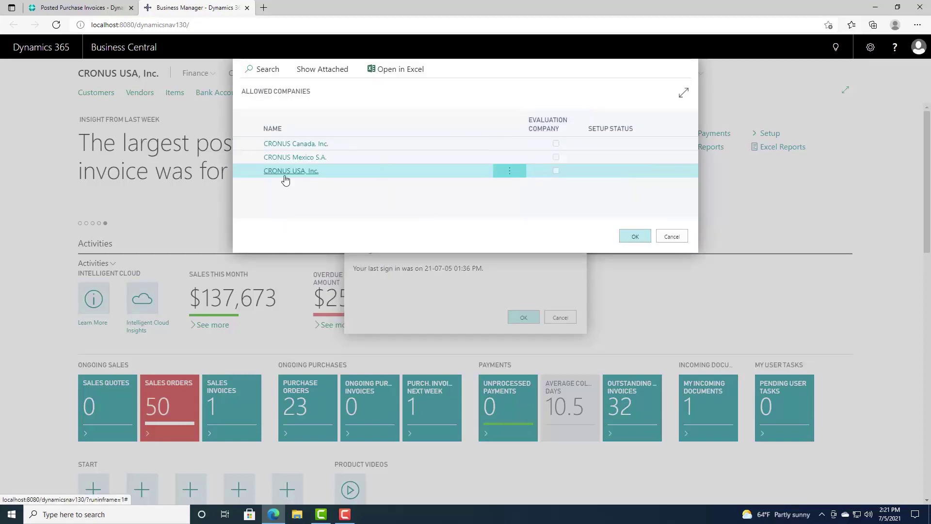
pyautogui.click(289, 144)
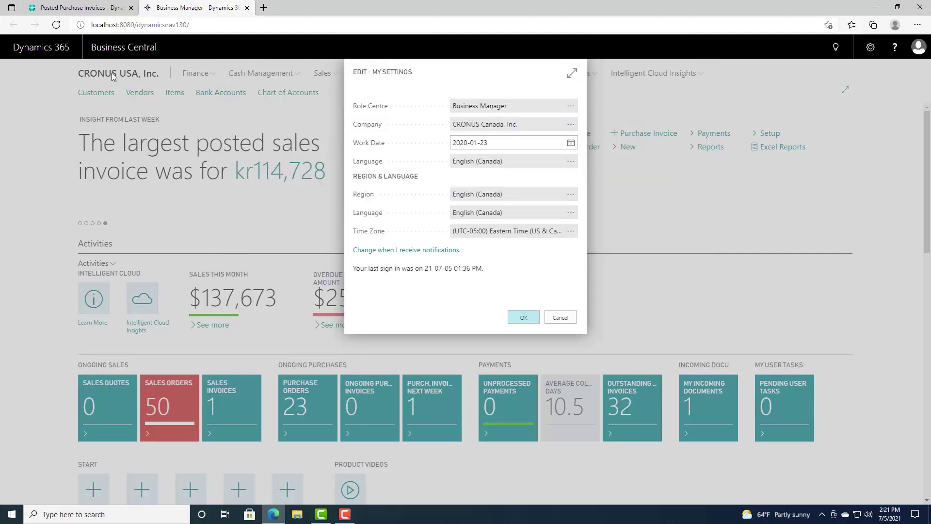
pyautogui.click(523, 317)
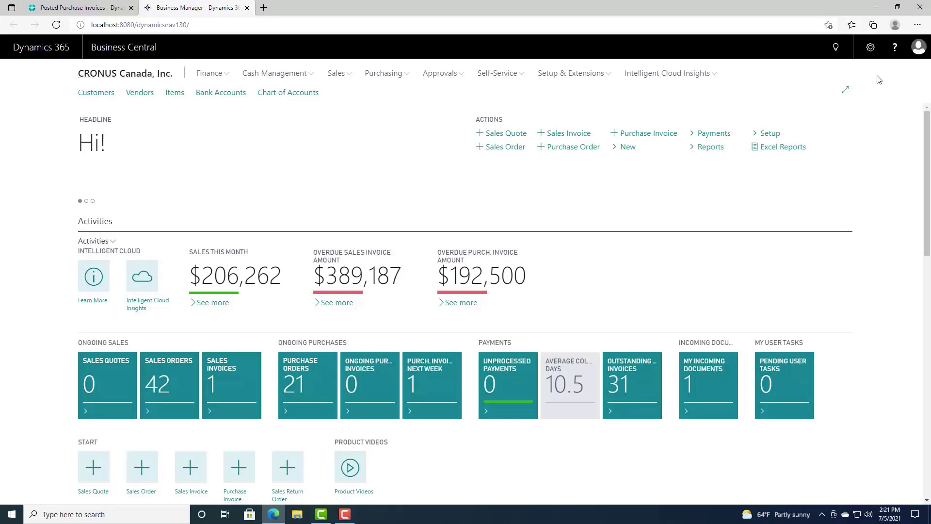
# Switch the company back to CRONUS USA, Inc. in My Settings, apply it and reopen the settings.
pyautogui.click(871, 47)
pyautogui.click(815, 89)
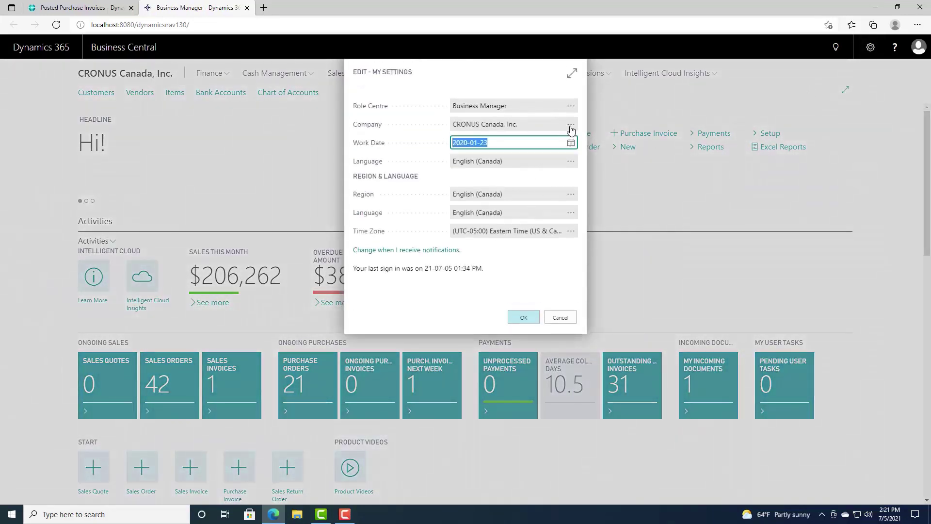
pyautogui.click(571, 126)
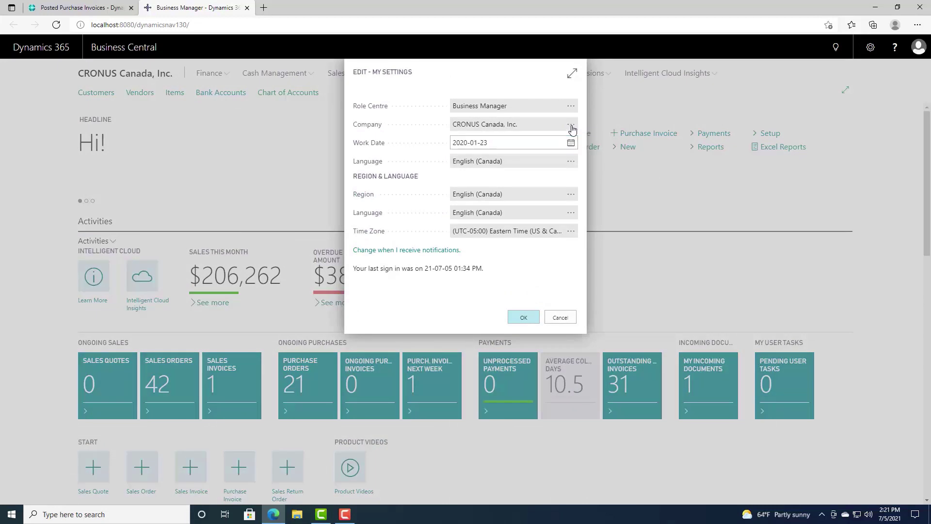
pyautogui.click(275, 176)
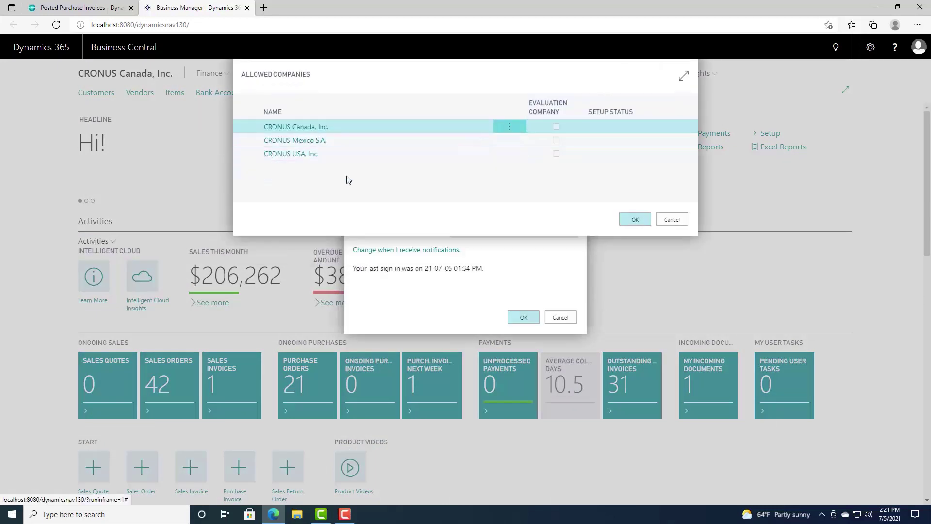
pyautogui.click(635, 236)
pyautogui.click(524, 319)
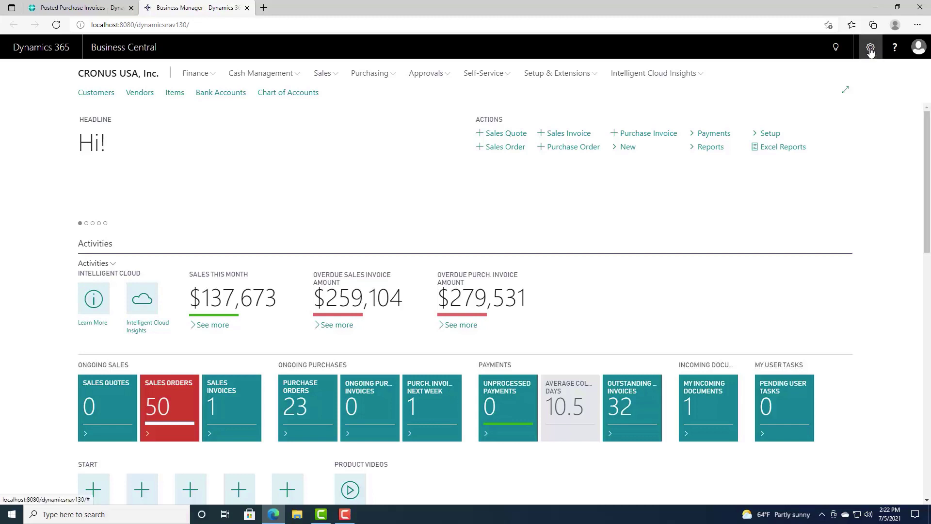
pyautogui.click(871, 52)
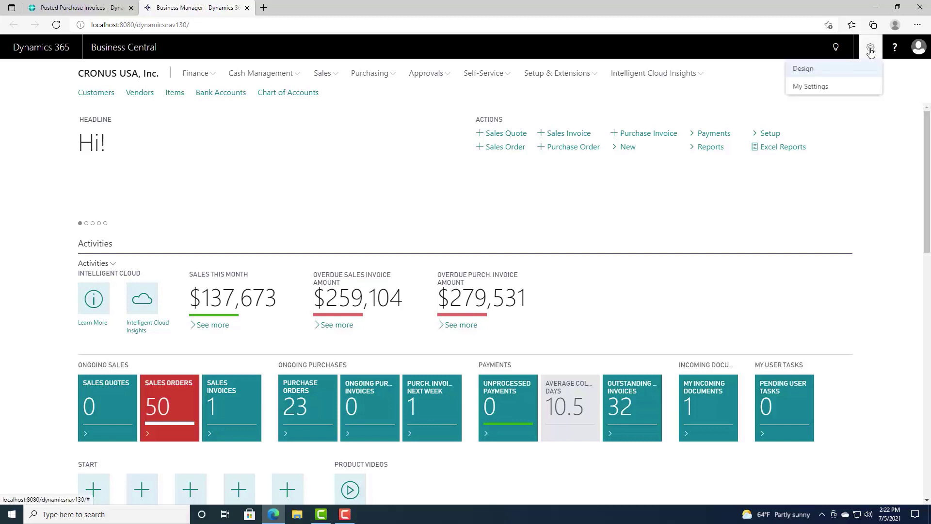
pyautogui.click(815, 89)
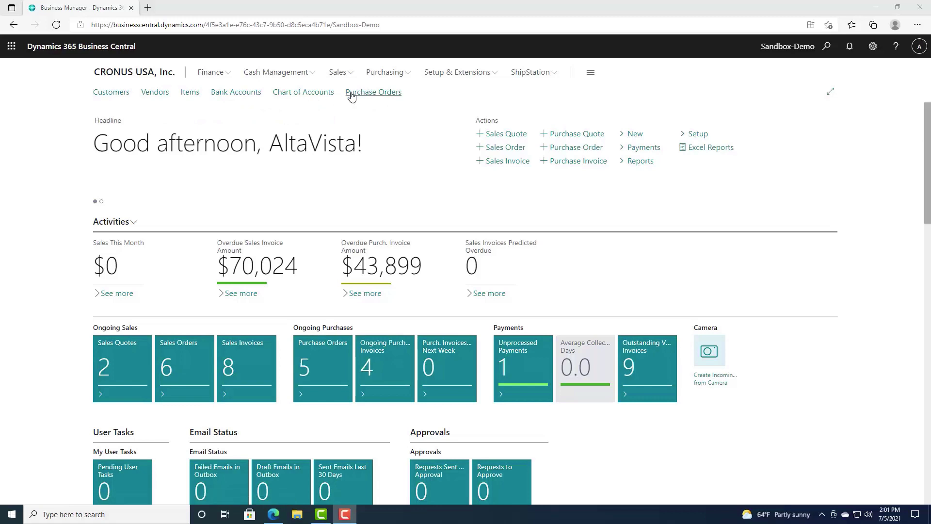
# View the Customers list and a blank new sales order in turn, returning to the home page after each.
pyautogui.click(117, 94)
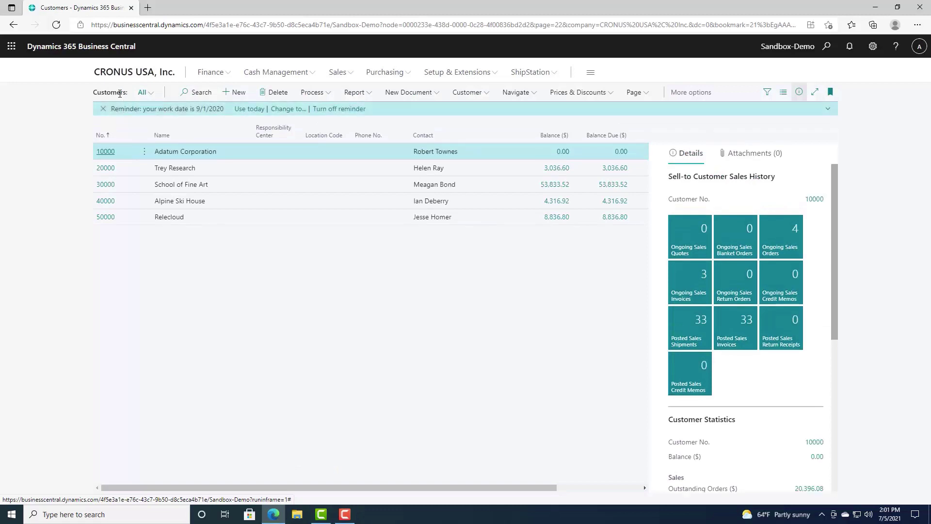
pyautogui.press('Escape')
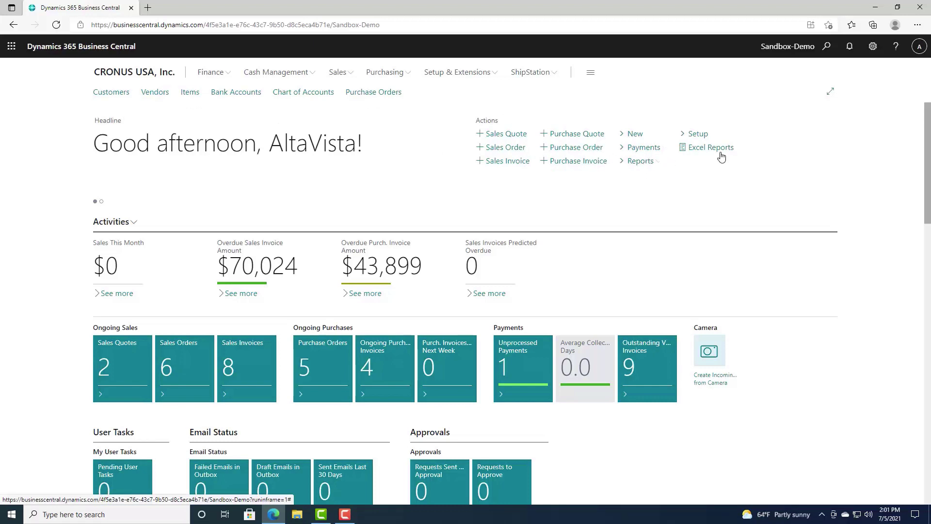
pyautogui.click(517, 150)
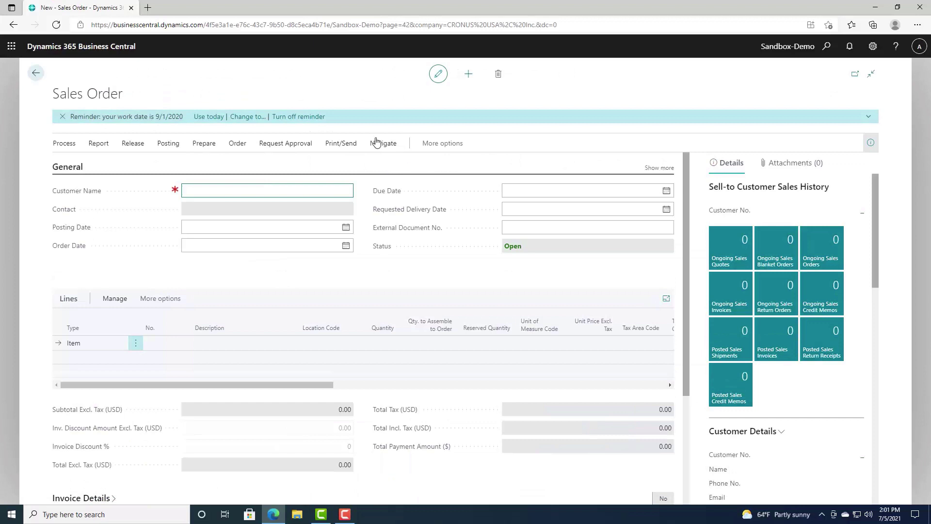
pyautogui.press('Escape')
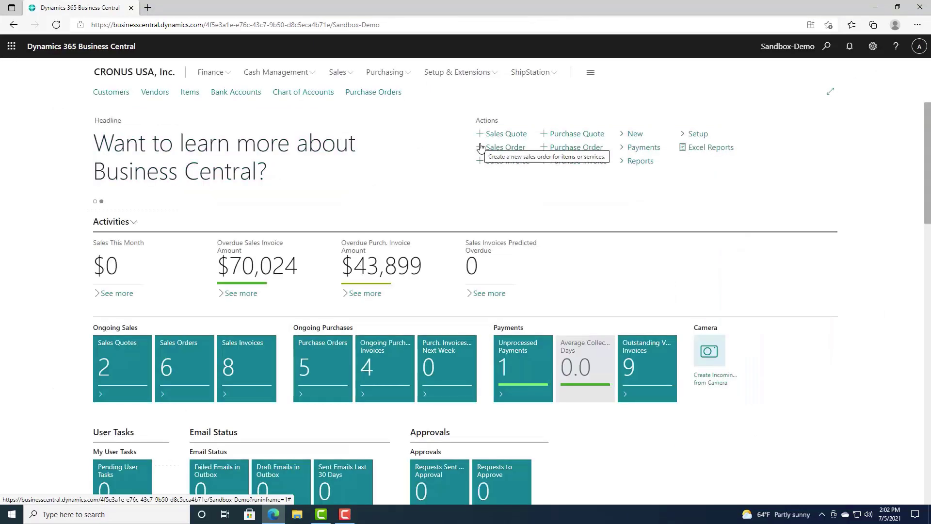
# Browse the pages offered under Finance, including the Chart of Accounts, and those under Sales.
pyautogui.click(230, 77)
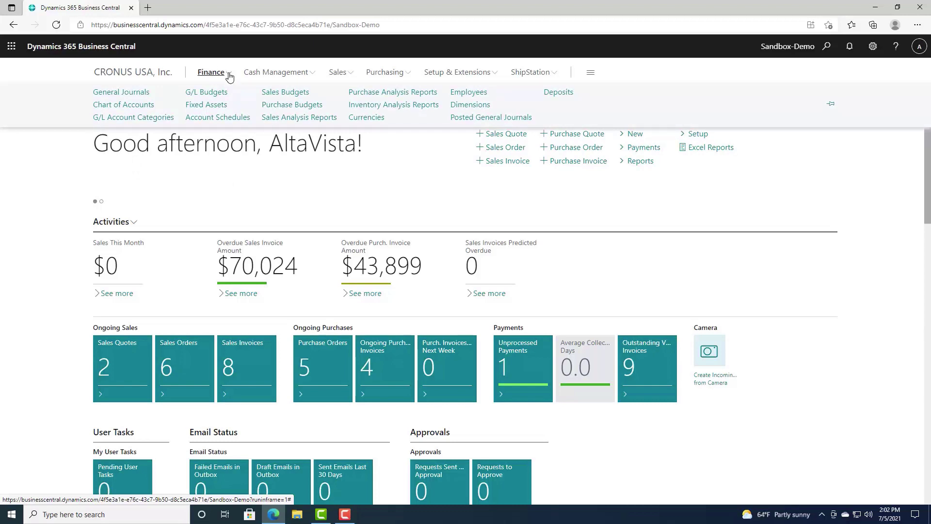
pyautogui.click(134, 106)
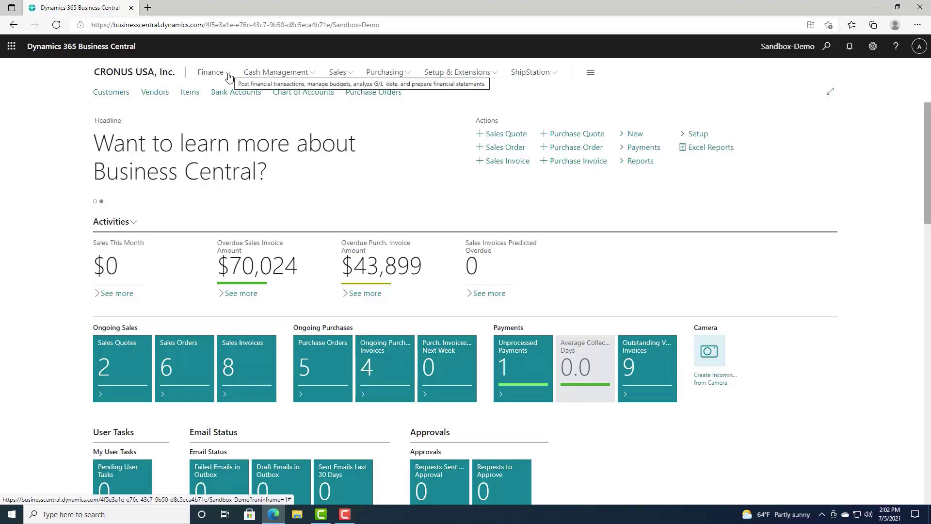
pyautogui.click(228, 75)
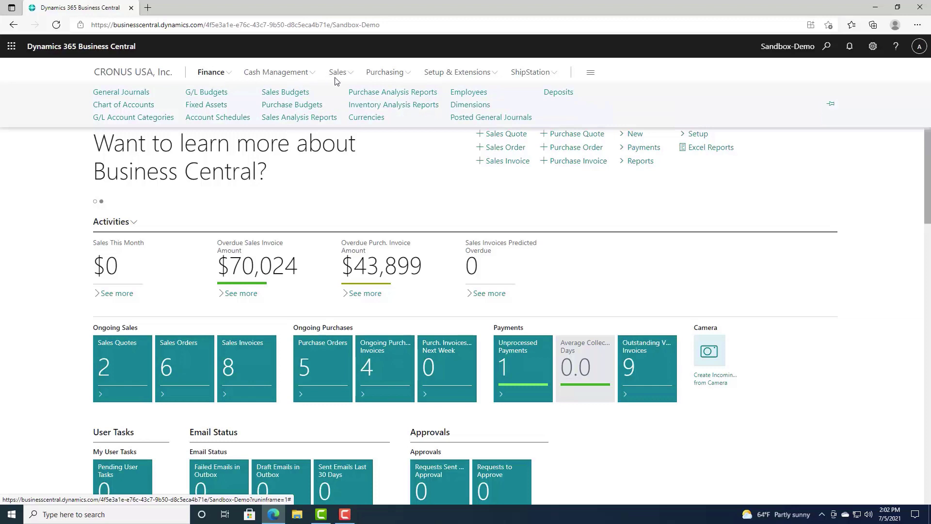
pyautogui.click(352, 76)
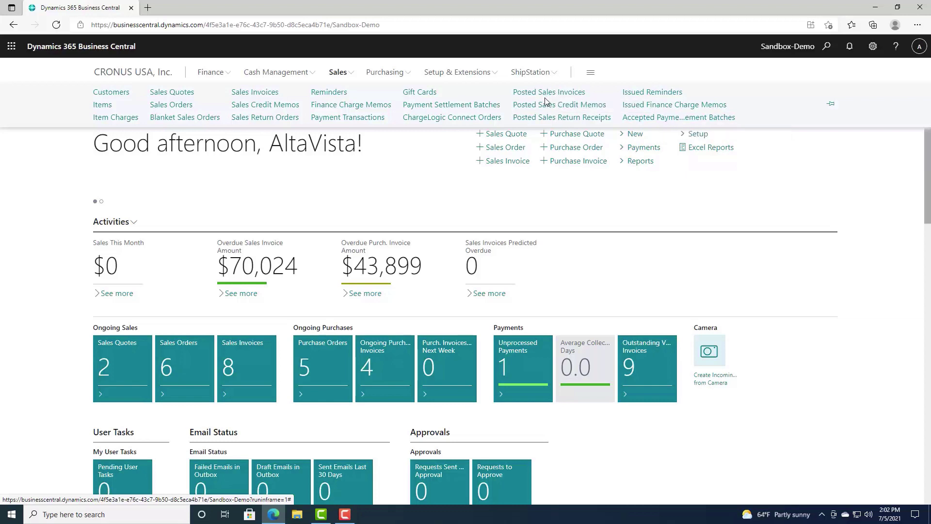
# View the Purchase Orders list from the Purchasing area, return to the home page and display the Purchasing pages again.
pyautogui.click(409, 74)
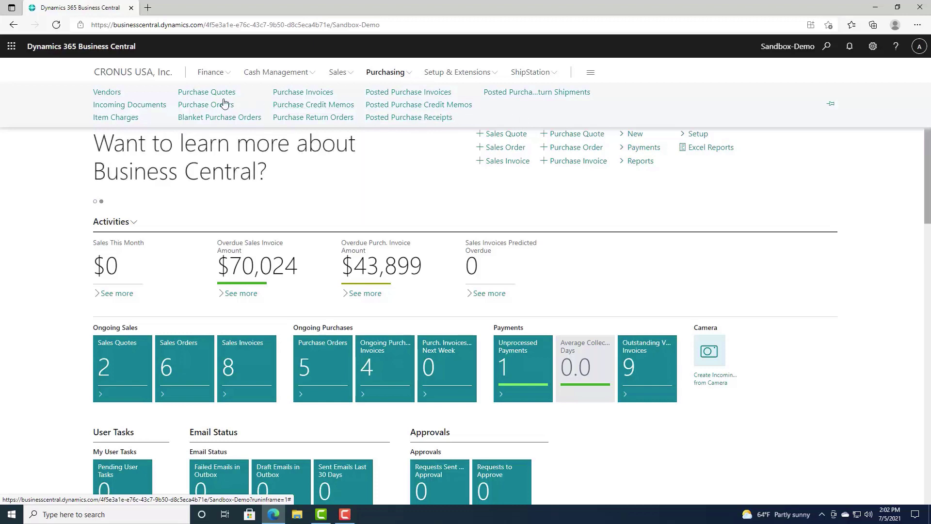
pyautogui.click(199, 105)
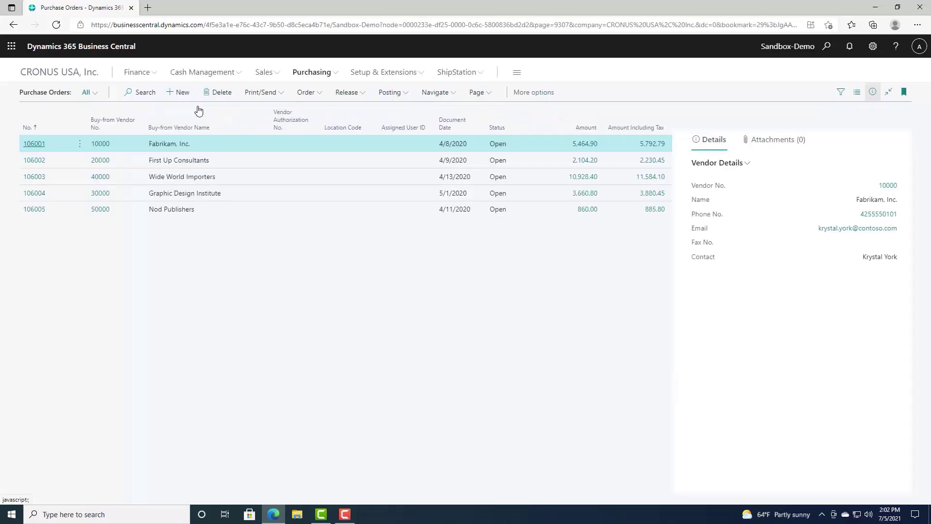
pyautogui.hotkey('alt', 'Left')
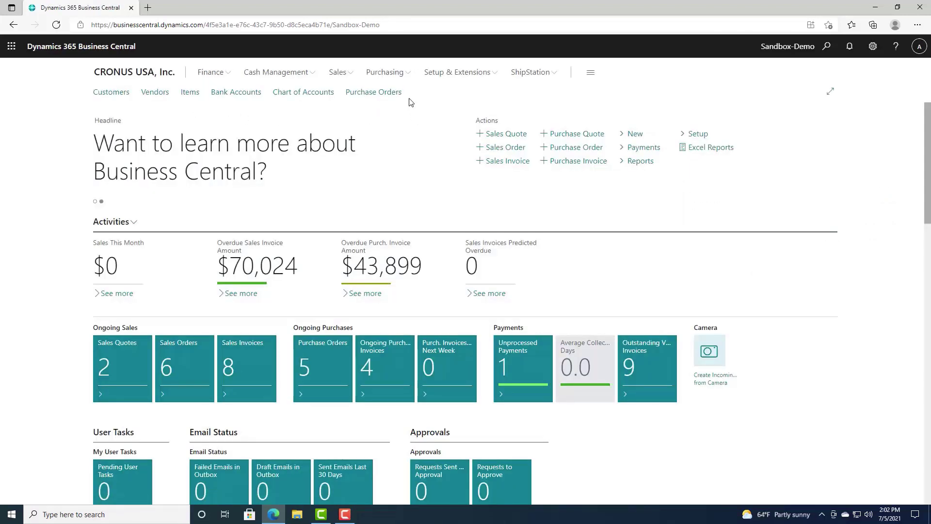
pyautogui.click(409, 76)
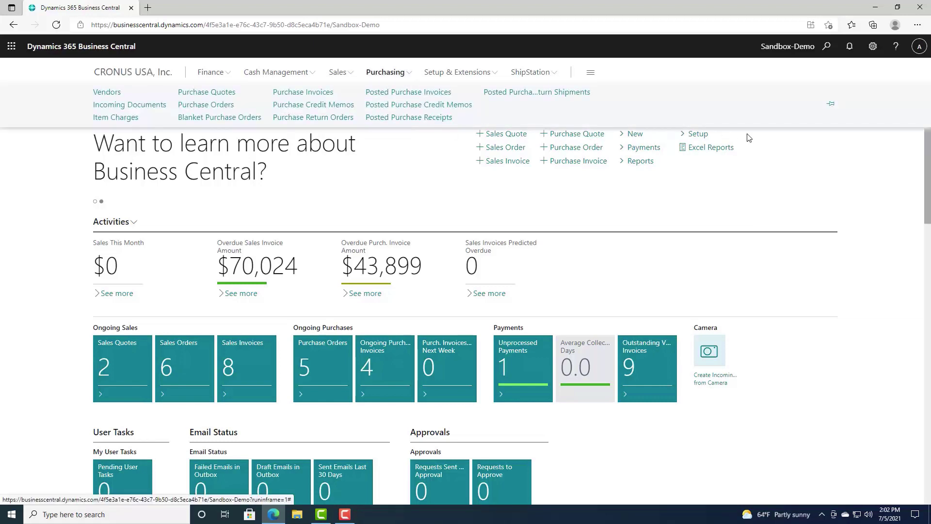
# Pin the Purchasing pages, view the Vendors, Purchase Invoices and Posted Purchase Invoices lists, and return to the home page.
pyautogui.click(831, 105)
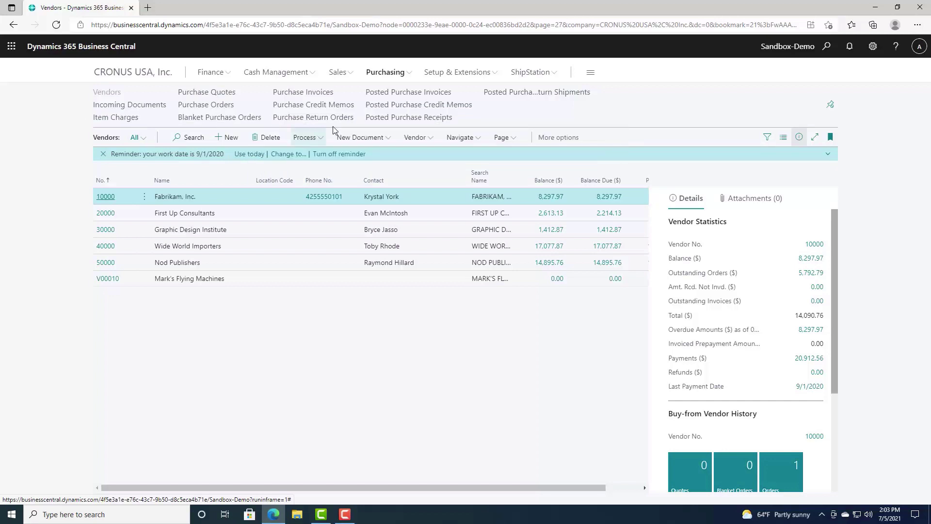
pyautogui.click(313, 95)
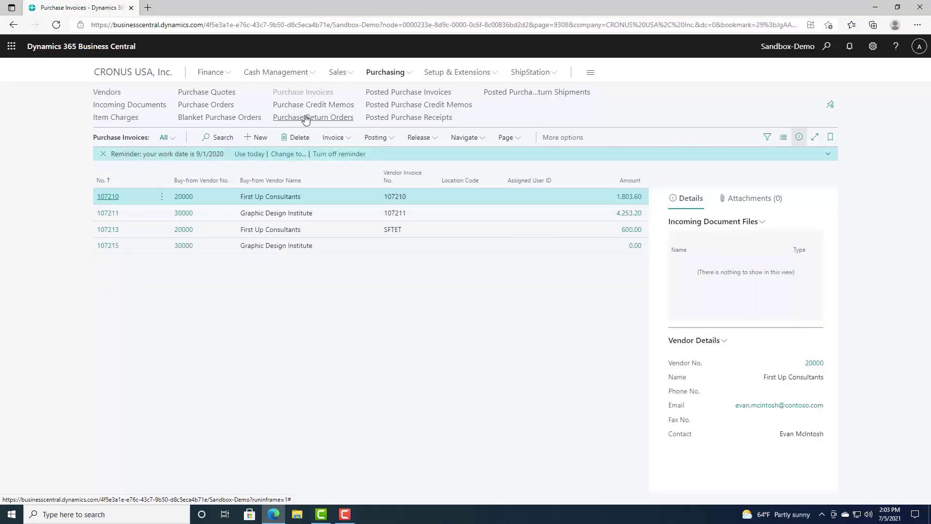
pyautogui.click(396, 96)
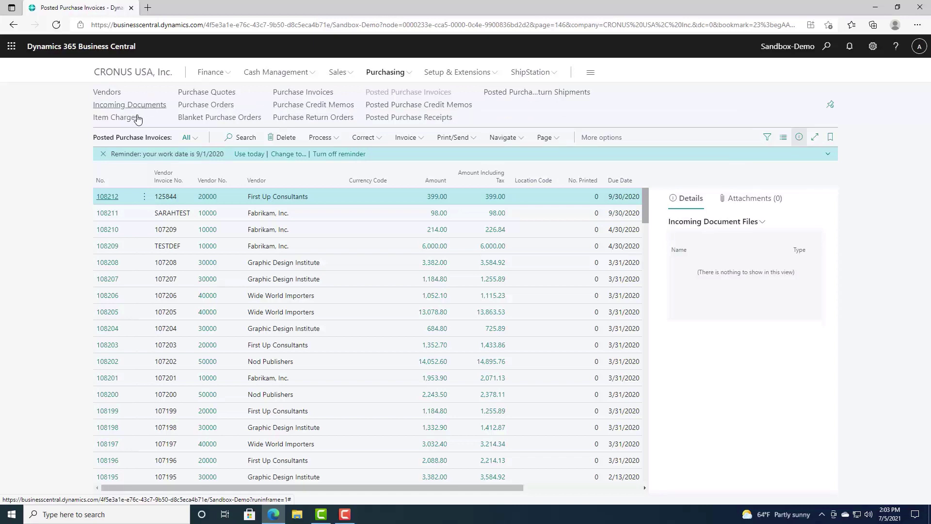
pyautogui.click(131, 76)
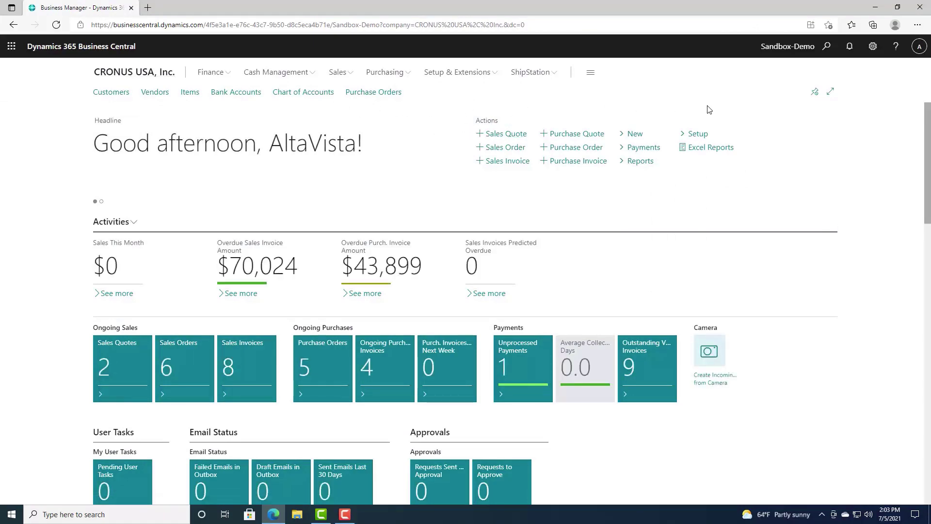
# Show the pages offered under Sales and Purchasing once more, and collapse them again.
pyautogui.click(350, 75)
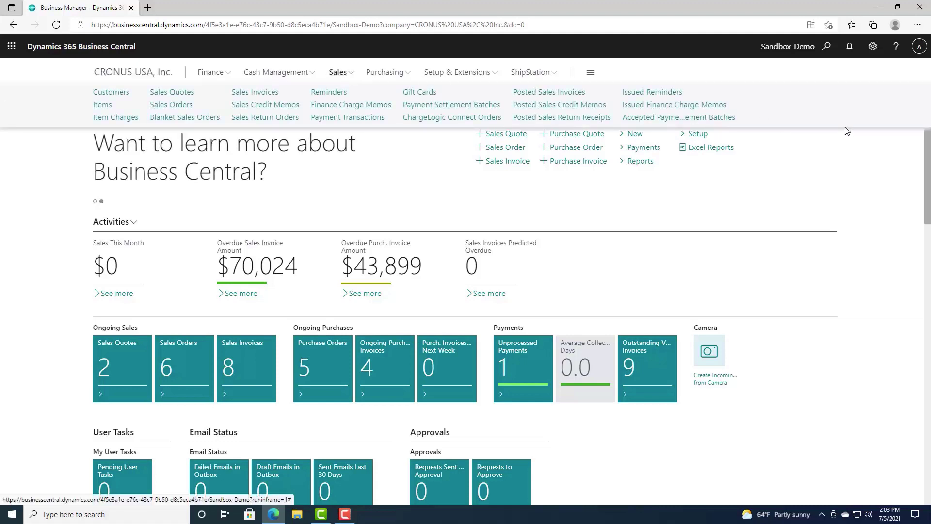
pyautogui.click(397, 76)
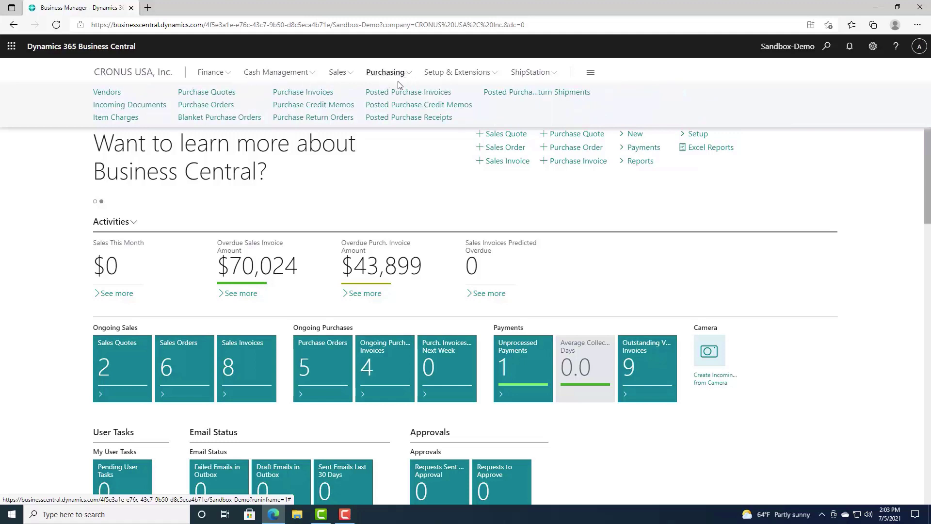
pyautogui.click(400, 83)
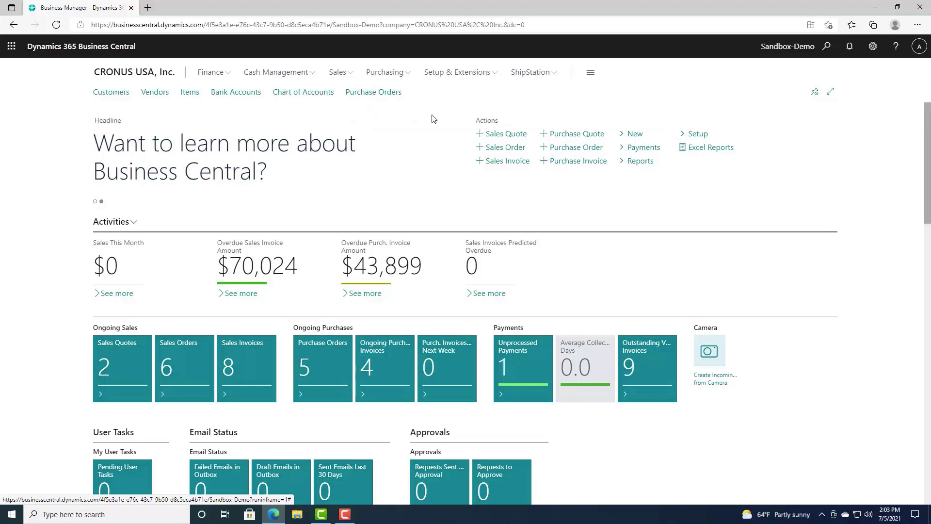
# Open the Chart of Accounts under Finance from the Business Manager role overview and return to the home page.
pyautogui.click(592, 75)
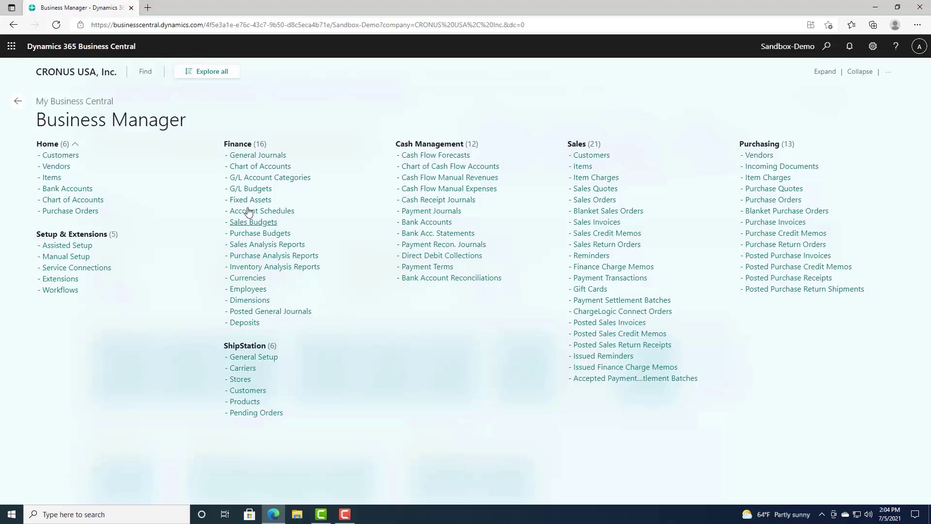
pyautogui.click(273, 168)
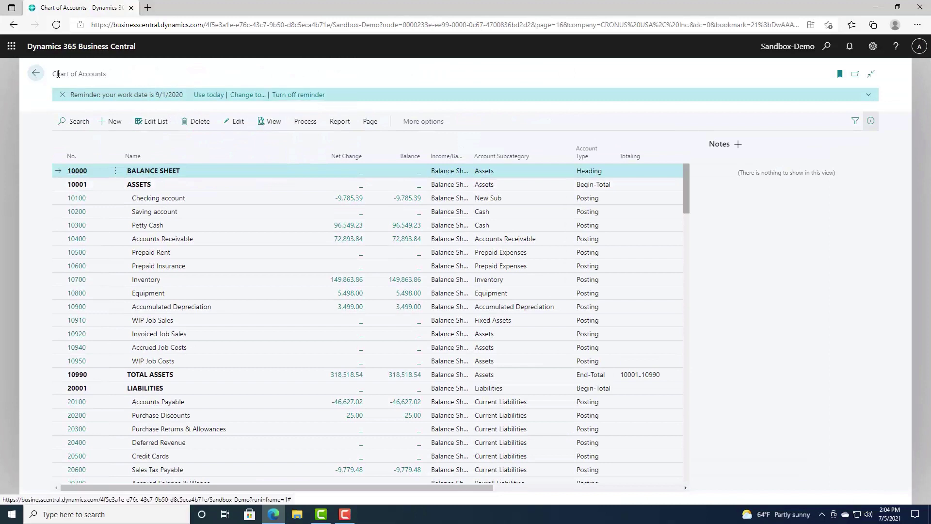
pyautogui.click(36, 73)
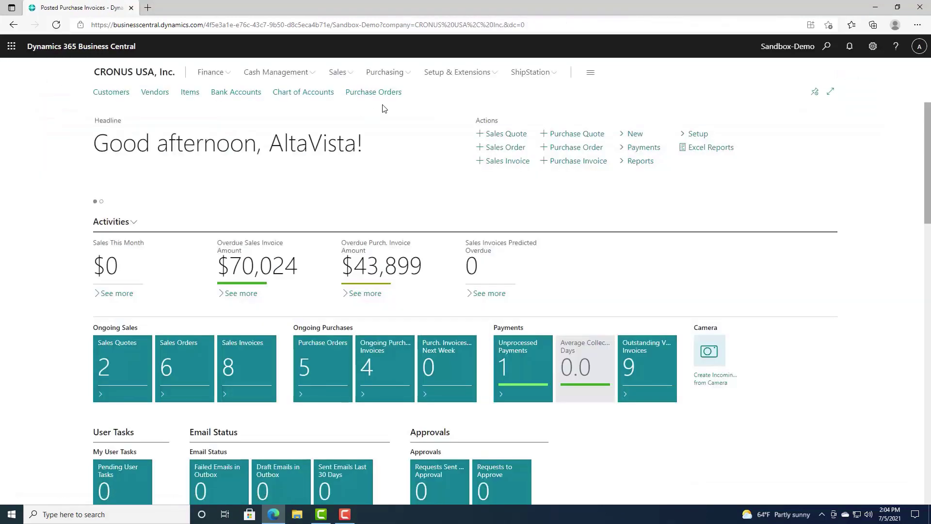
# Search the Business Manager role overview for "chart", clear the search and return to the home page.
pyautogui.click(591, 72)
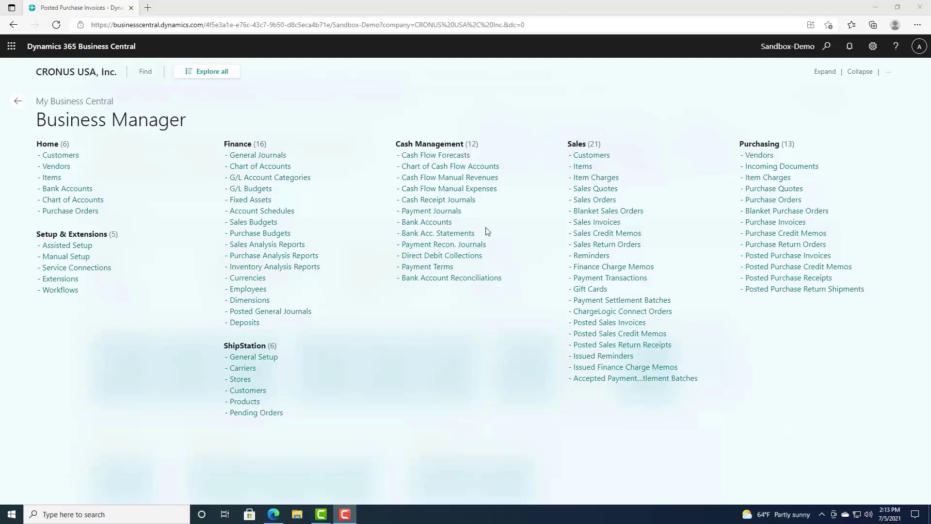
pyautogui.click(145, 73)
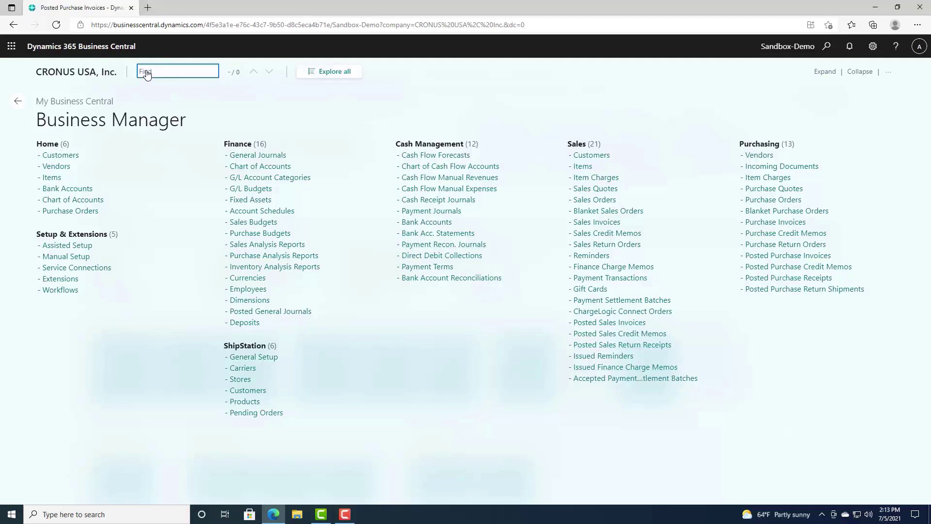
pyautogui.write('chart')
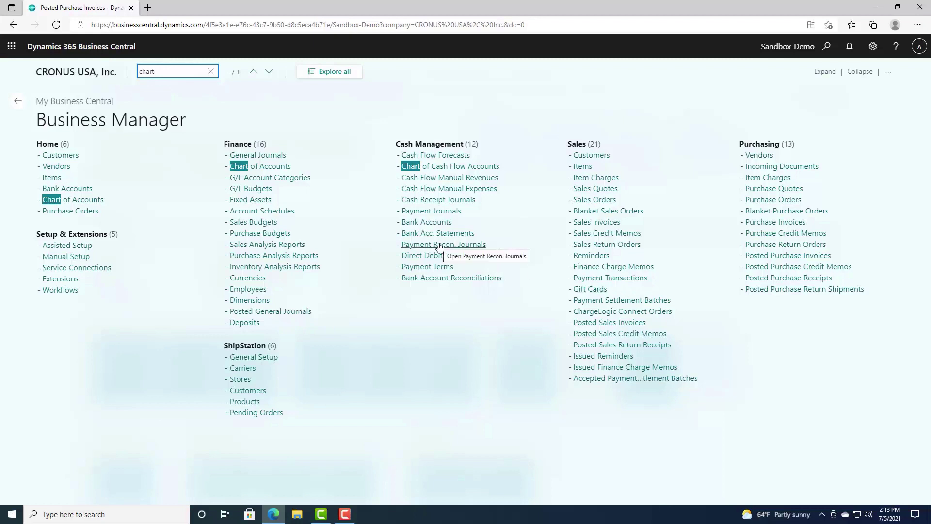
pyautogui.press('Escape')
pyautogui.press('Escape')
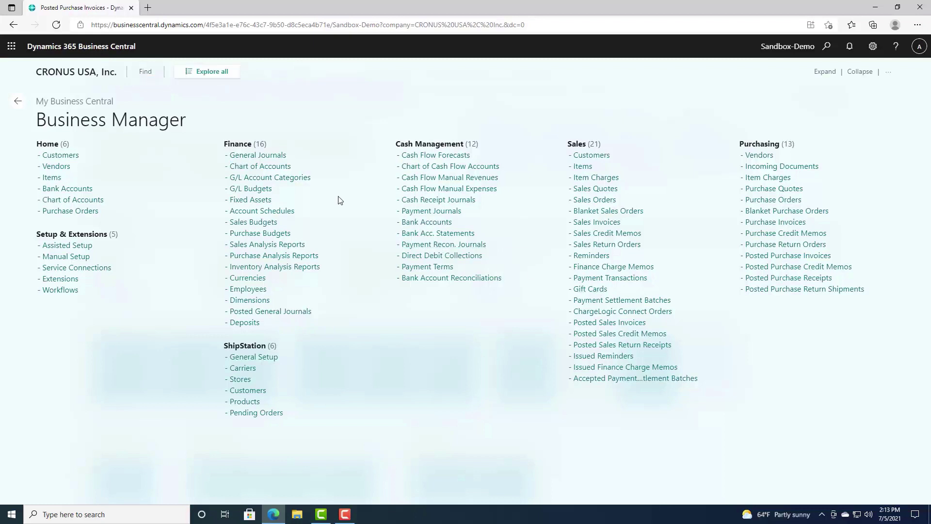
pyautogui.press('Escape')
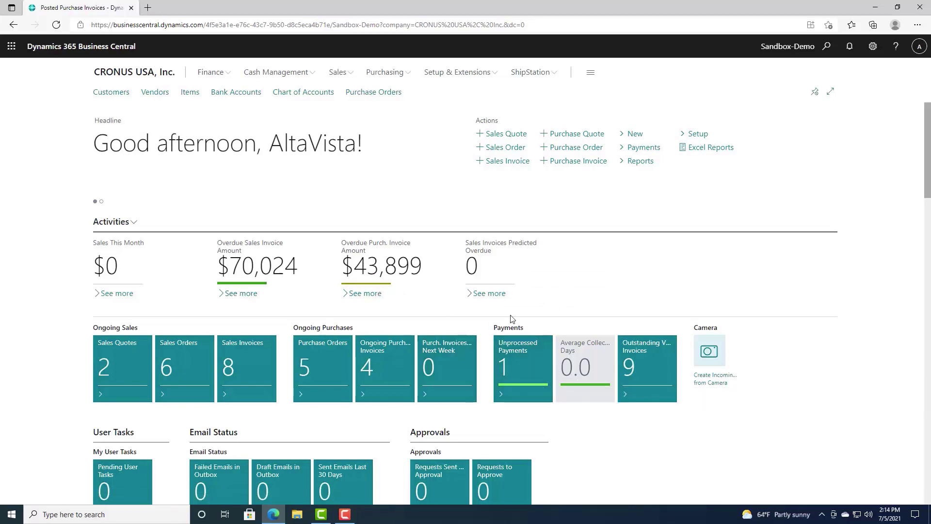
# Set Threshold 2 of the Overdue Purch. Invoice Amount cue to 40,000 in the Activities cue setup and close it.
pyautogui.scroll(-3, 510, 320)
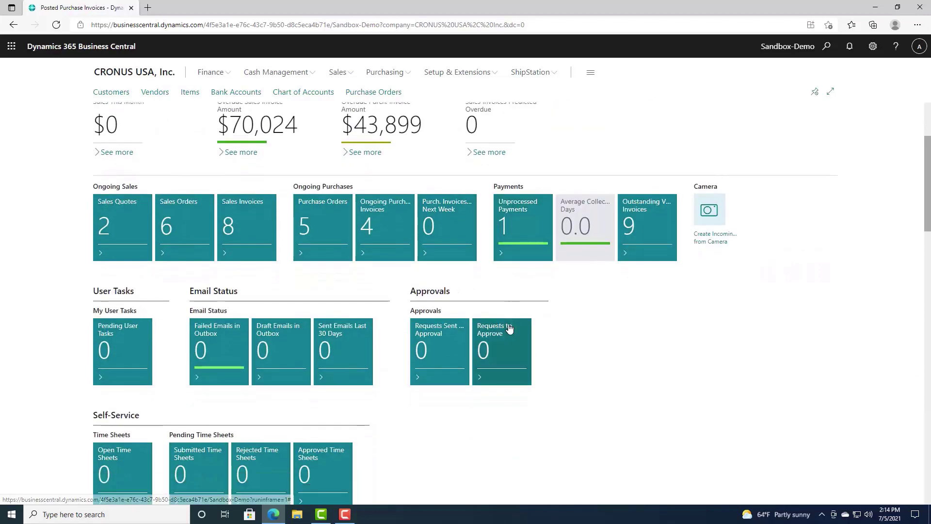
pyautogui.scroll(5, 360, 379)
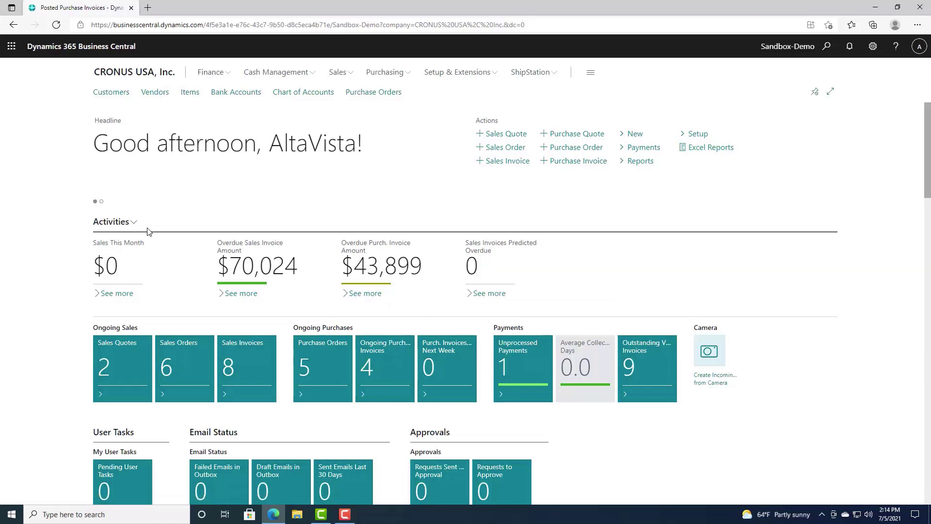
pyautogui.click(133, 222)
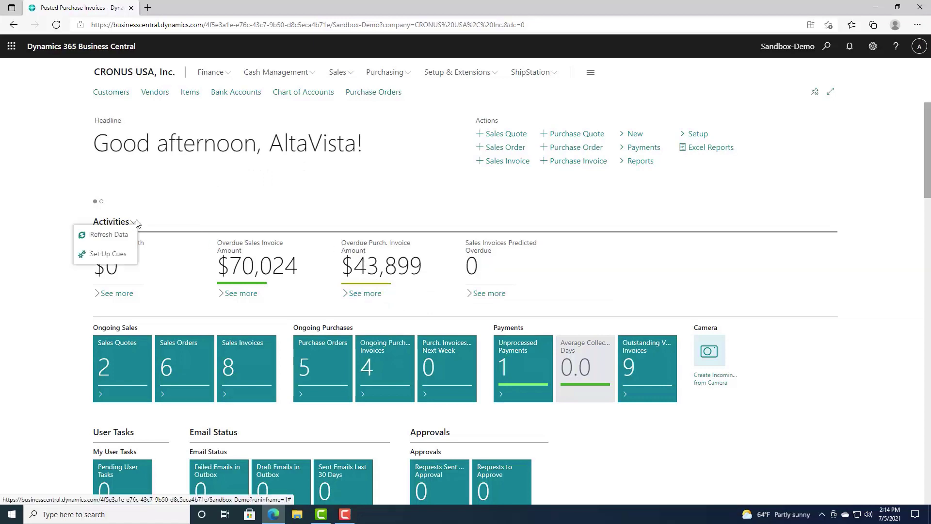
pyautogui.click(121, 259)
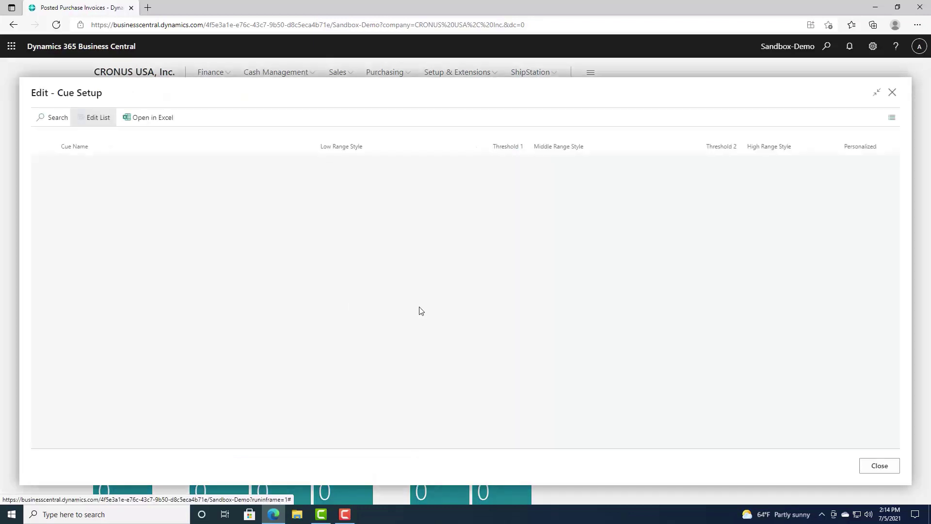
pyautogui.scroll(-1, 388, 368)
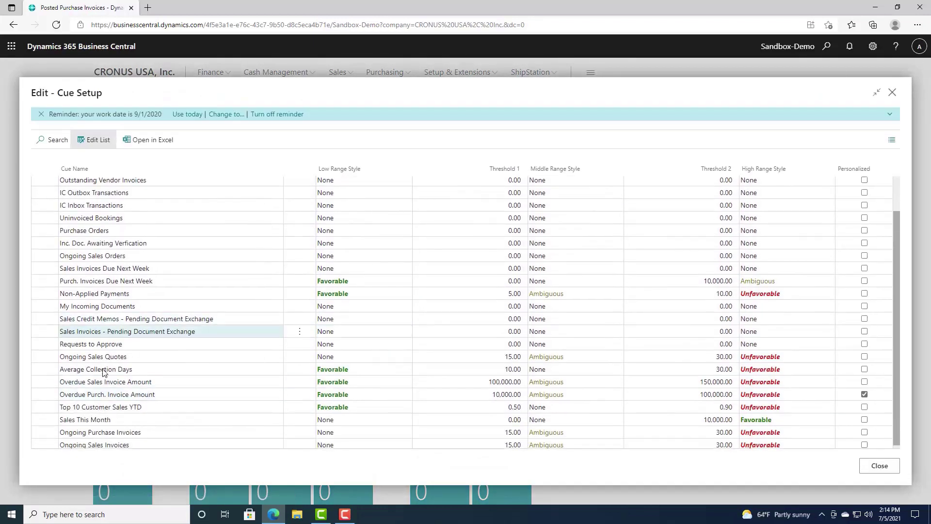
pyautogui.click(51, 398)
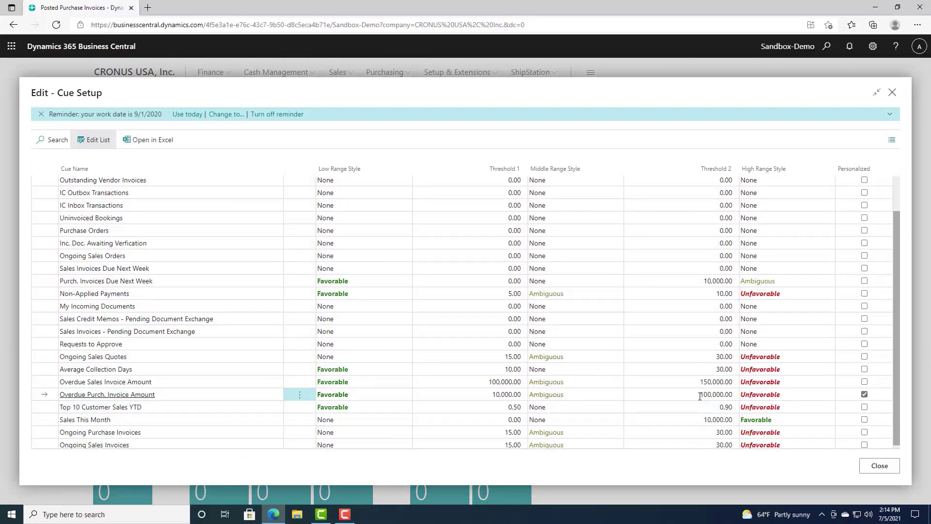
pyautogui.click(733, 396)
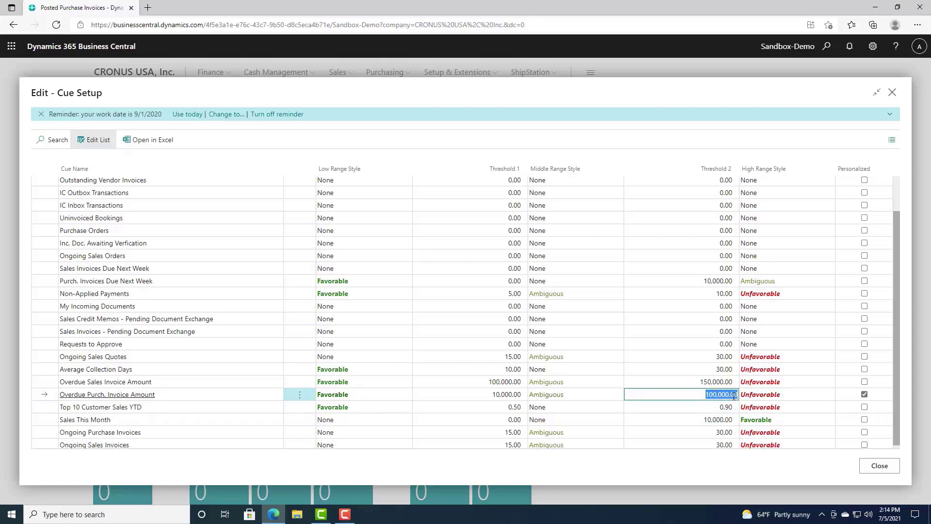
pyautogui.press('BackSpace')
pyautogui.press('Tab')
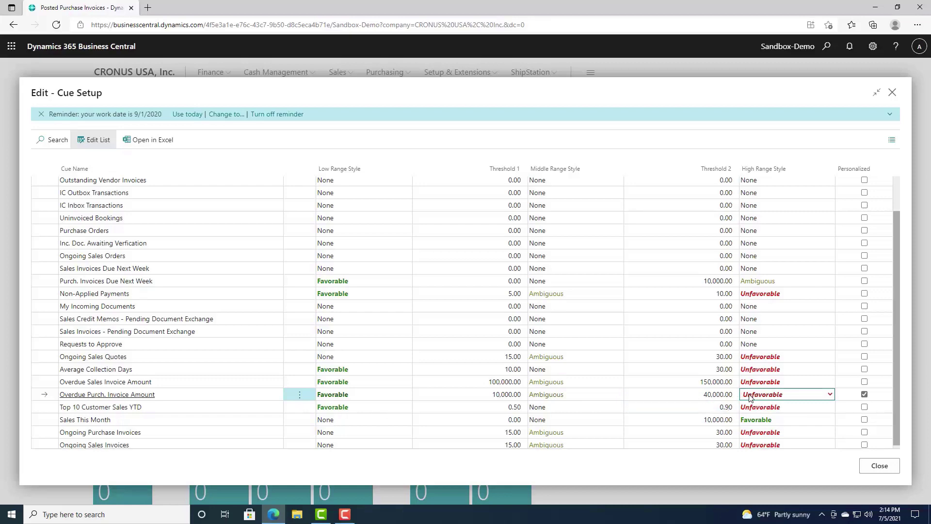
pyautogui.click(880, 469)
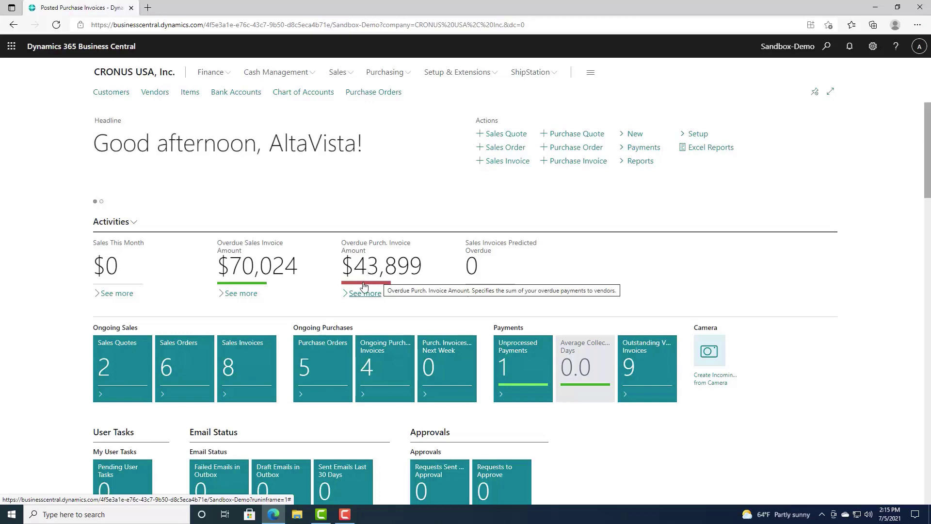
# Set the Overdue Purch. Invoice Amount cue's Threshold 2 to 100,000 and Threshold 1 to 50,000, and close the cue setup.
pyautogui.click(135, 224)
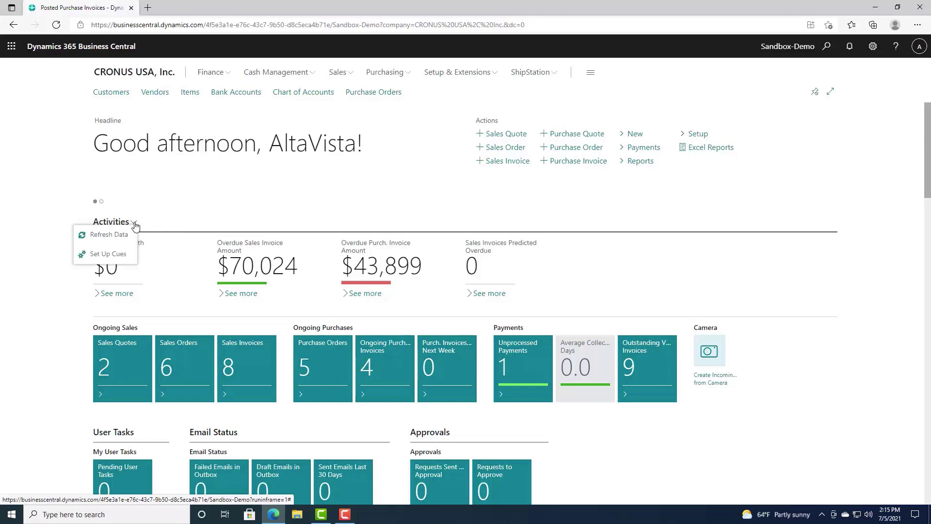
pyautogui.click(115, 257)
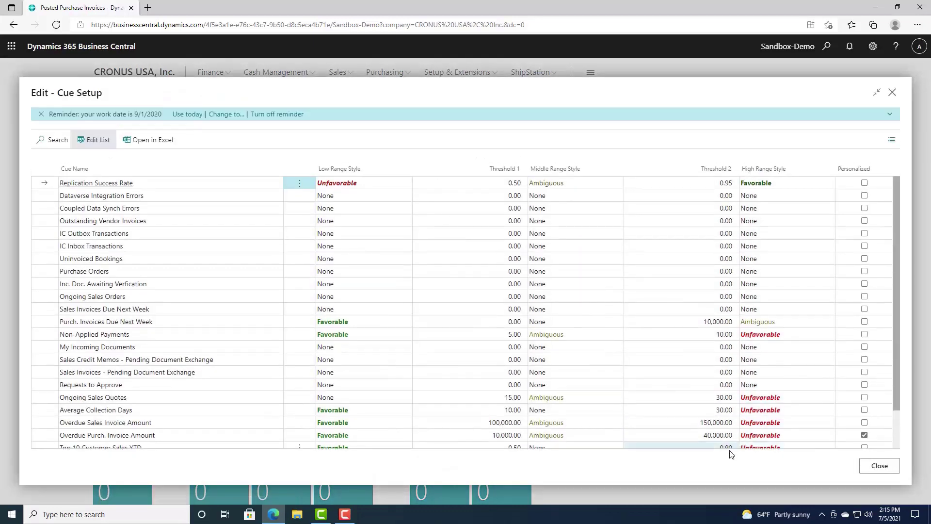
pyautogui.click(703, 437)
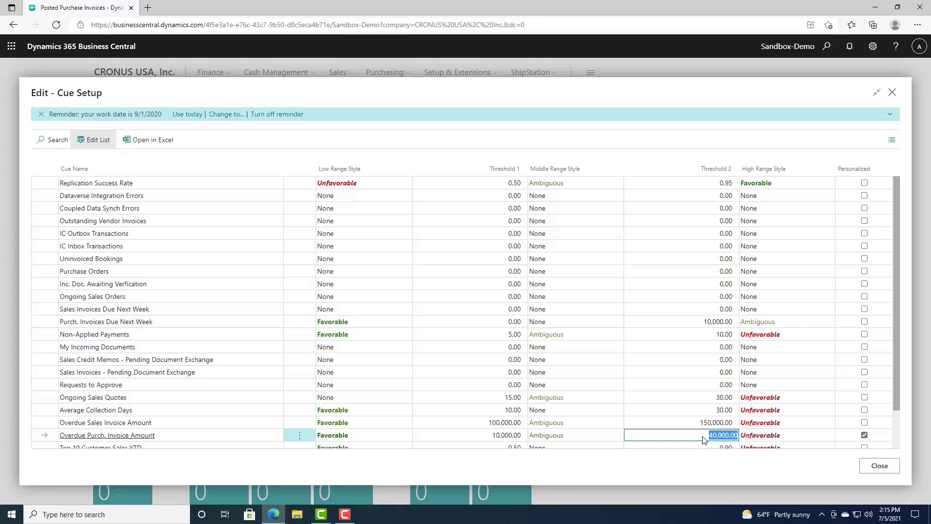
pyautogui.write('10')
pyautogui.click(494, 437)
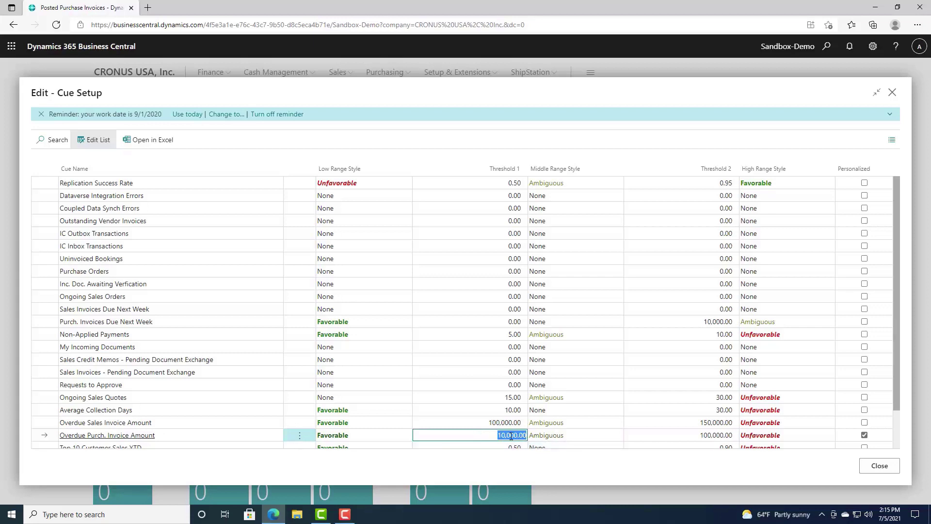
pyautogui.write('50,000')
pyautogui.press('Tab')
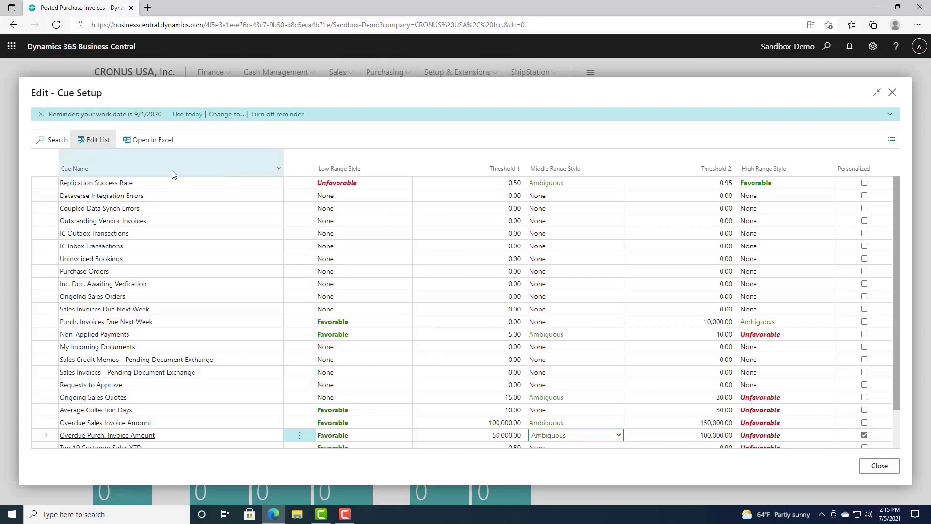
pyautogui.click(892, 92)
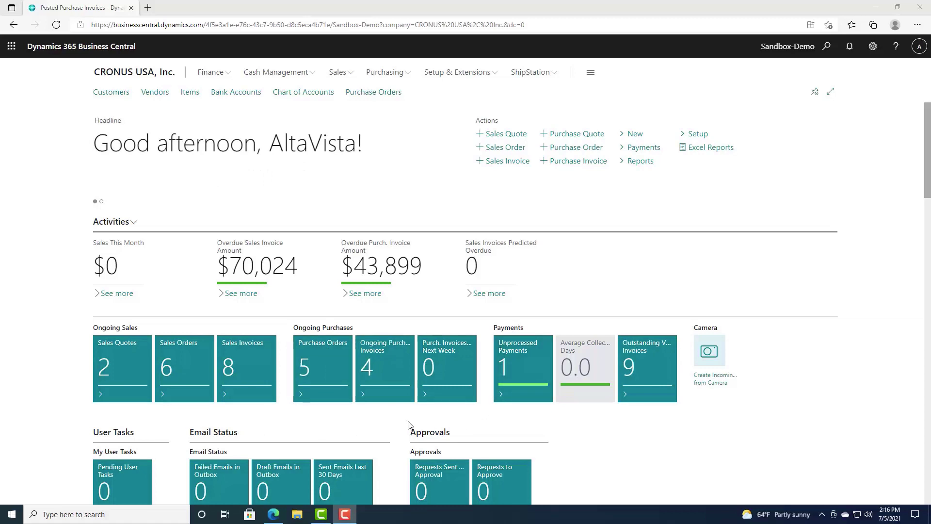
# View the Purchase Orders list from its home page activity tile, return, and open the Sales Invoices list from its tile.
pyautogui.scroll(-6, 409, 425)
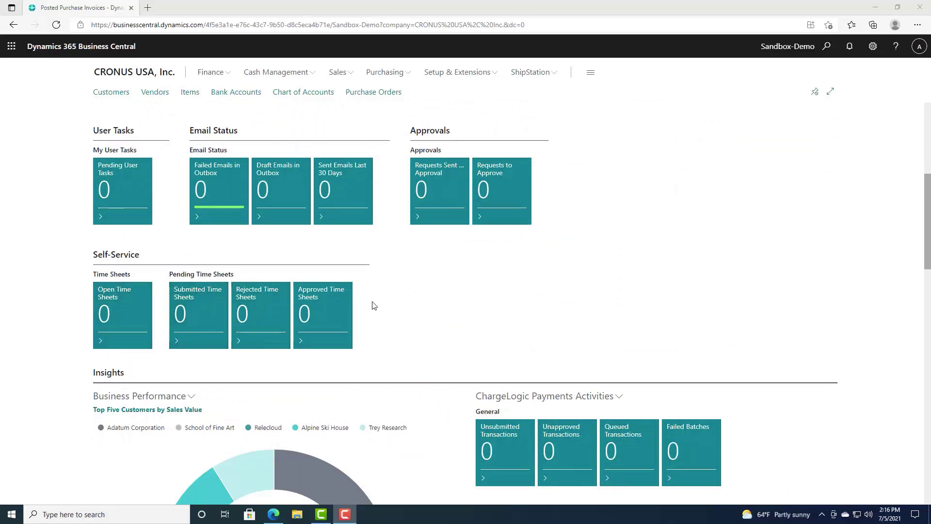
pyautogui.scroll(2, 374, 305)
pyautogui.scroll(2, 373, 305)
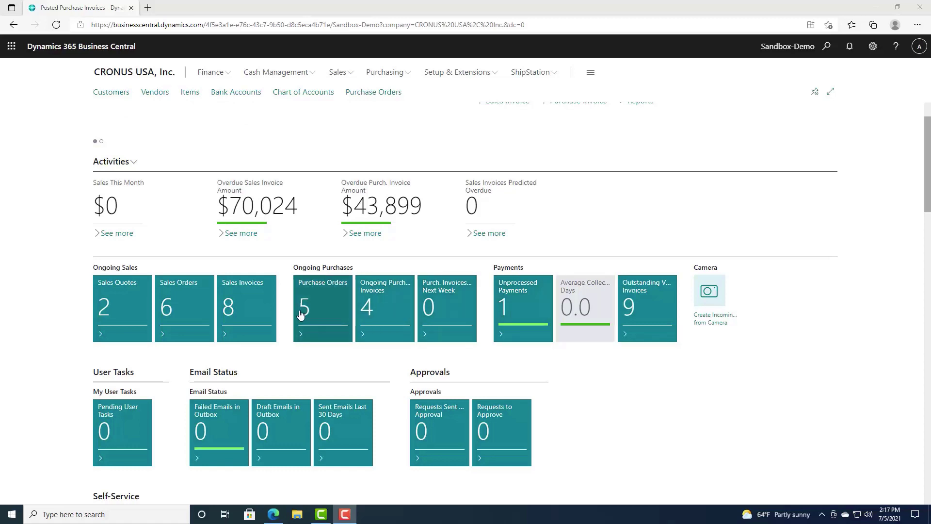
pyautogui.click(301, 336)
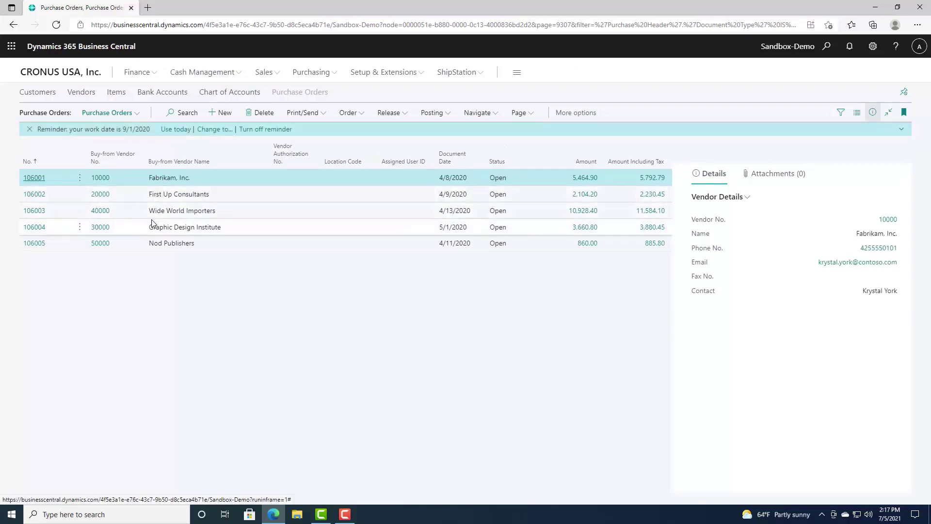
pyautogui.press('Escape')
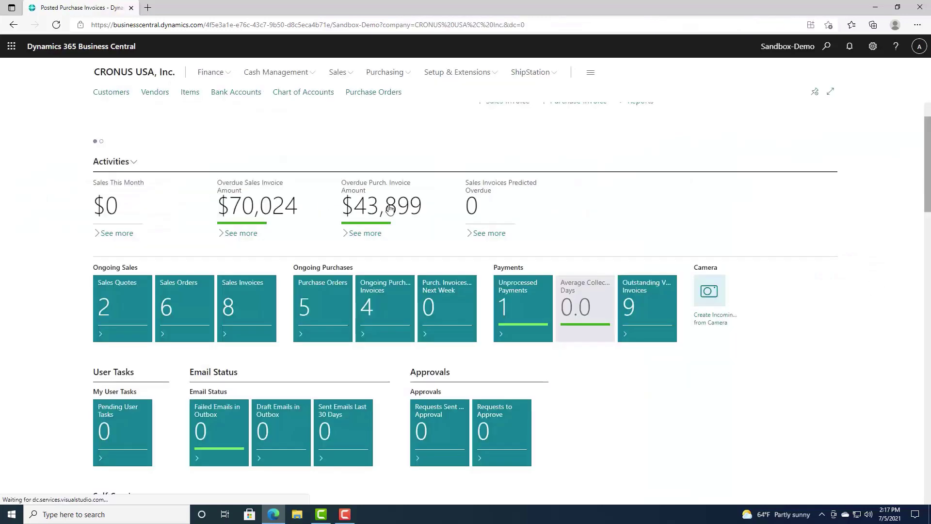
pyautogui.click(222, 337)
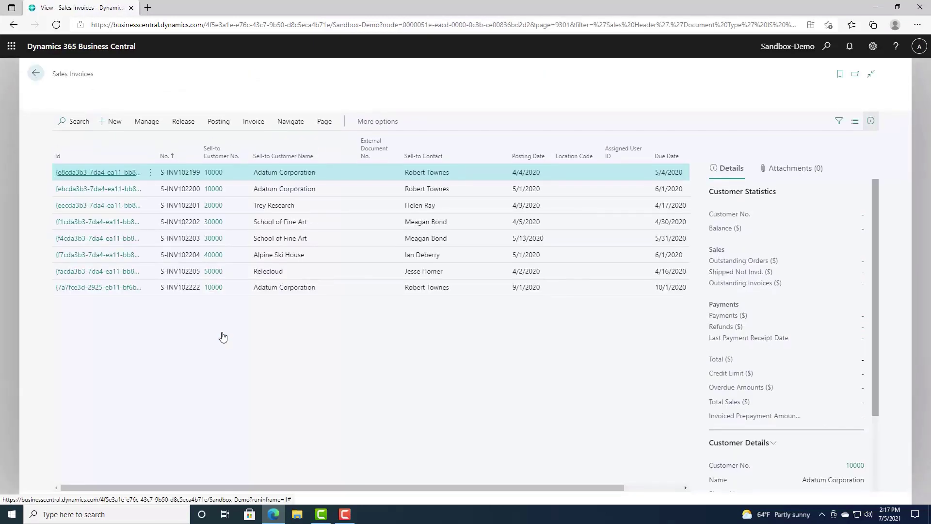
# Dismiss the teaching tips on the Sales Invoices list and return to the home page.
pyautogui.press('Escape')
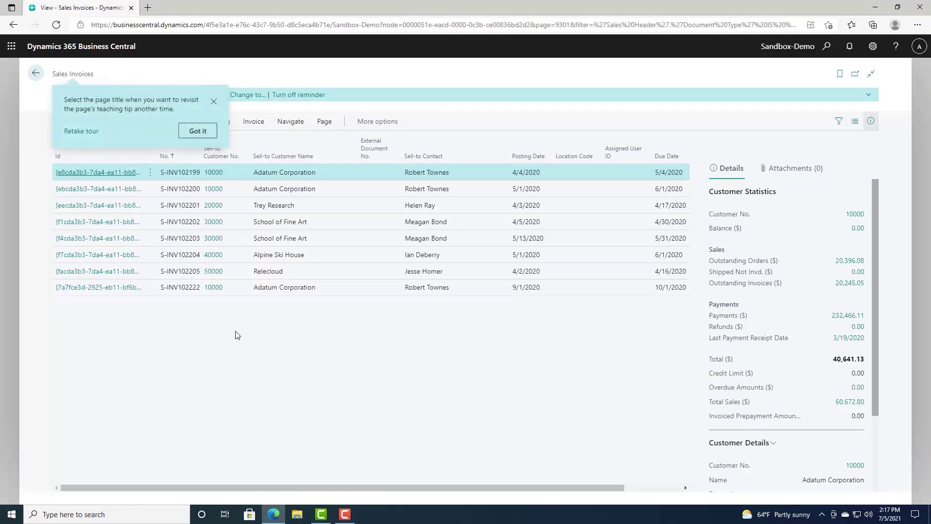
pyautogui.click(198, 131)
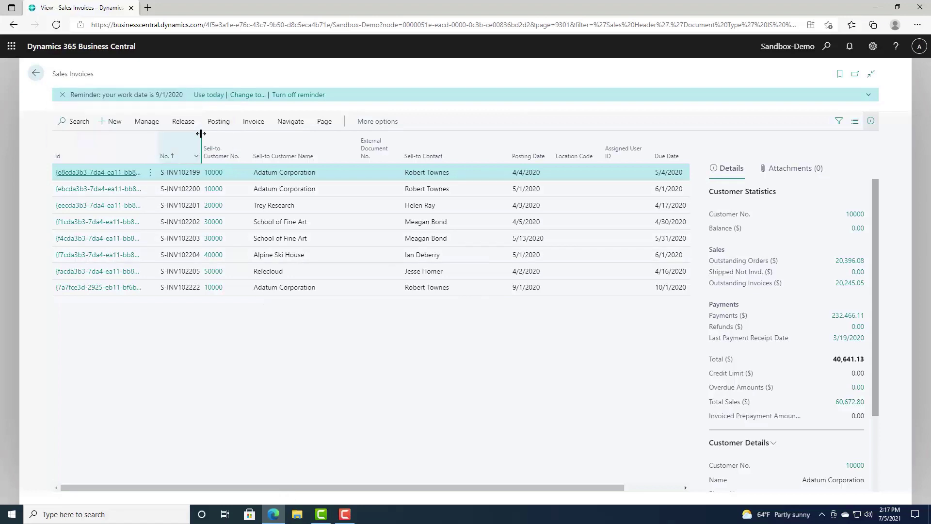
pyautogui.click(35, 73)
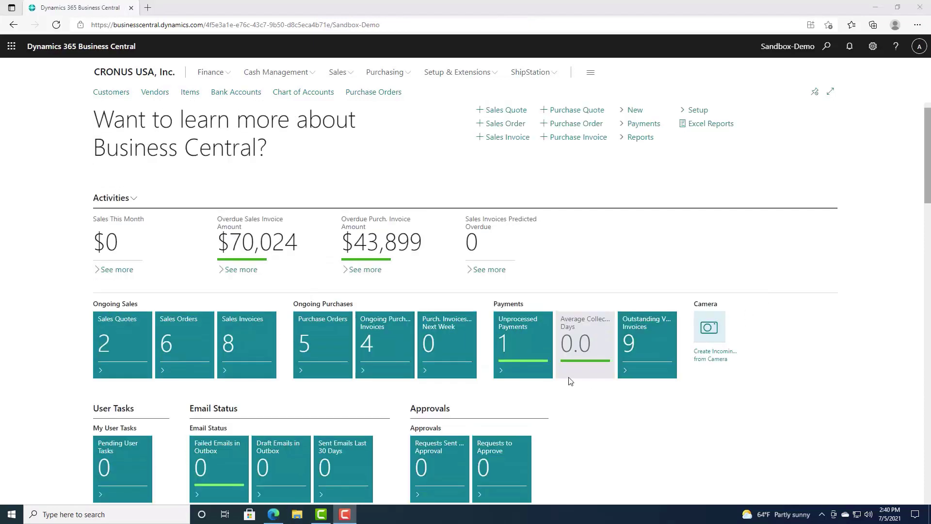
# Advance the Business Performance chart under Insights from Top Five Customers to Cash Cycle and on to Cash Flow.
pyautogui.scroll(-7, 584, 412)
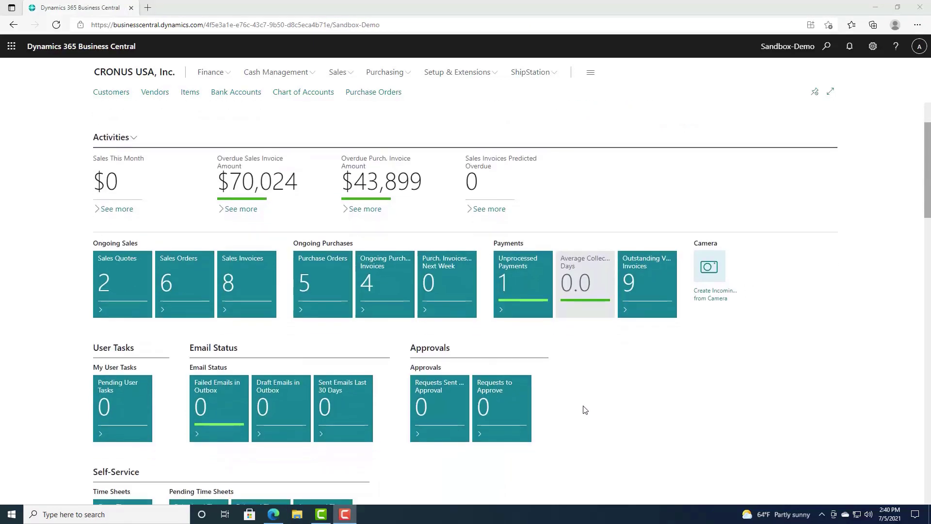
pyautogui.scroll(-3, 589, 402)
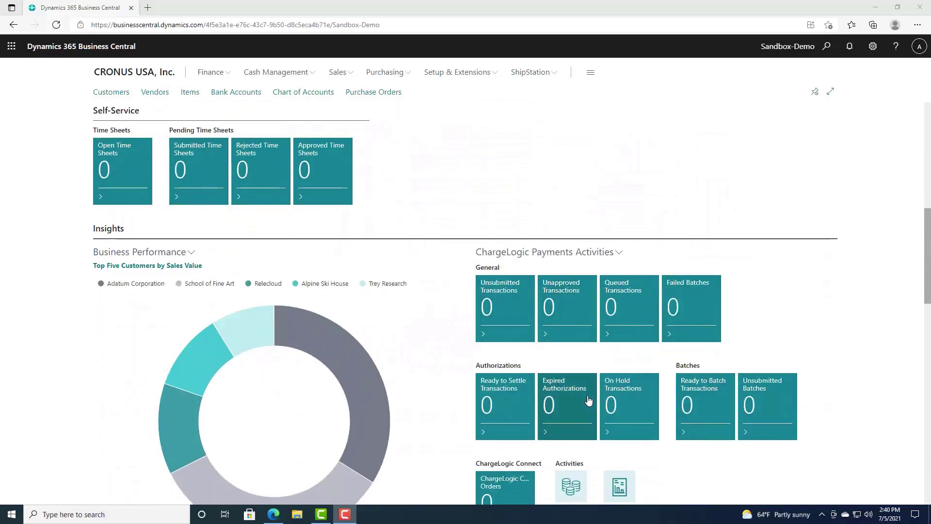
pyautogui.moveTo(254, 280)
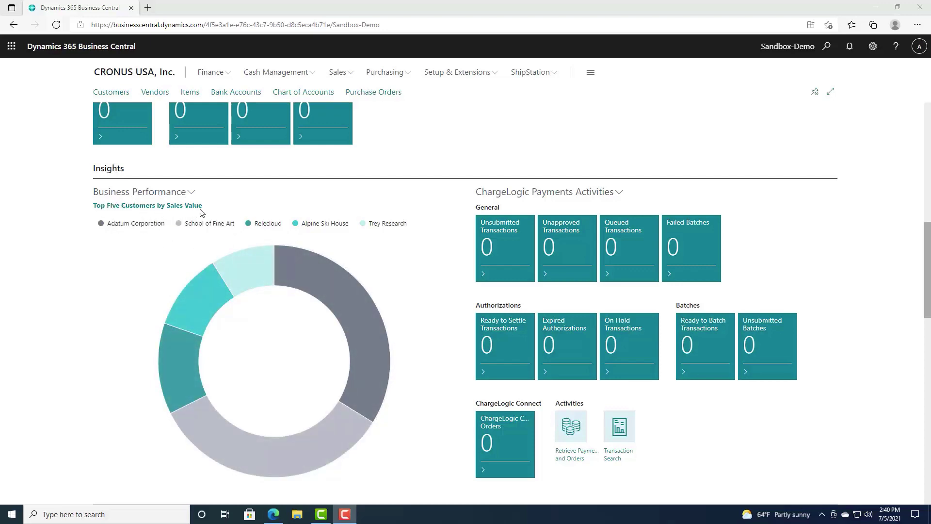
pyautogui.click(193, 194)
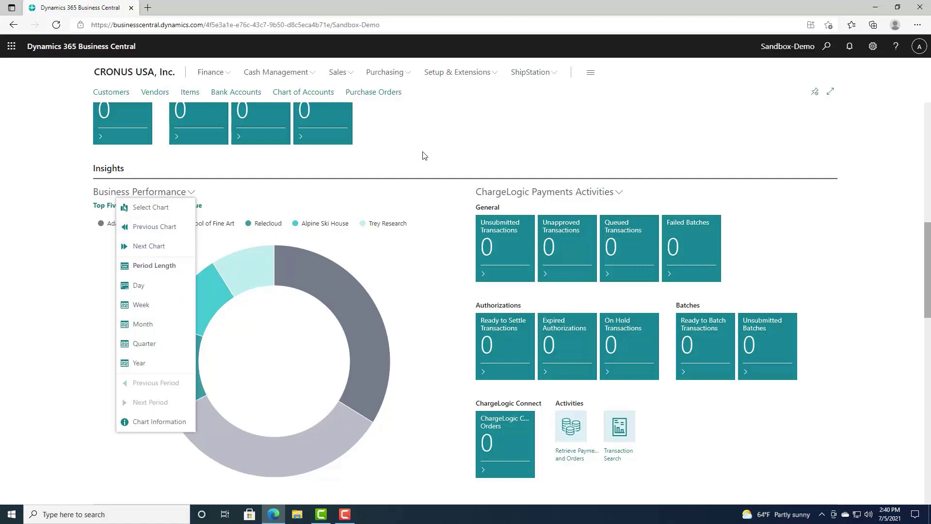
pyautogui.click(192, 194)
pyautogui.click(192, 194)
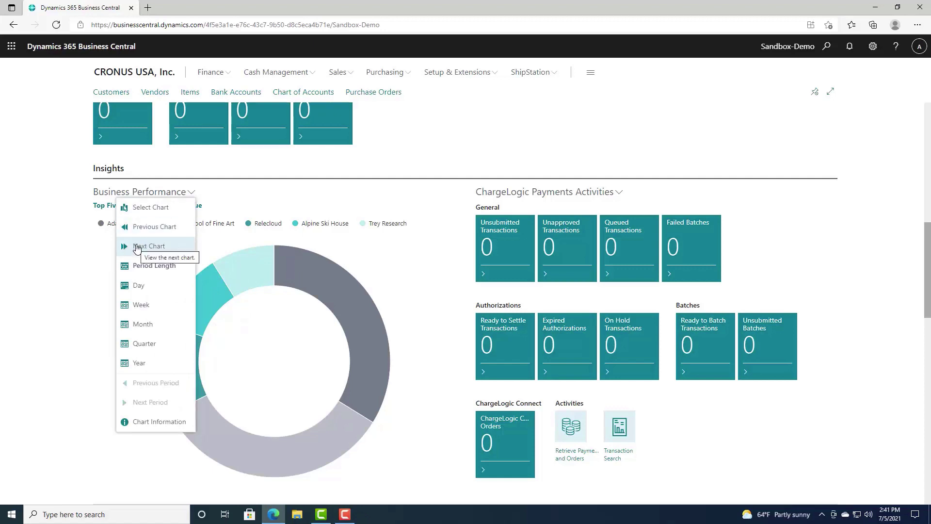
pyautogui.click(136, 248)
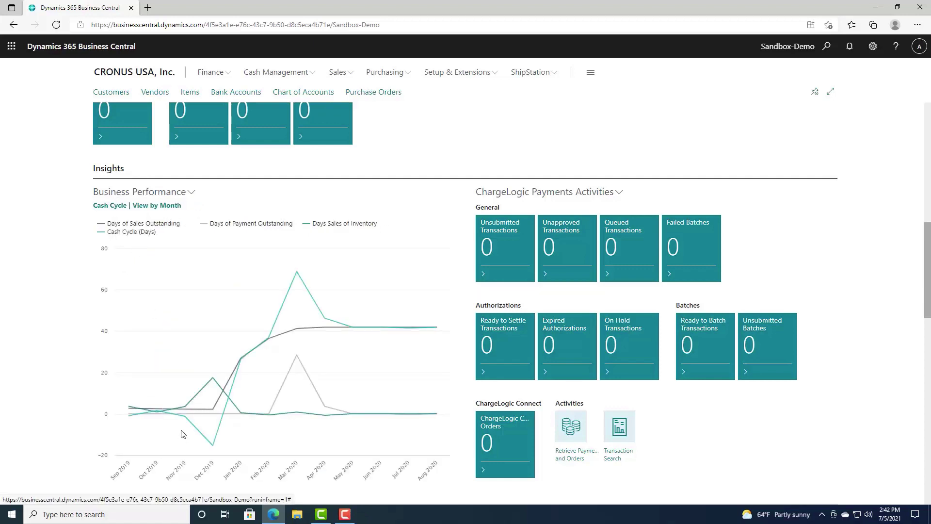
pyautogui.click(192, 193)
pyautogui.click(147, 251)
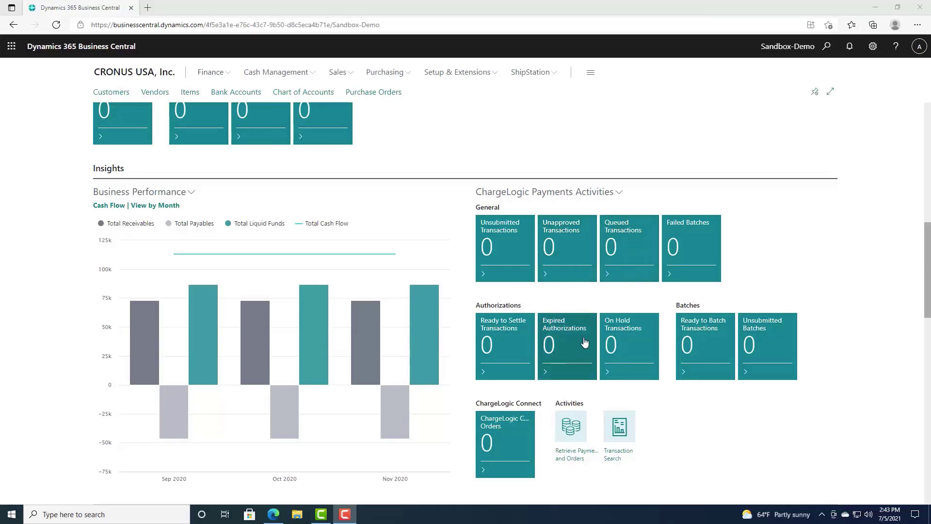
# Review the cue setup for ChargeLogic Payments Activities and close it without changes.
pyautogui.click(620, 194)
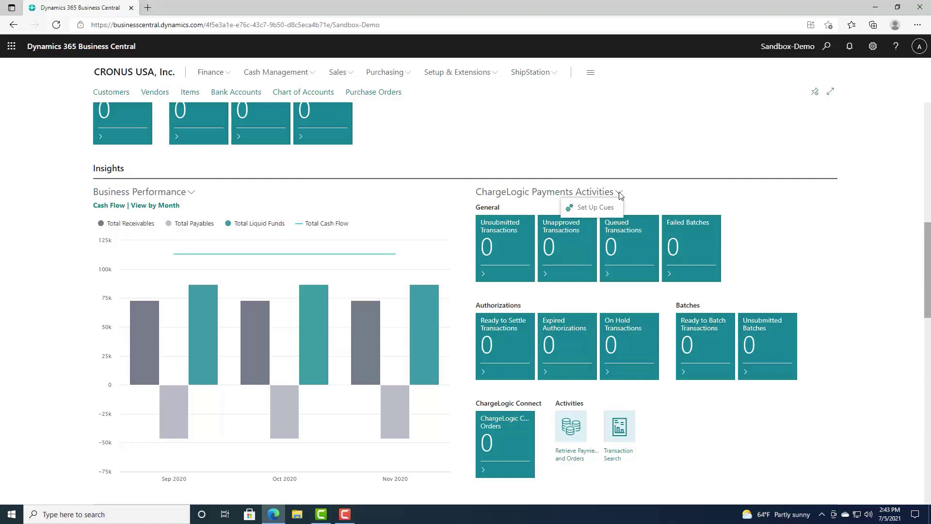
pyautogui.click(589, 208)
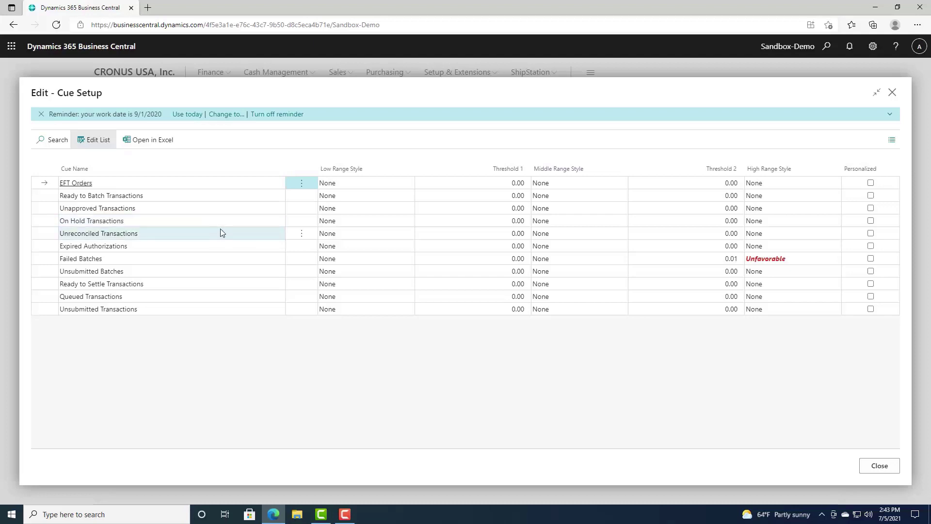
pyautogui.click(880, 465)
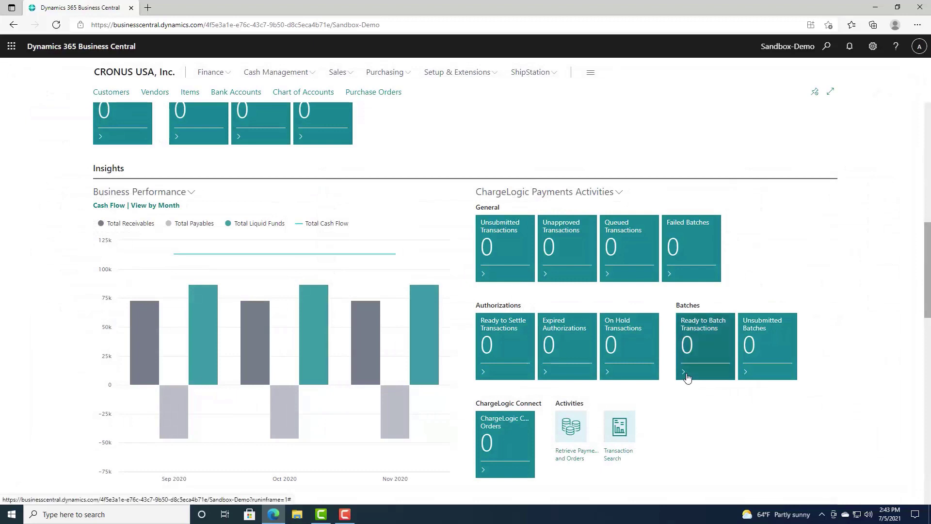
# Add the Inventory account to the Favorite Accounts list through its list management and close the editor.
pyautogui.scroll(-5, 687, 377)
pyautogui.scroll(-1, 687, 377)
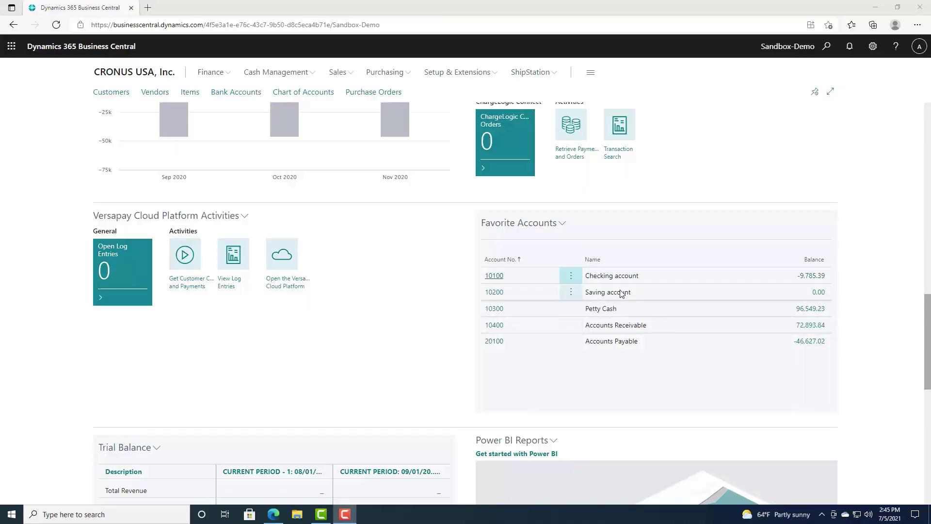
pyautogui.click(563, 224)
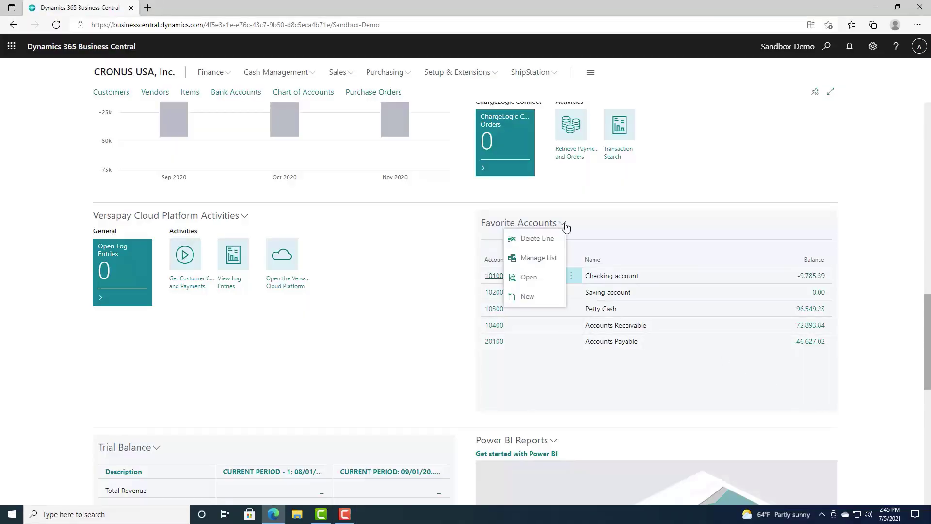
pyautogui.click(534, 259)
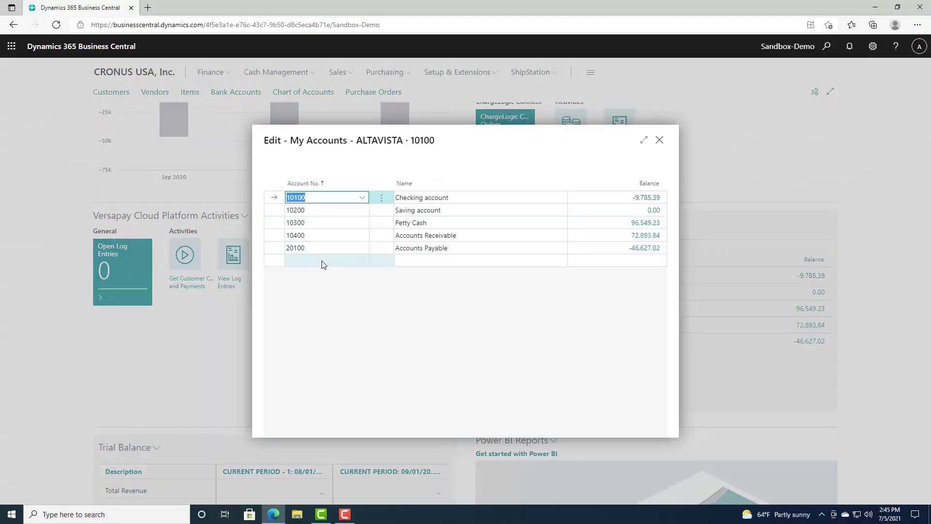
pyautogui.click(343, 261)
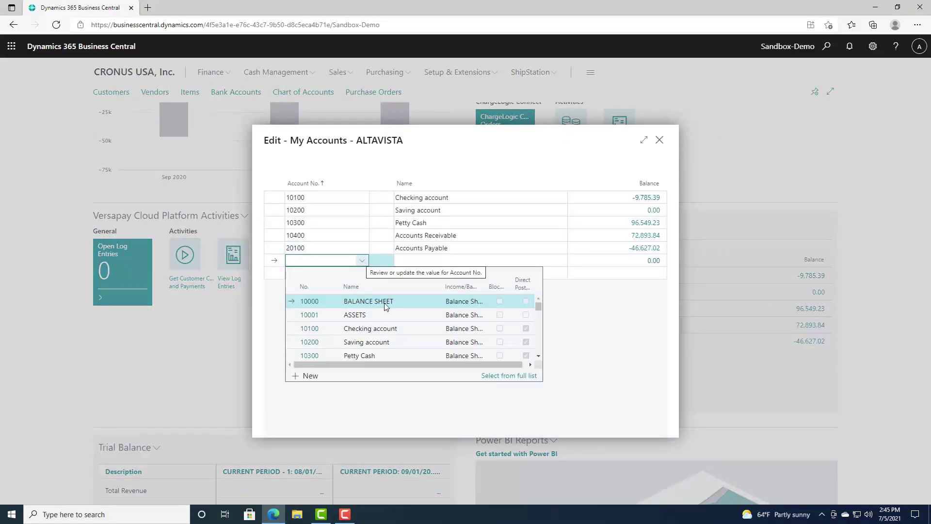
pyautogui.scroll(-3, 427, 334)
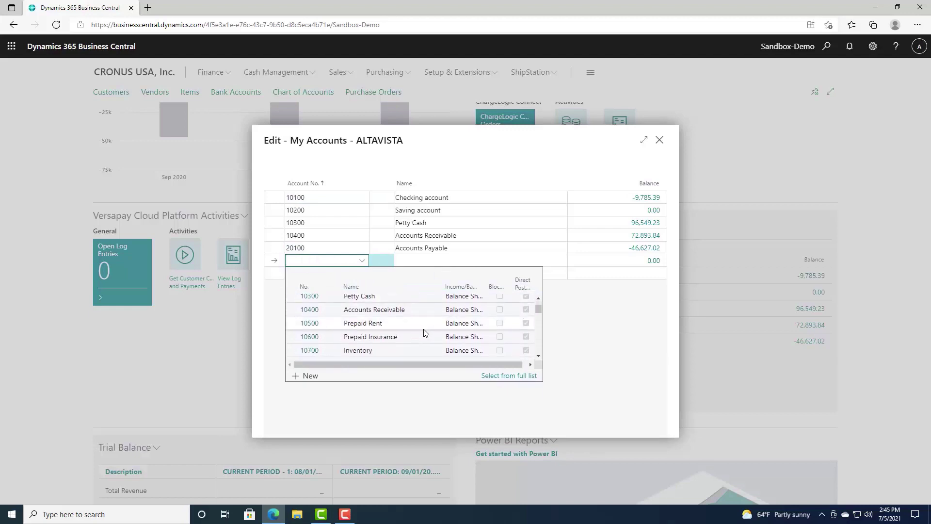
pyautogui.click(315, 330)
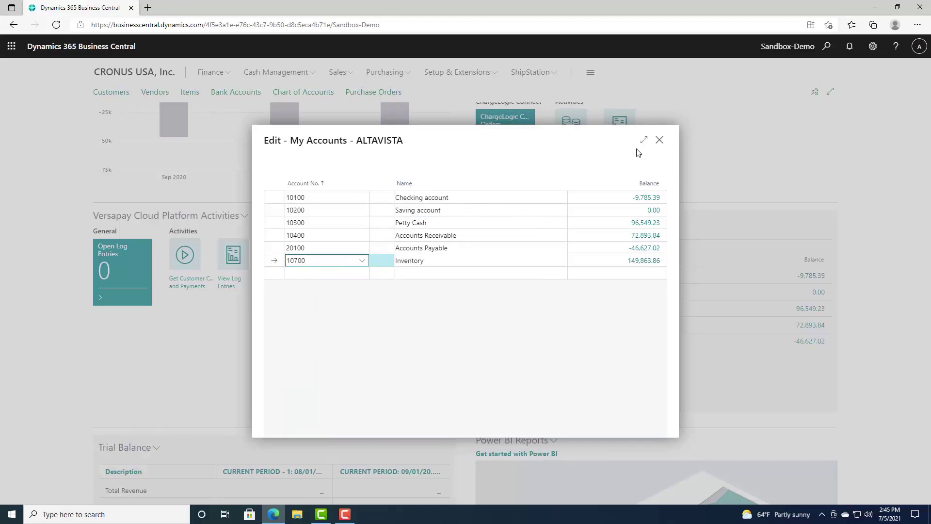
pyautogui.click(659, 142)
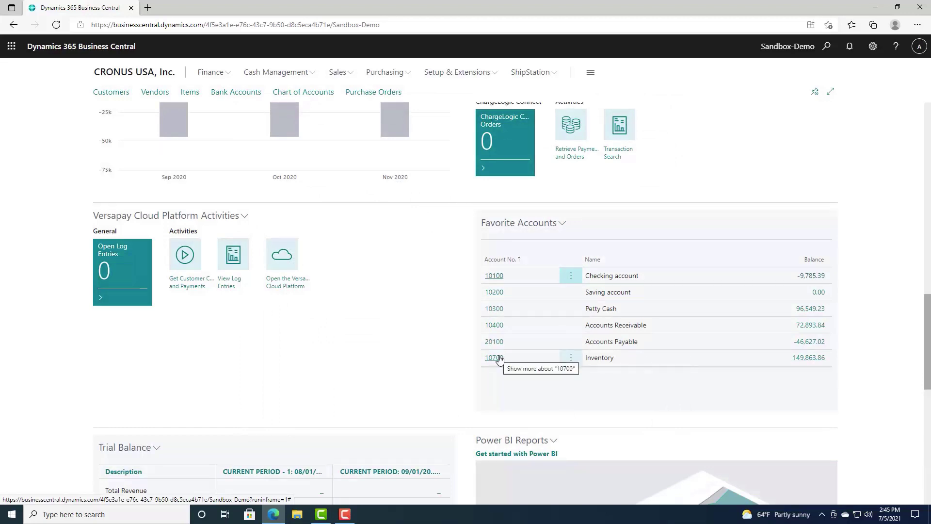
# Delete the Checking account line from Favorite Accounts and confirm the deletion.
pyautogui.click(562, 223)
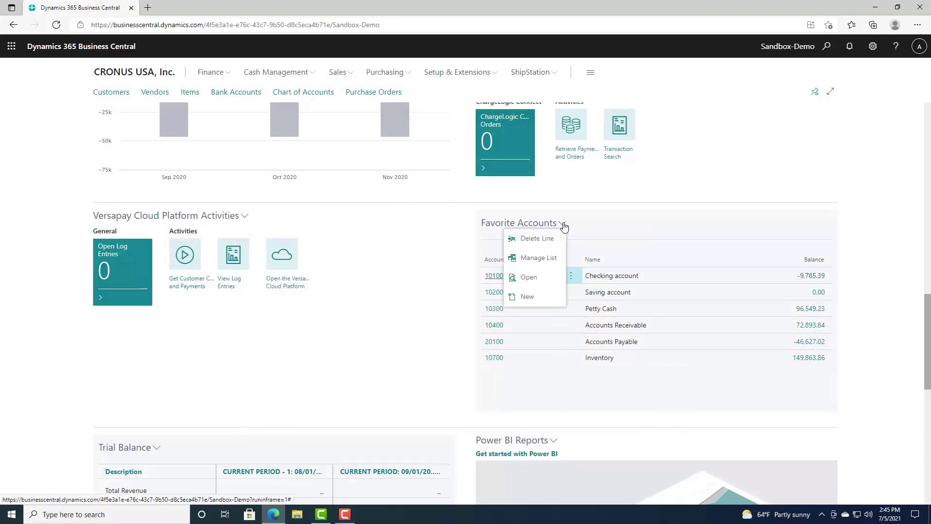
pyautogui.click(535, 241)
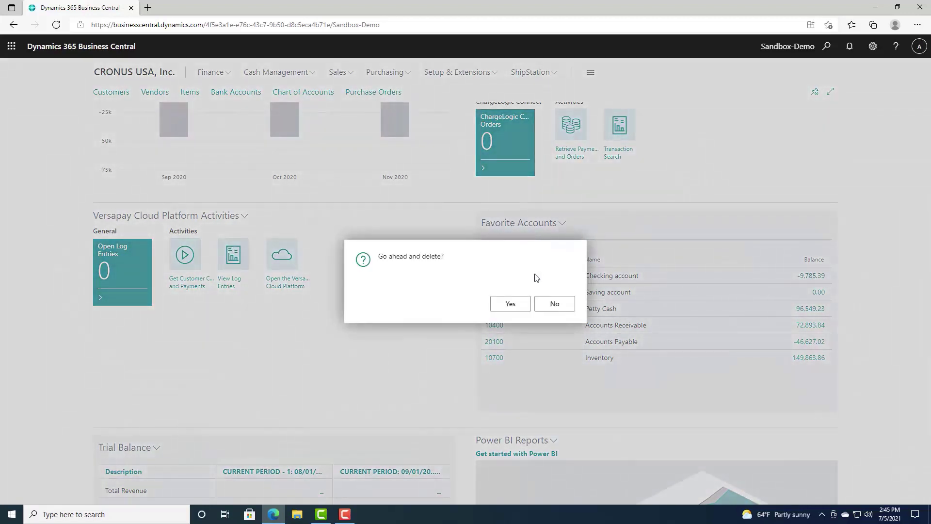
pyautogui.click(517, 307)
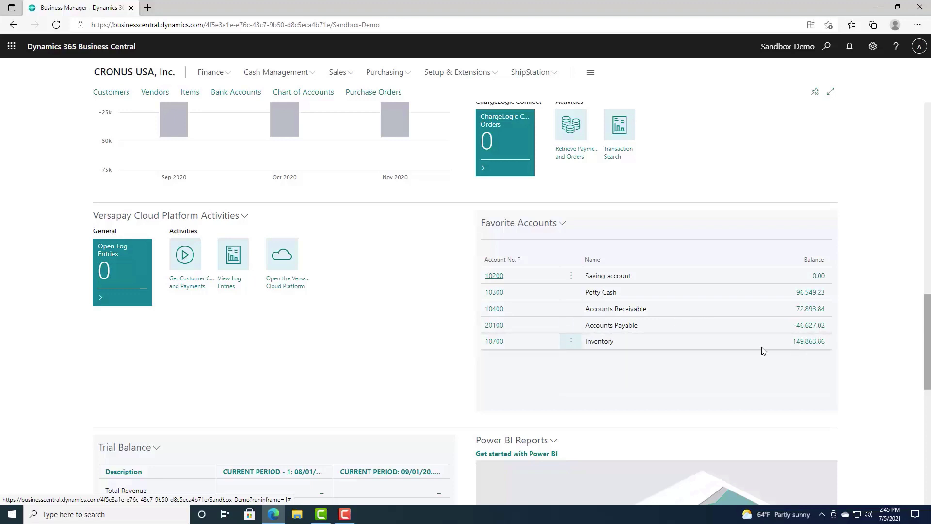
# View the G/L Account Card of the favorite Inventory account, return, and look over the home page down to Report Inbox.
pyautogui.click(494, 342)
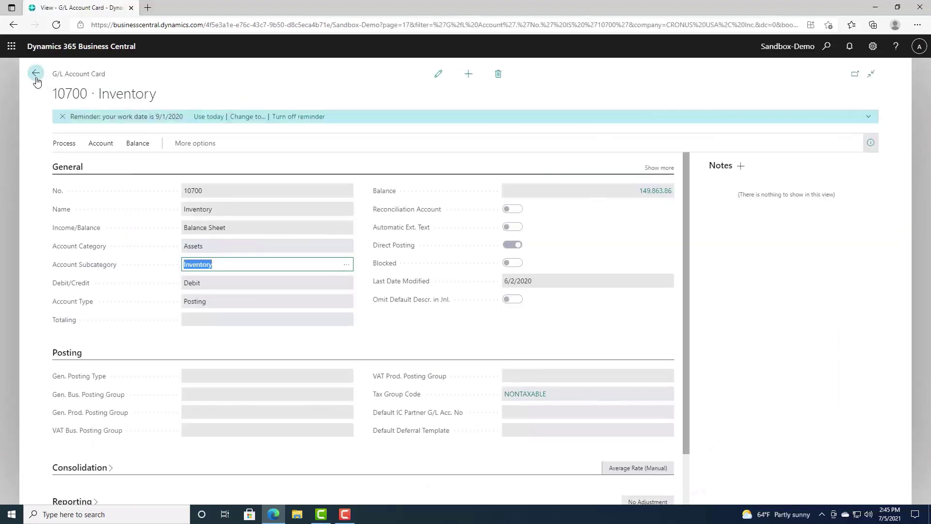
pyautogui.click(36, 74)
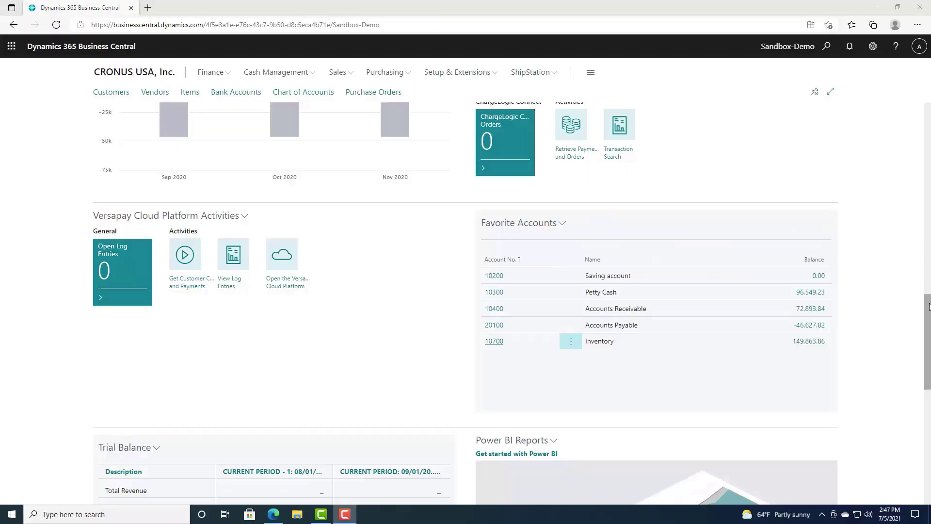
pyautogui.moveTo(929, 307); pyautogui.dragTo(929, 421)
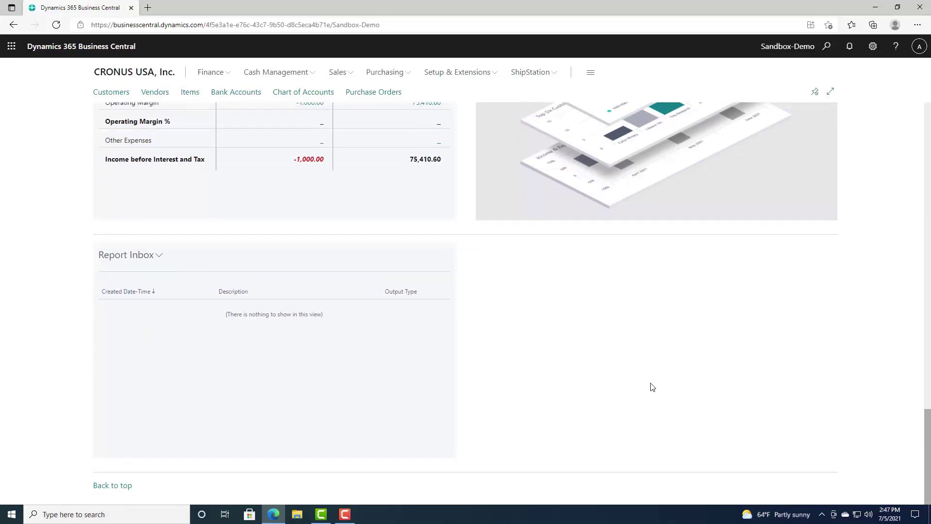
pyautogui.scroll(20, 653, 386)
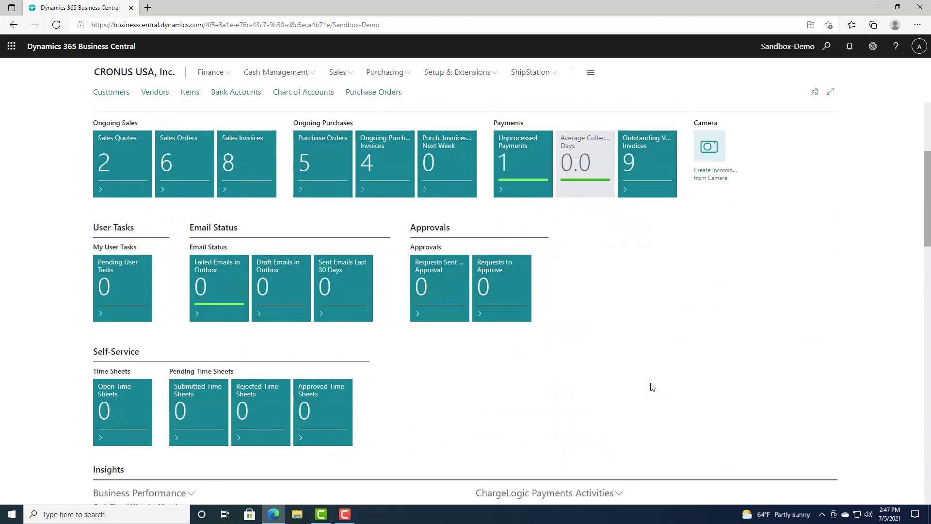
pyautogui.scroll(4, 653, 387)
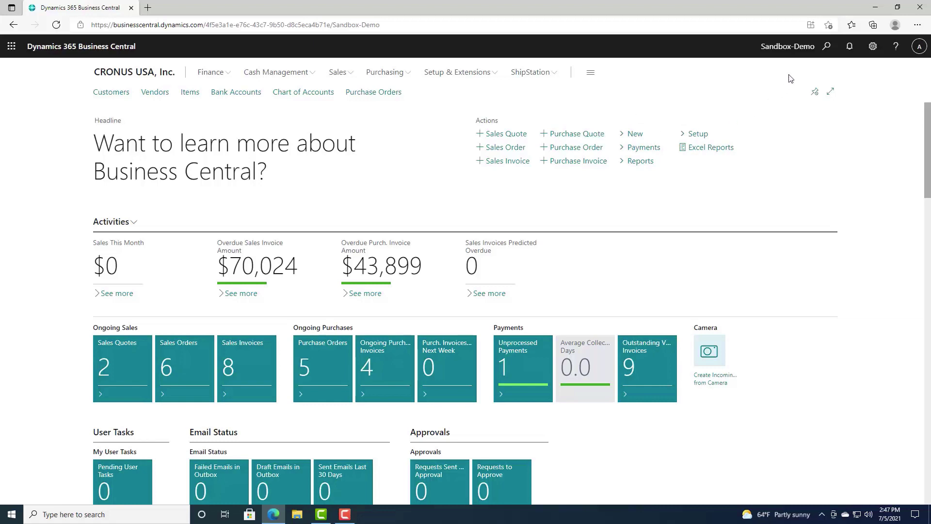
# Find the Aged Accounts Receivable report by searching "aged account re", and set it to age by Due Date with Print Detail enabled.
pyautogui.click(827, 47)
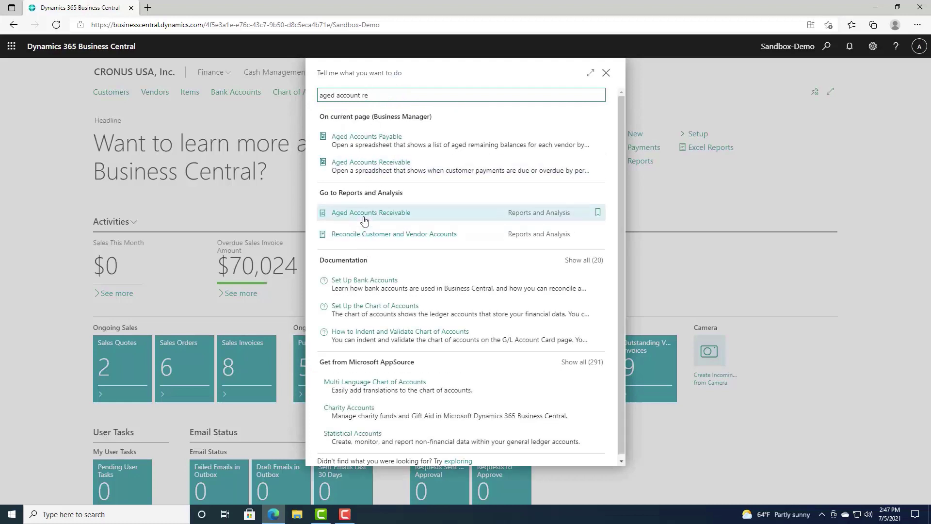
pyautogui.click(369, 213)
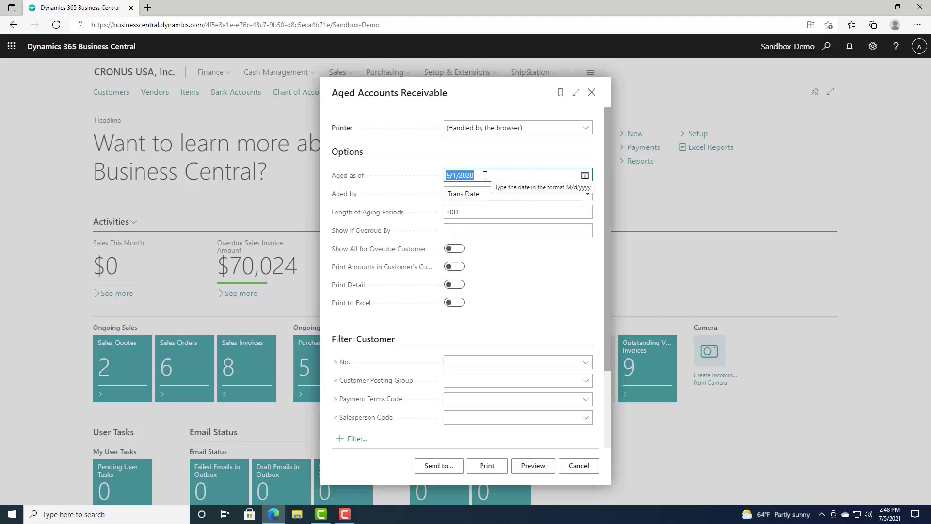
pyautogui.click(465, 212)
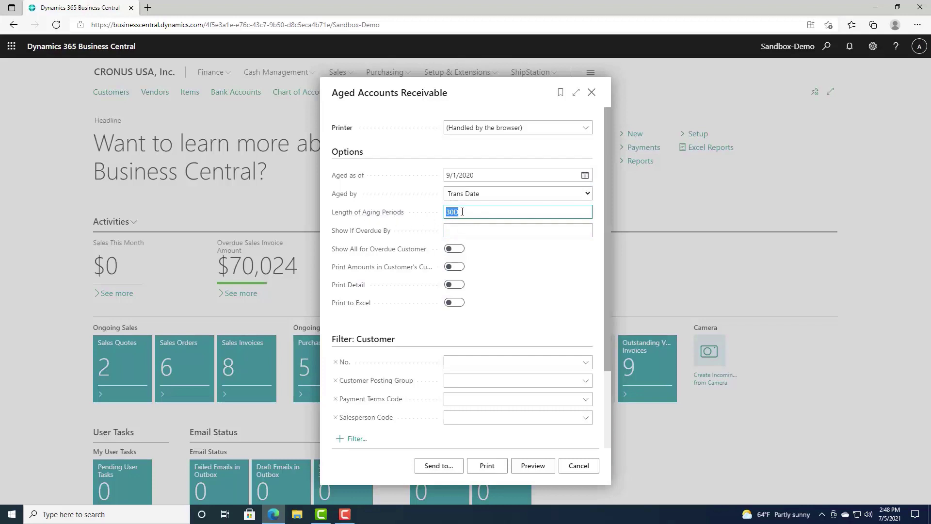
pyautogui.click(582, 194)
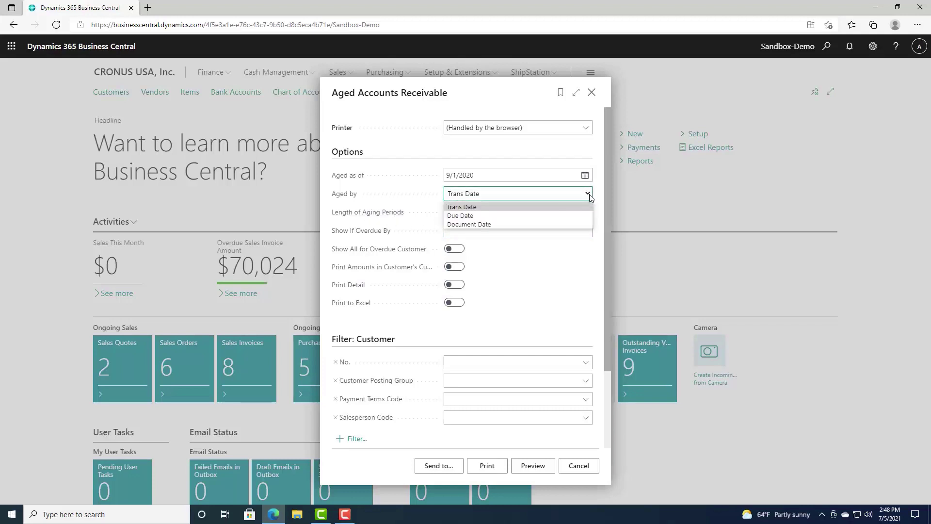
pyautogui.click(464, 216)
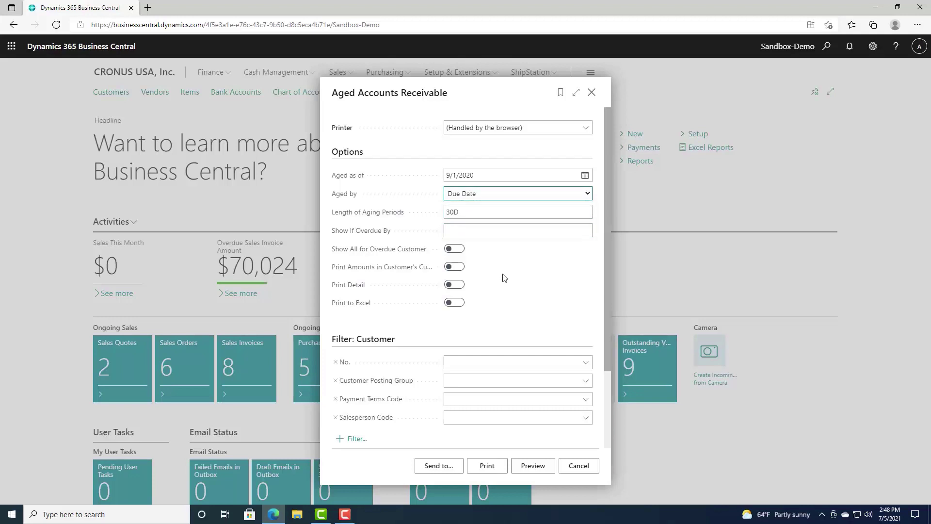
pyautogui.click(455, 286)
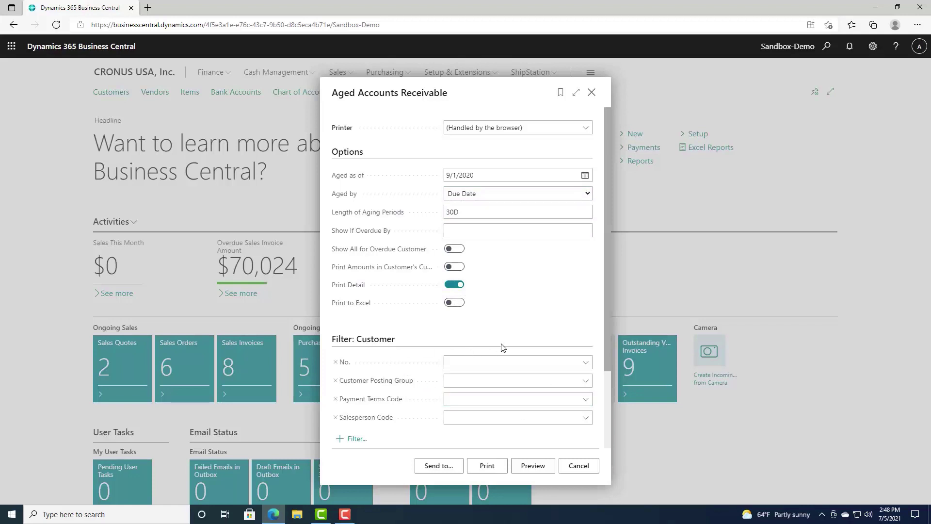
pyautogui.scroll(-1, 502, 347)
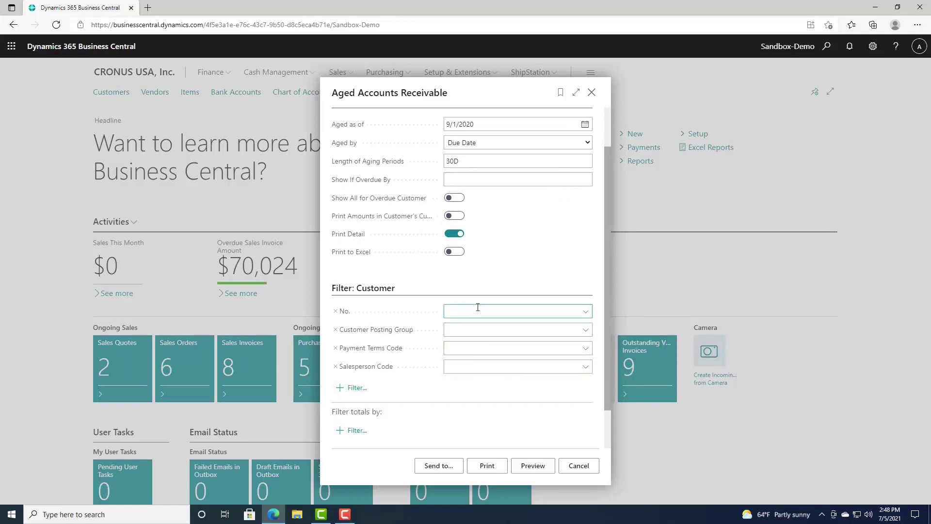
# Send the Aged Accounts Receivable report to a schedule with Excel as output type and a next run date formula of 1D.
pyautogui.click(439, 467)
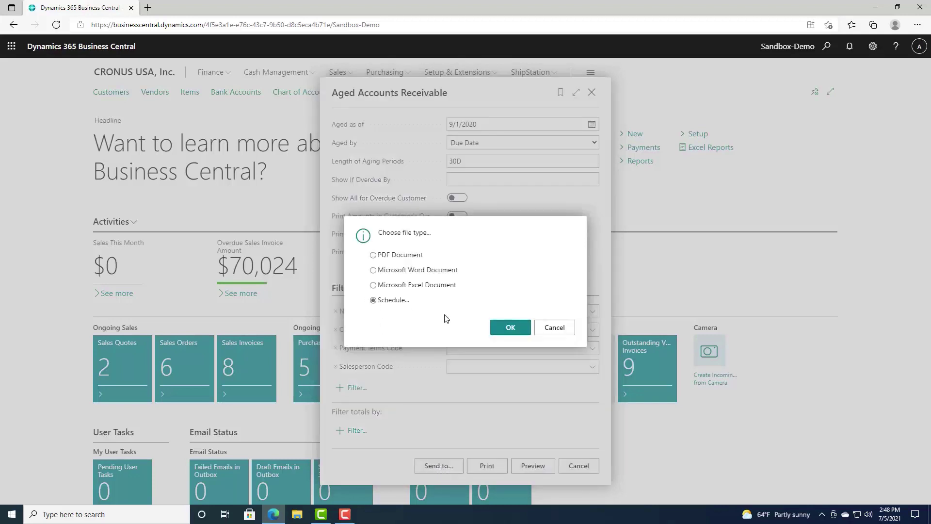
pyautogui.click(512, 328)
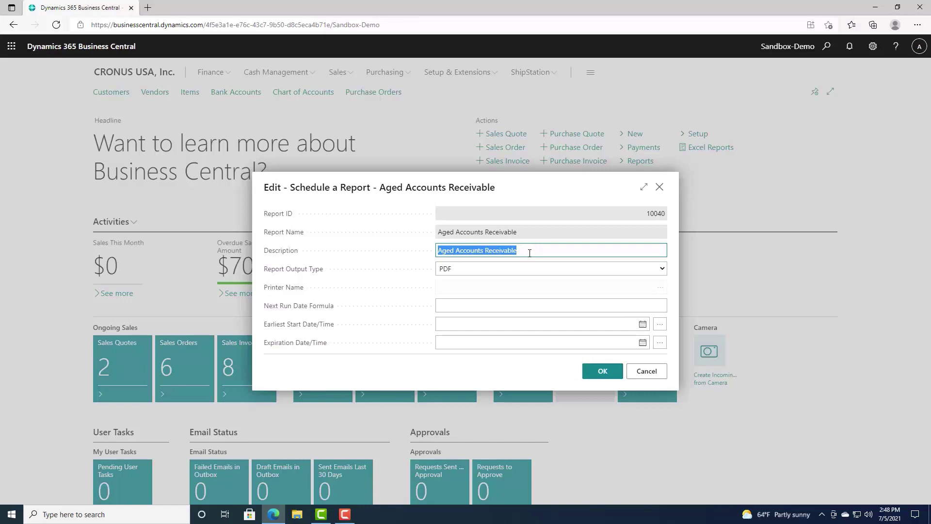
pyautogui.click(662, 269)
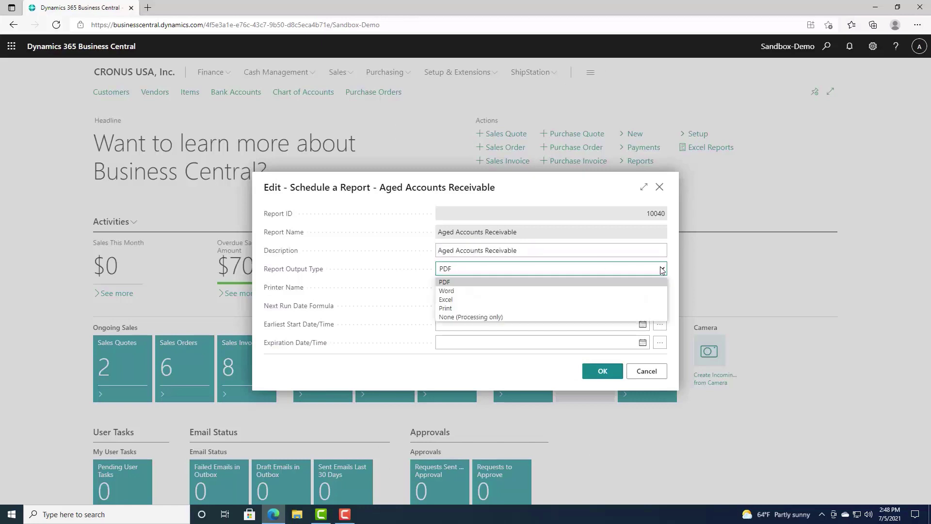
pyautogui.click(455, 300)
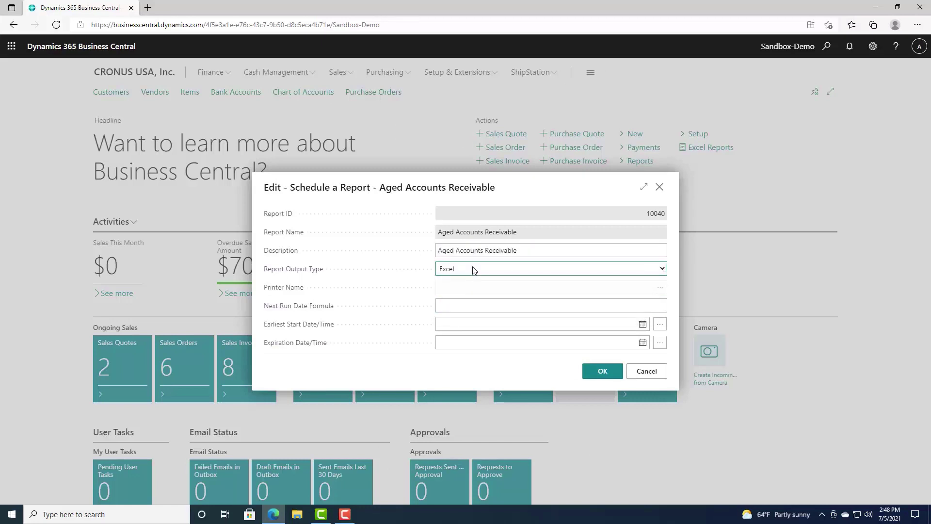
pyautogui.click(447, 307)
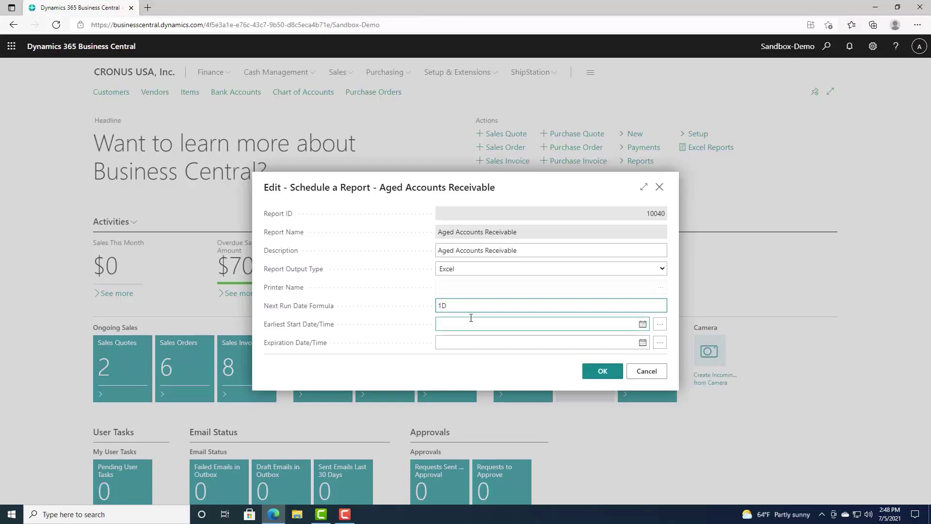
# Set the schedule's earliest start date and time to 7/5/2021 2:53 PM.
pyautogui.click(460, 325)
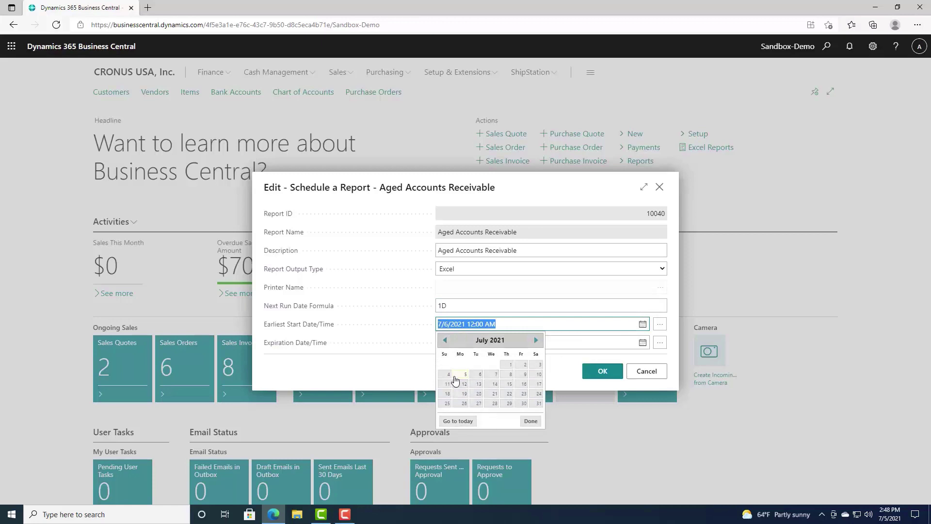
pyautogui.click(464, 375)
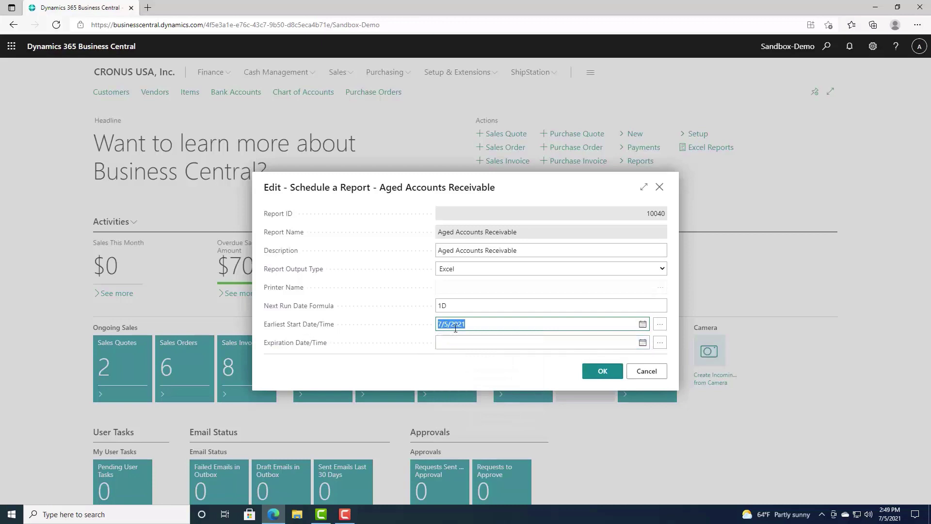
pyautogui.click(471, 326)
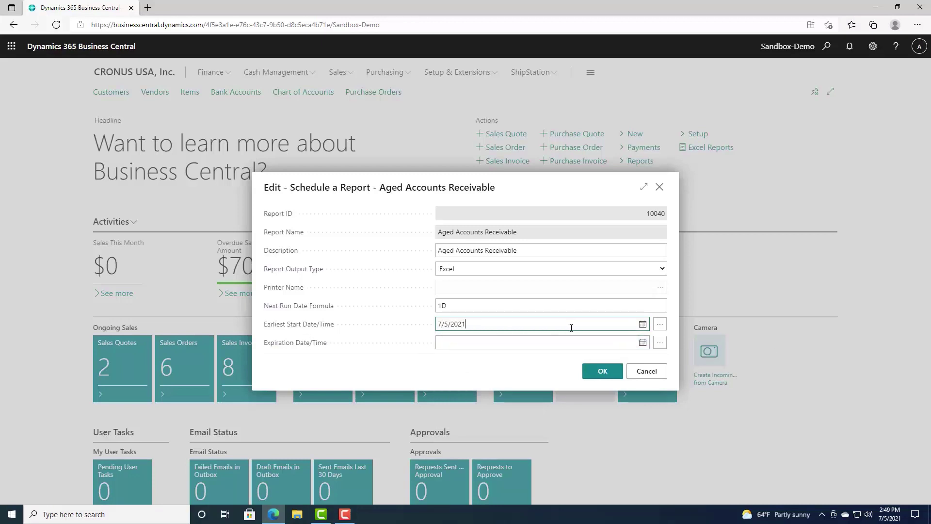
pyautogui.click(643, 325)
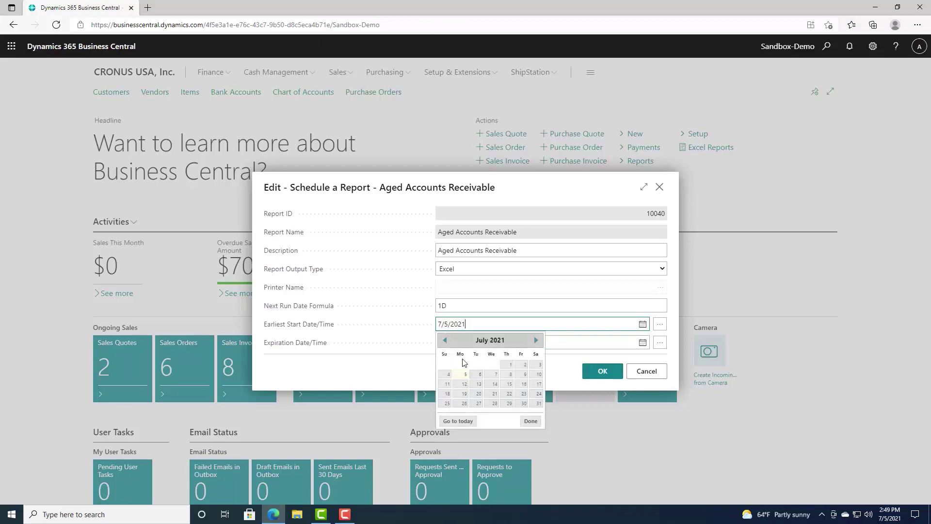
pyautogui.click(464, 374)
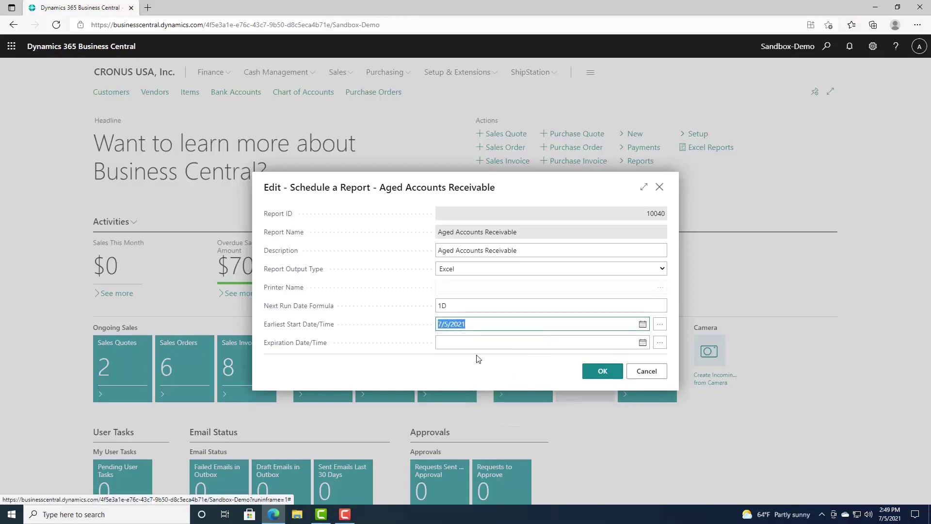
pyautogui.click(487, 323)
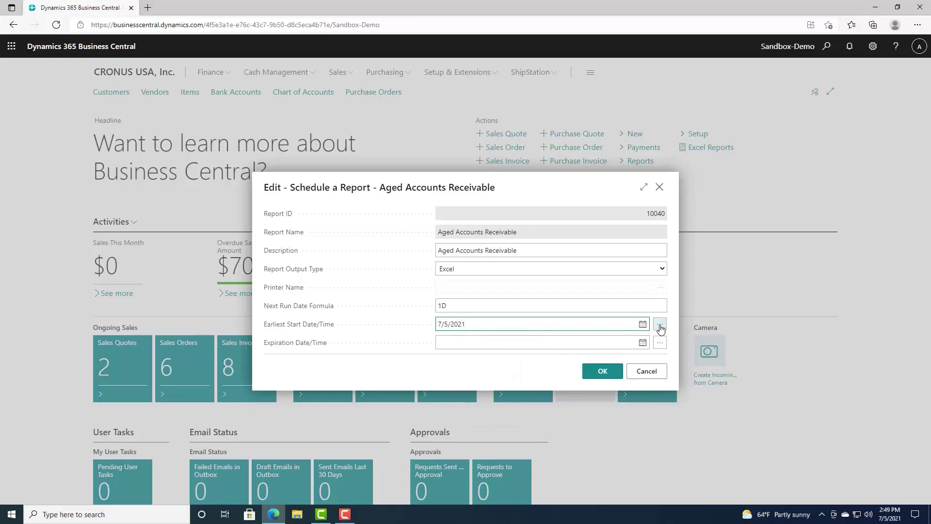
pyautogui.click(661, 326)
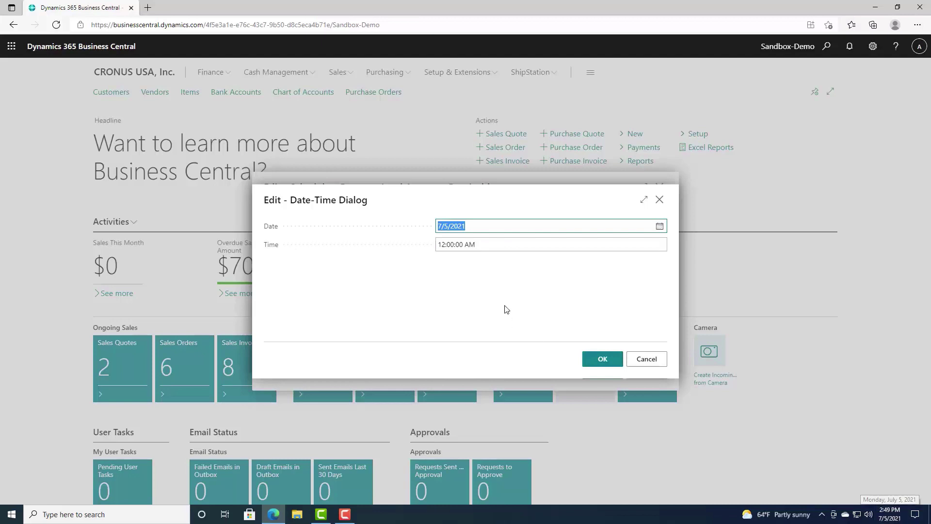
pyautogui.click(440, 246)
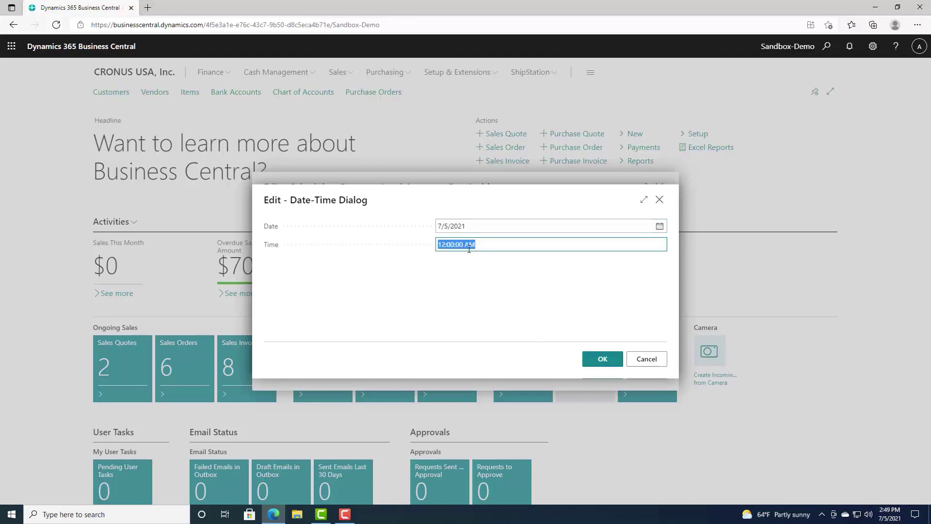
pyautogui.write('14:53')
pyautogui.press('Tab')
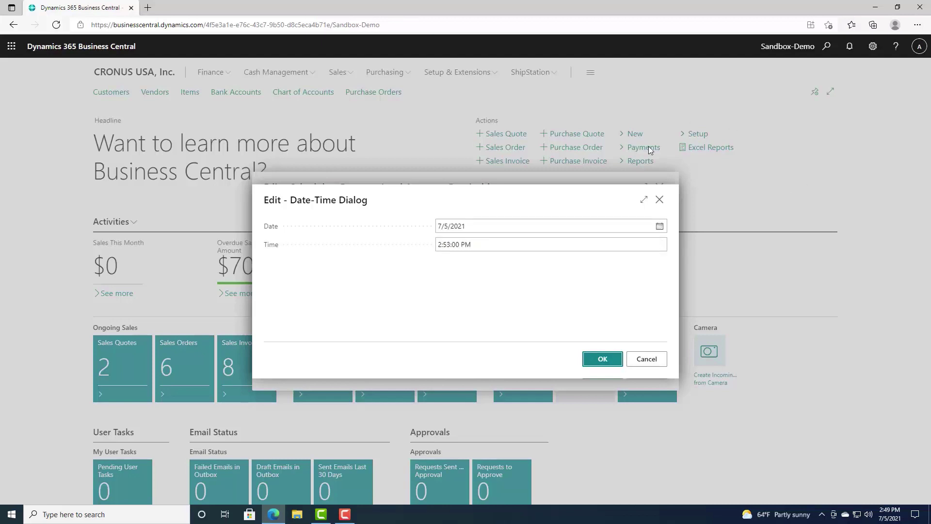
pyautogui.click(603, 360)
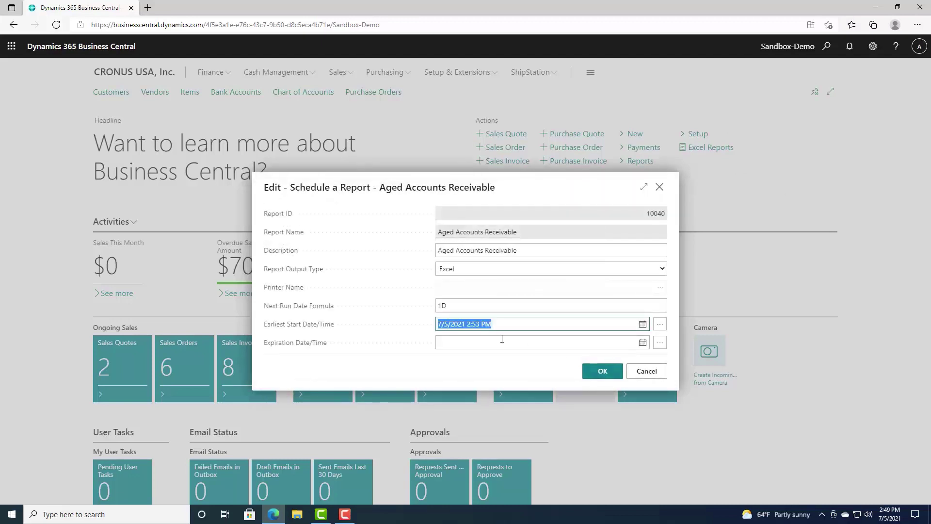
# Set the schedule's expiration date to 7/9/2021, submit it, and check the Report Inbox on the home page.
pyautogui.click(643, 342)
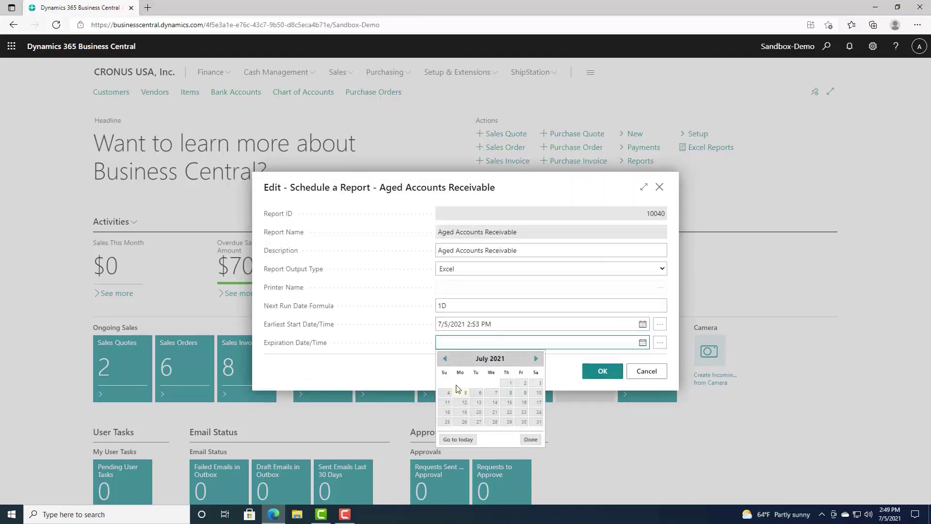
pyautogui.click(522, 395)
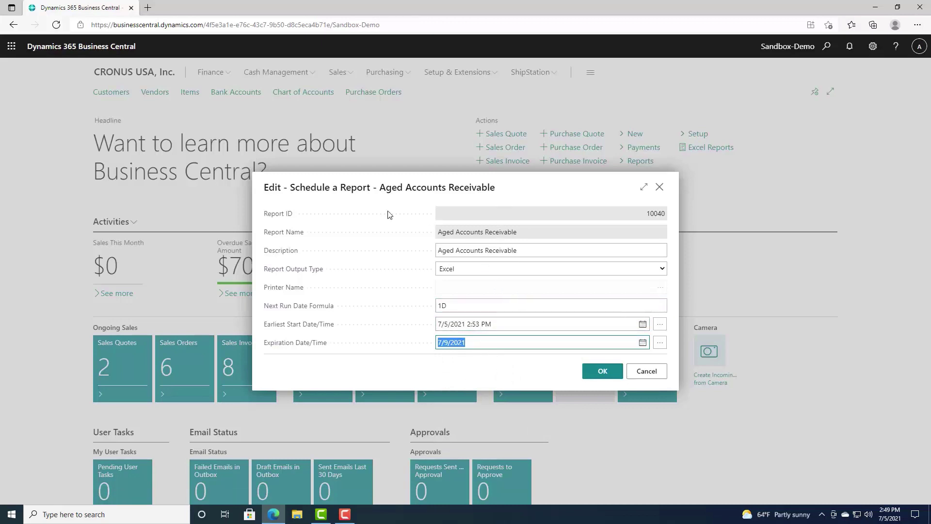
pyautogui.click(603, 372)
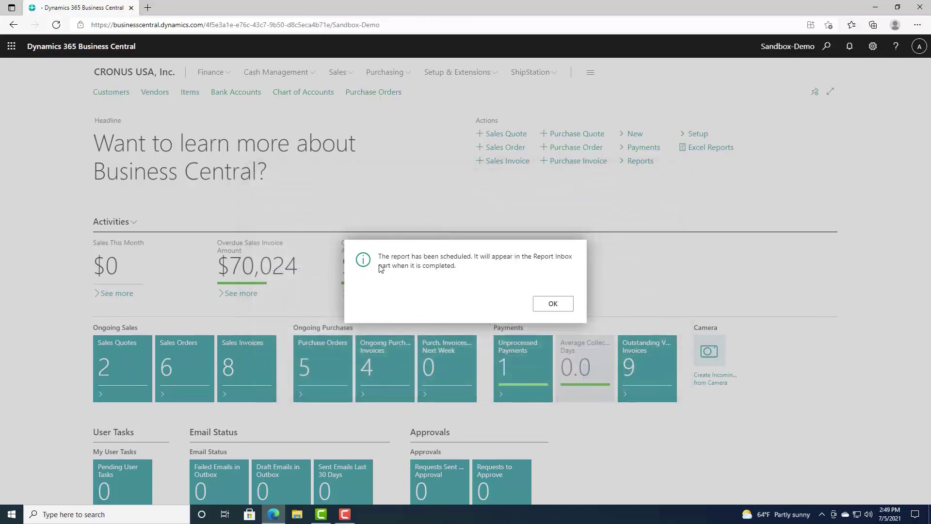
pyautogui.click(553, 303)
pyautogui.scroll(-10, 558, 304)
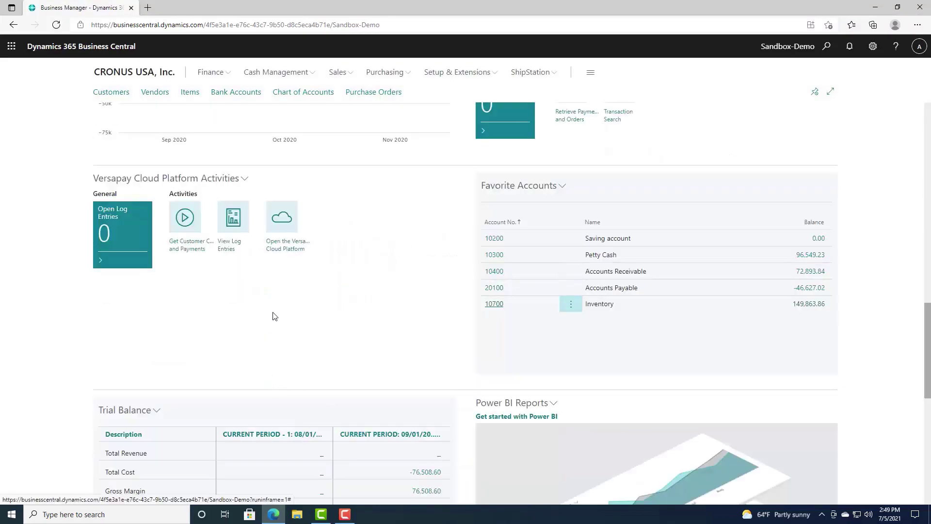
pyautogui.scroll(-10, 291, 318)
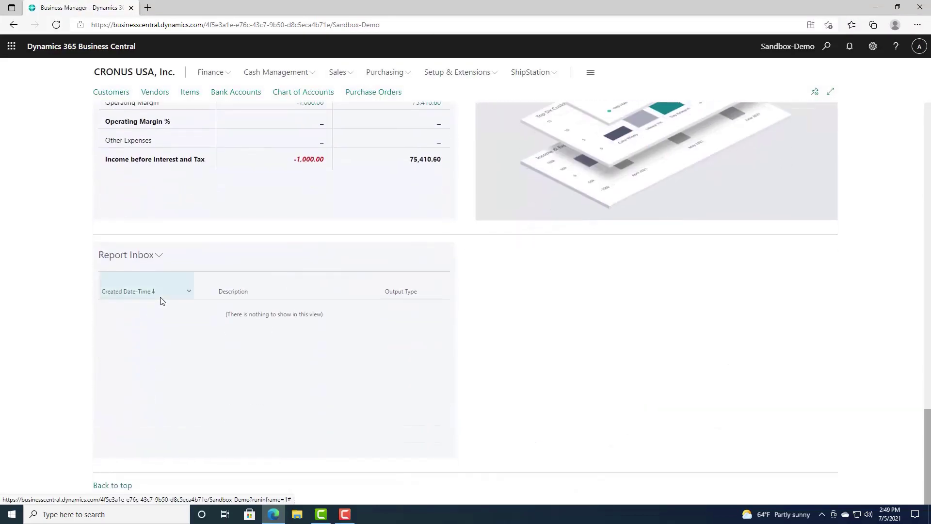
pyautogui.scroll(10, 556, 331)
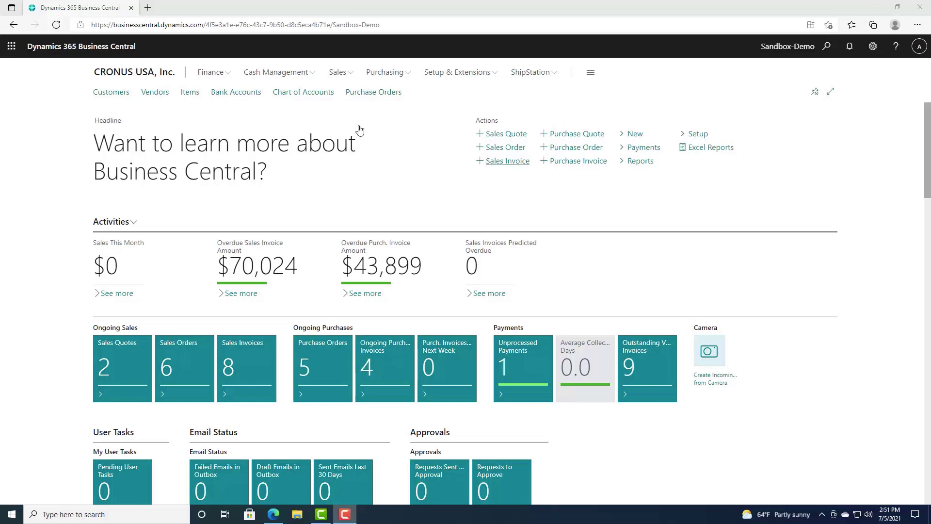
# View the School of Fine Art customer card from the Customers list, then compare the sales history details of Trey Research and Alpine Ski House.
pyautogui.click(118, 94)
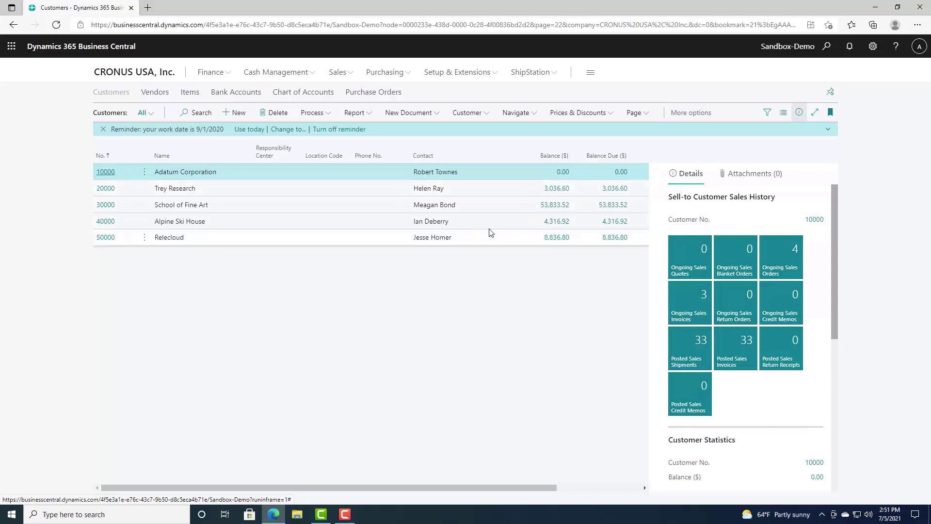
pyautogui.click(101, 207)
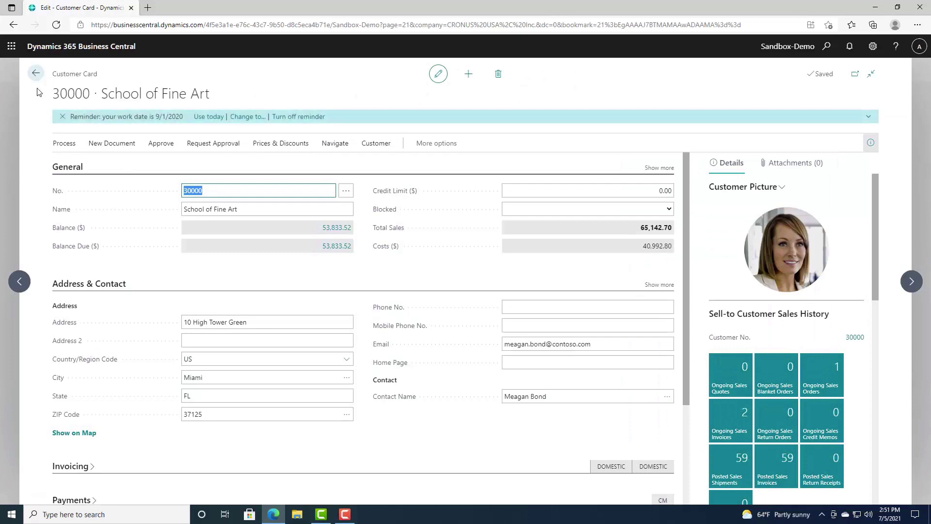
pyautogui.click(36, 72)
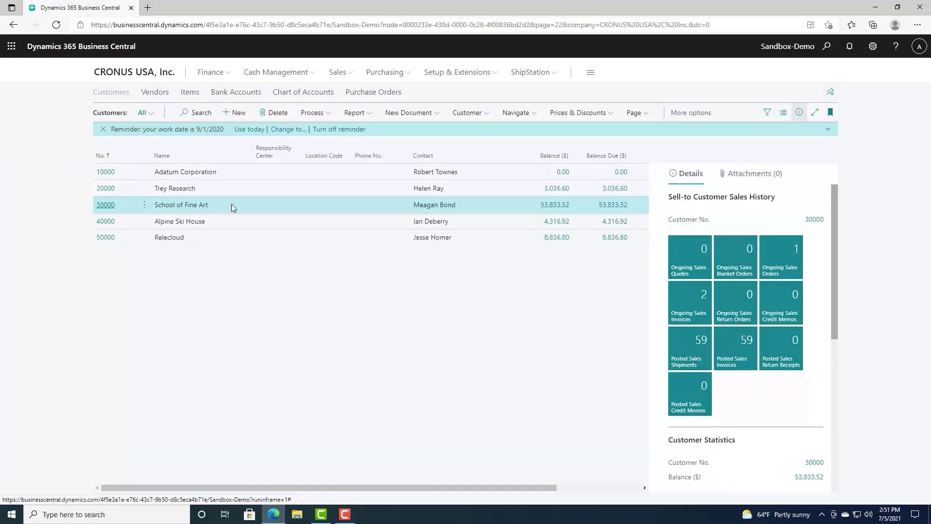
pyautogui.click(238, 189)
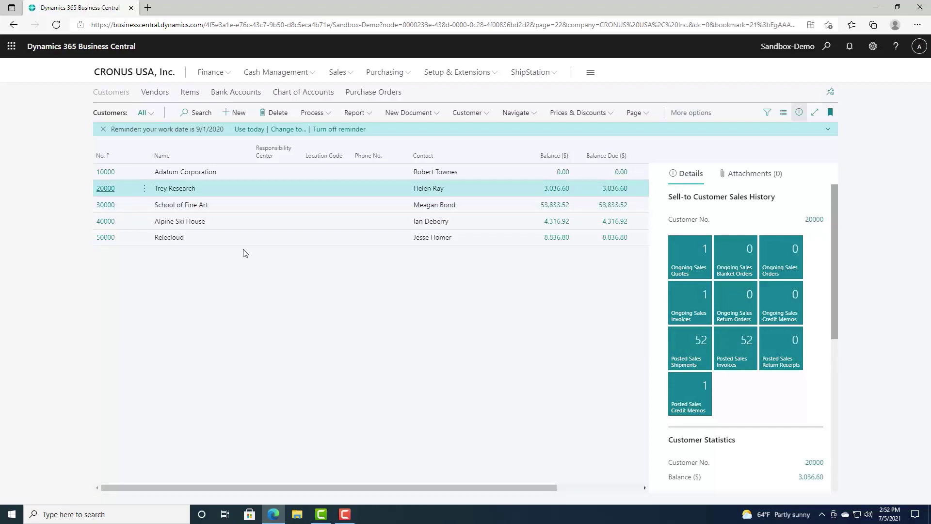
pyautogui.click(192, 224)
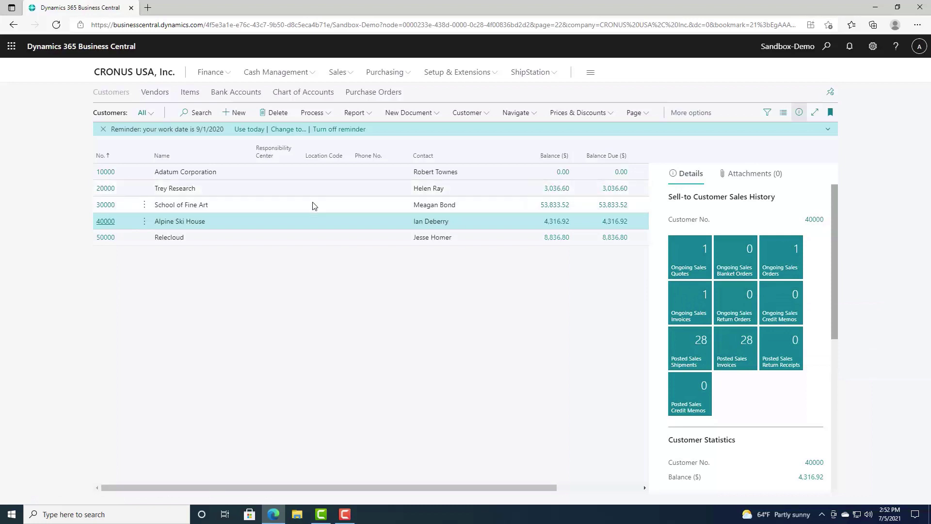
# Collapse the FactBox pane of the Customers list, expand it again, and leave it collapsed.
pyautogui.click(799, 115)
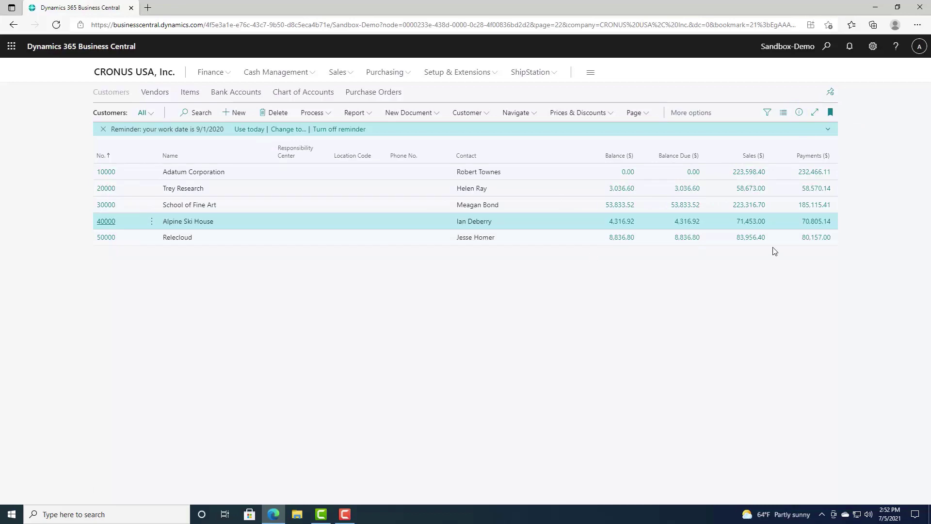
pyautogui.click(802, 116)
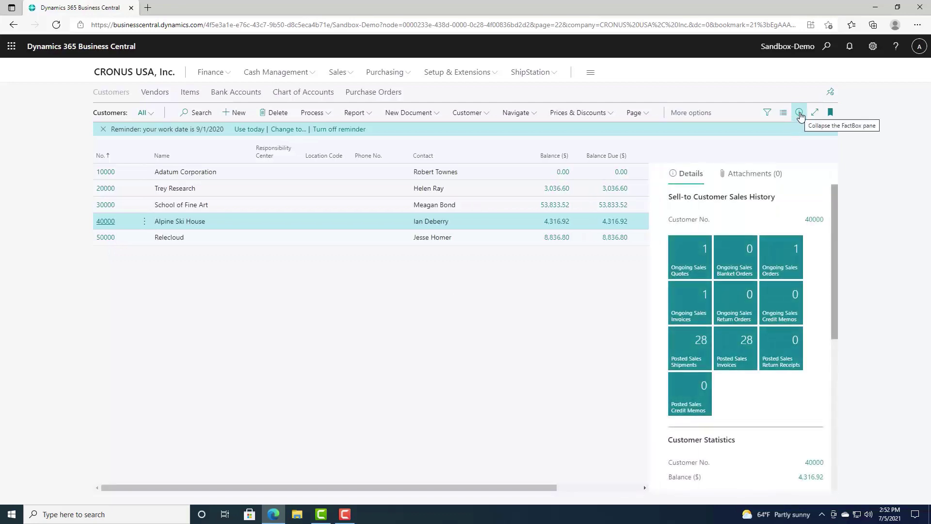
pyautogui.click(800, 114)
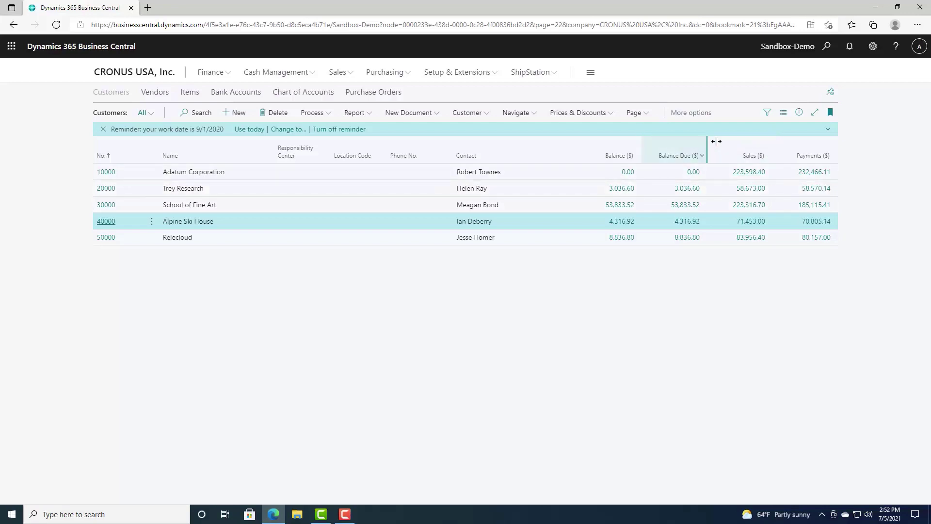
# Personalize the Customers list by adding the Blocked field between Contact and Balance ($), and finish personalizing.
pyautogui.click(873, 47)
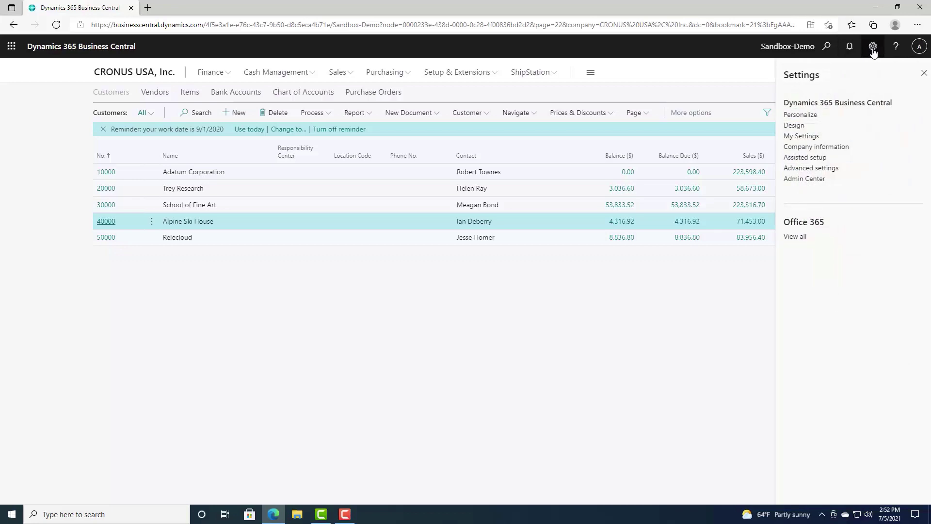
pyautogui.click(796, 118)
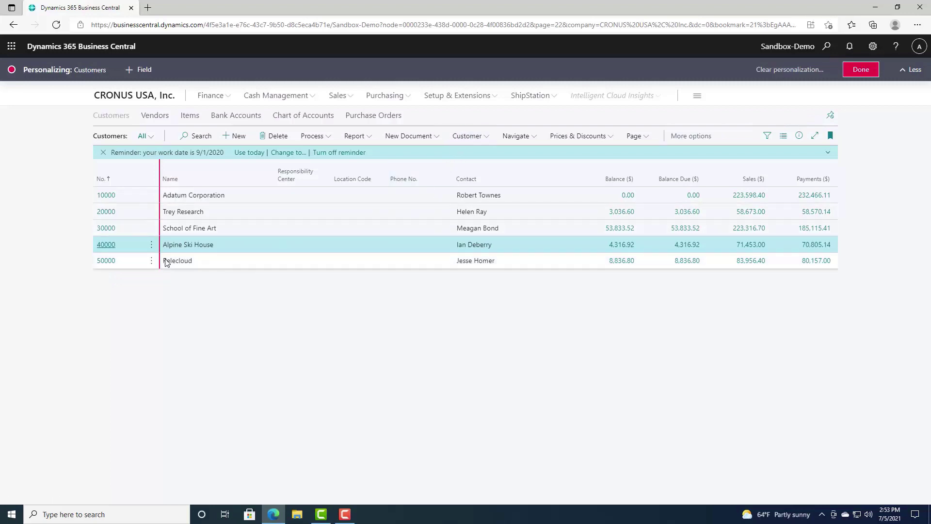
pyautogui.click(135, 71)
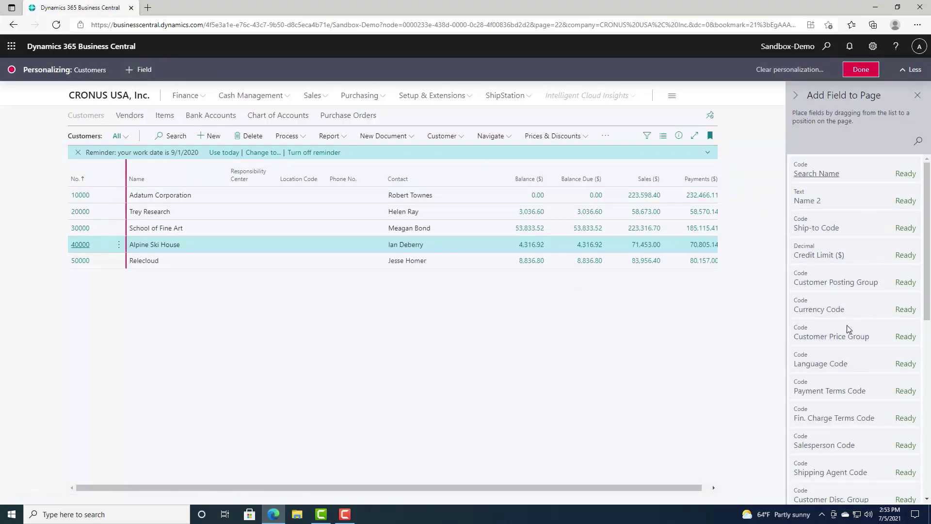
pyautogui.moveTo(927, 259); pyautogui.dragTo(929, 385)
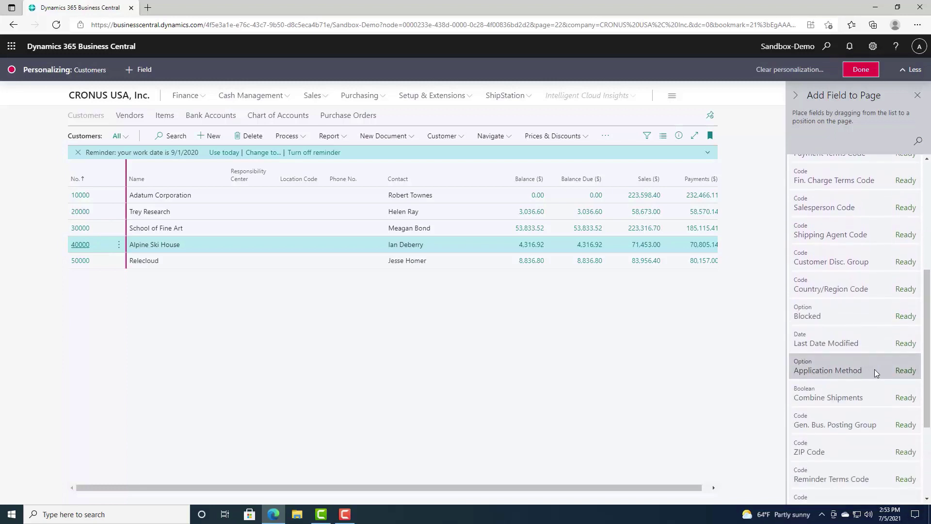
pyautogui.moveTo(807, 321)
pyautogui.mouseDown()
pyautogui.moveTo(717, 249)
pyautogui.moveTo(495, 203)
pyautogui.moveTo(470, 163)
pyautogui.moveTo(471, 173)
pyautogui.mouseUp()
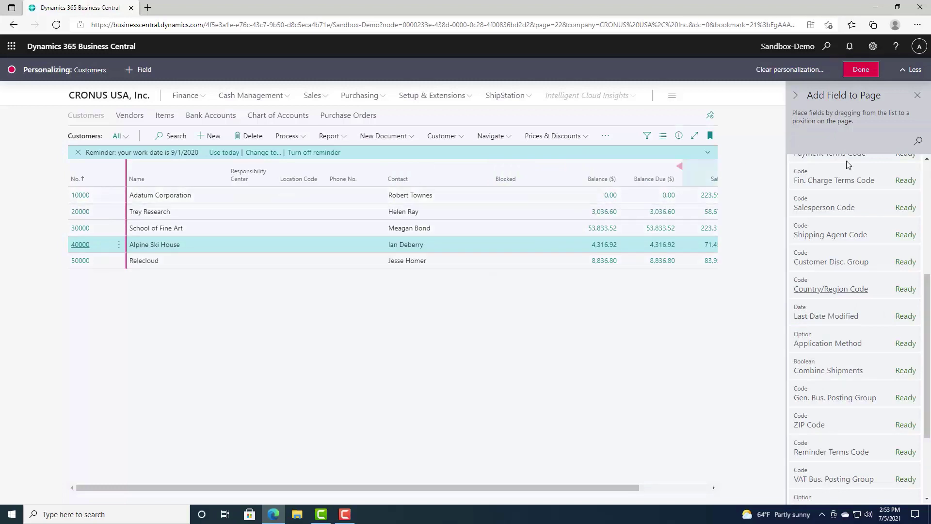
pyautogui.click(861, 70)
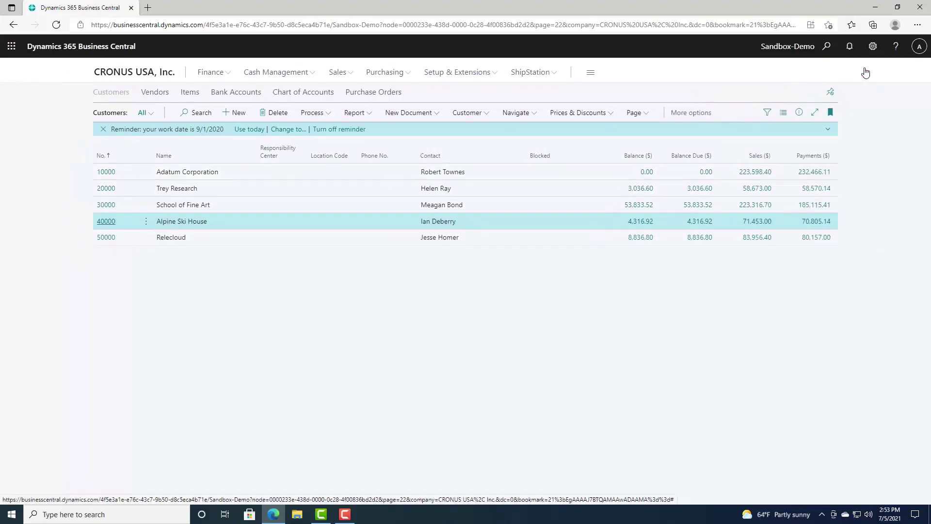
# Clear only the fields, columns and parts personalization of the Customers page, and switch its layout to List.
pyautogui.click(553, 178)
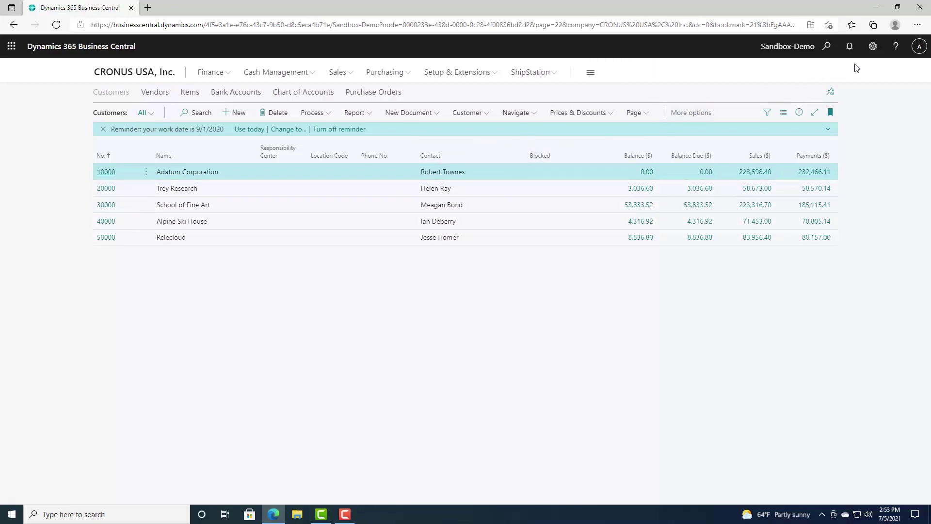
pyautogui.click(872, 54)
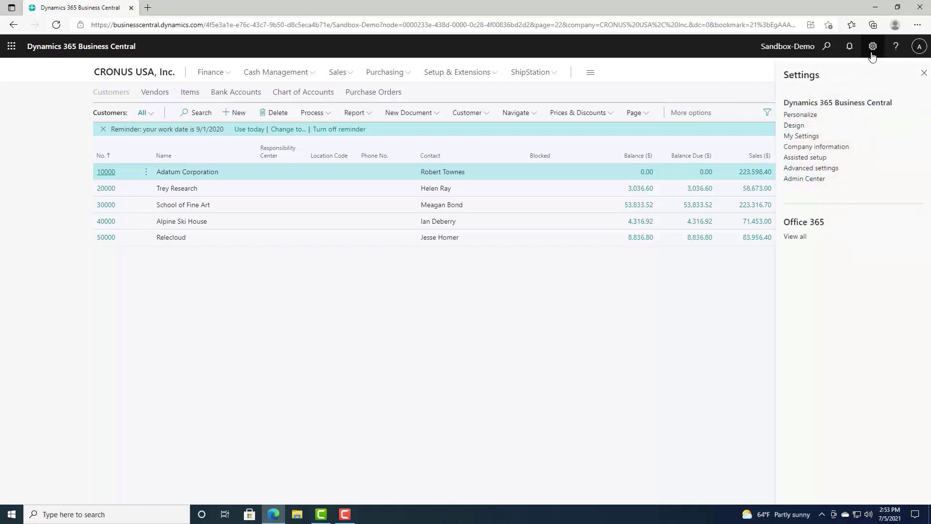
pyautogui.click(805, 115)
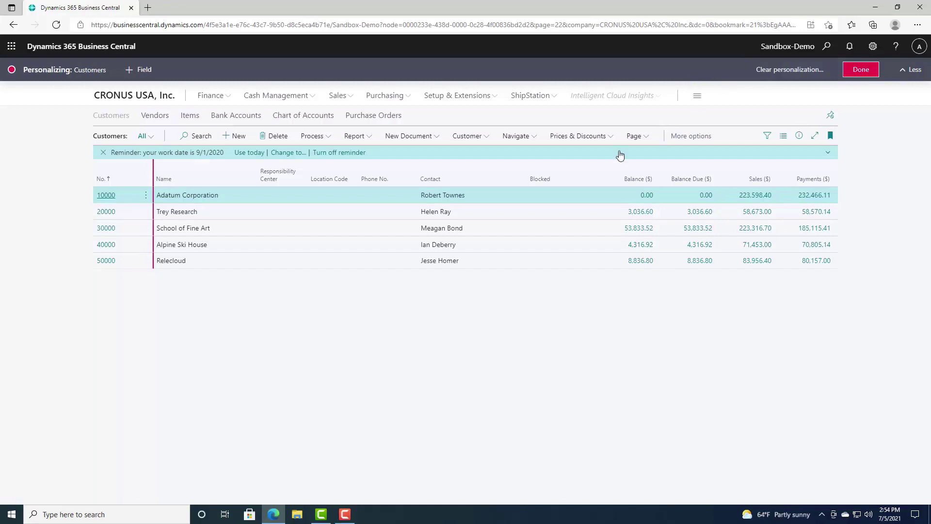
pyautogui.click(780, 73)
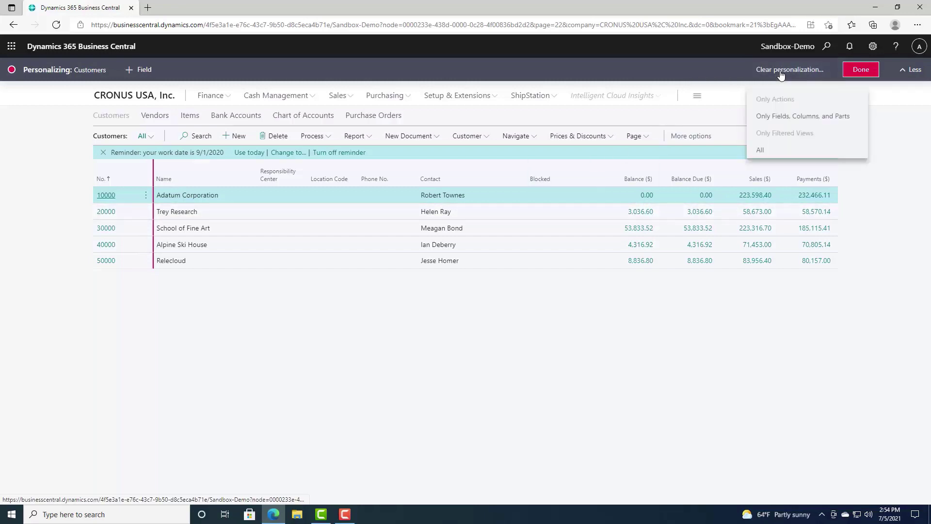
pyautogui.click(789, 120)
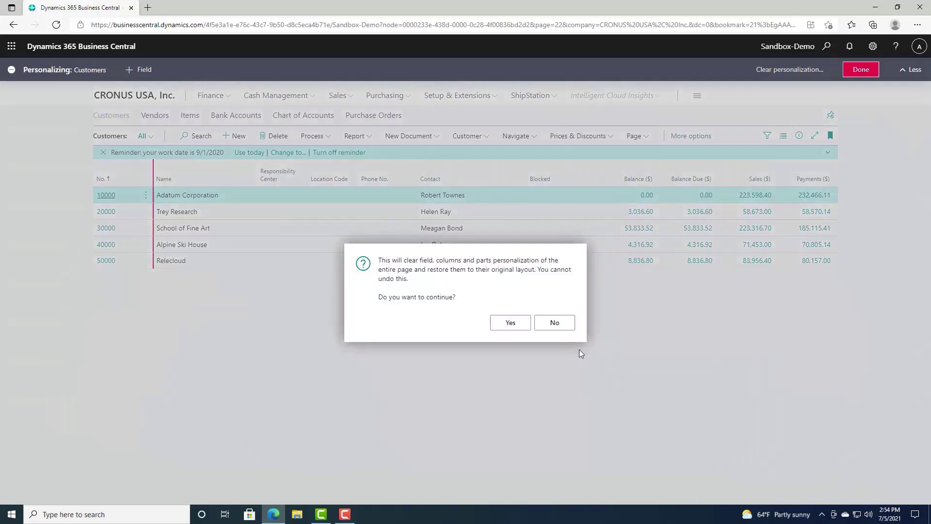
pyautogui.click(507, 323)
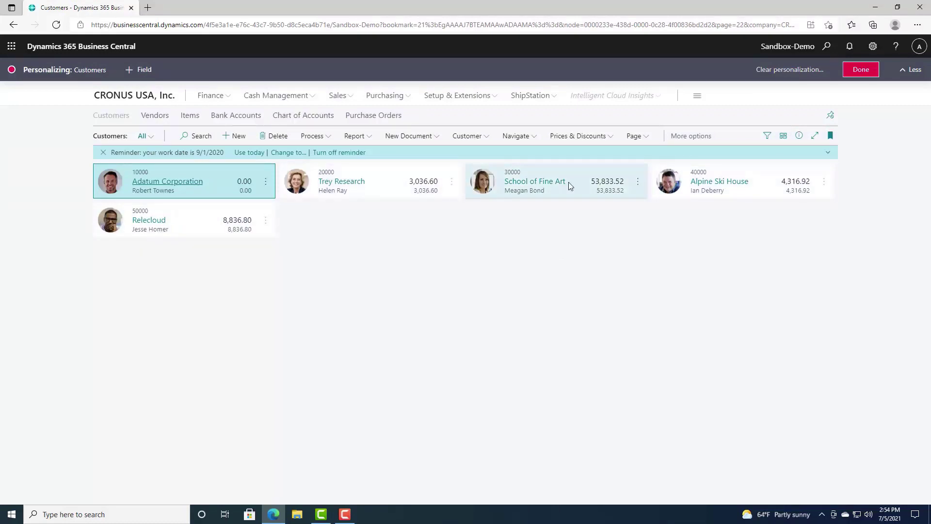
pyautogui.click(784, 136)
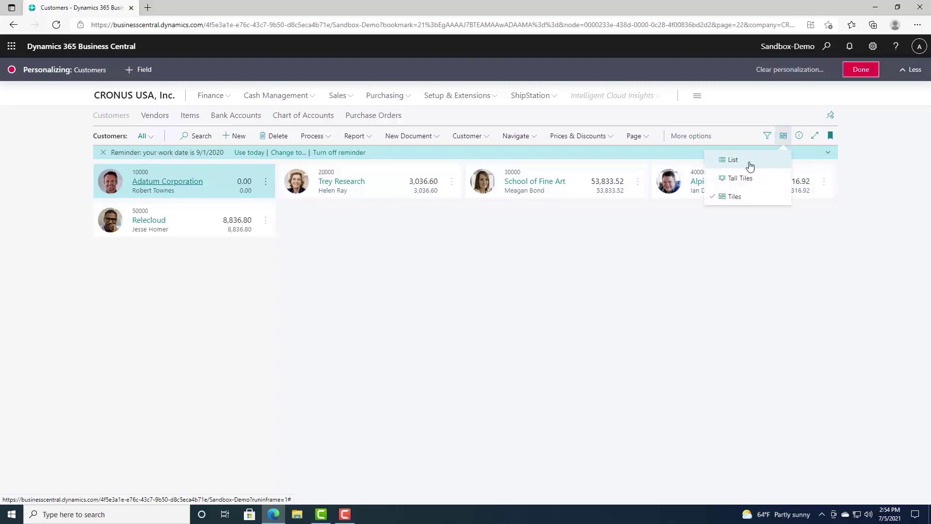
pyautogui.click(749, 165)
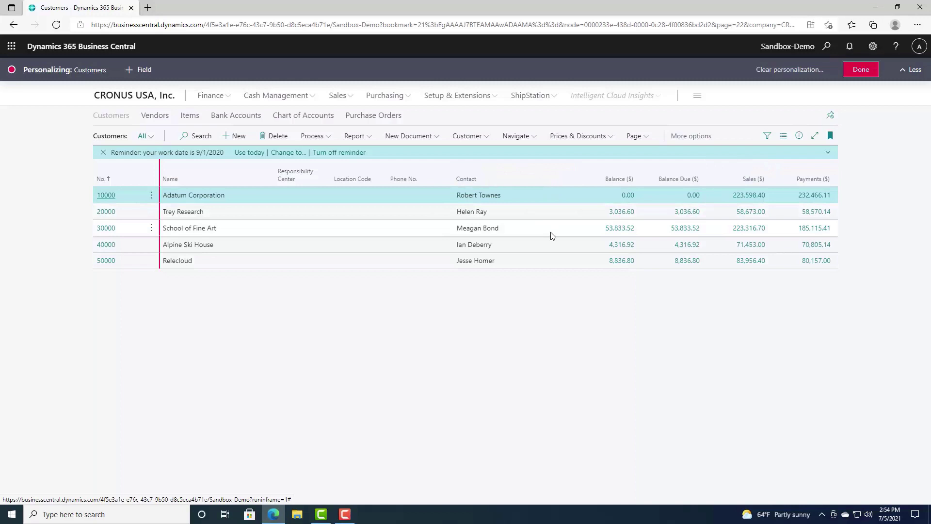
# Preview the Customers page in the Tall Tiles and Tiles layouts, and return it to List.
pyautogui.click(783, 138)
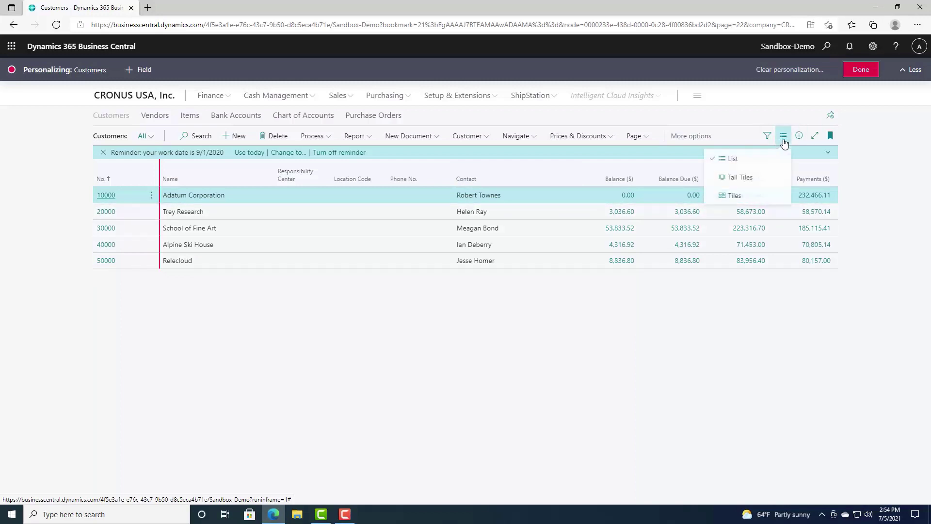
pyautogui.click(739, 181)
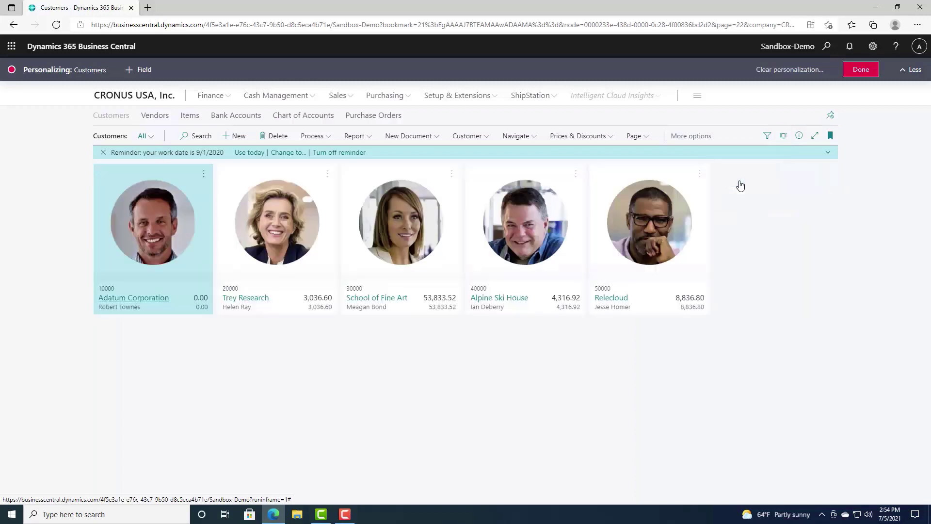
pyautogui.click(784, 141)
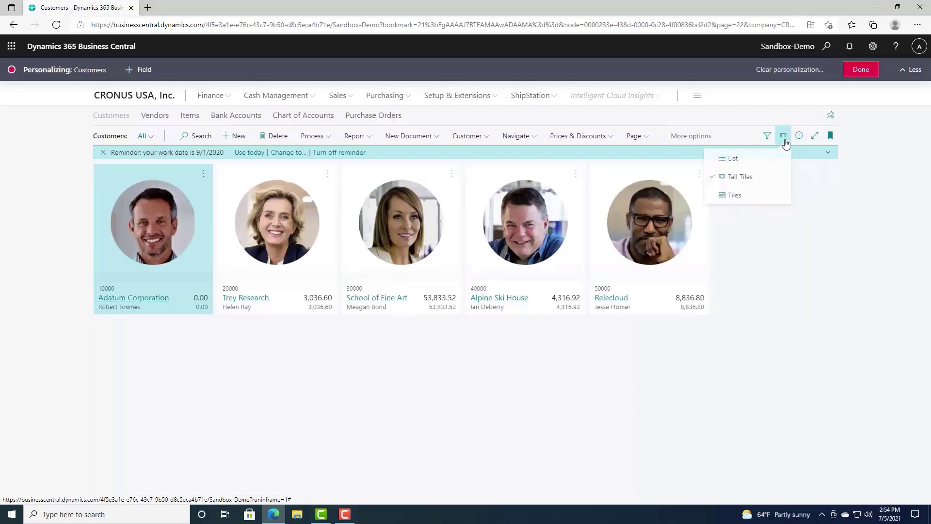
pyautogui.click(736, 196)
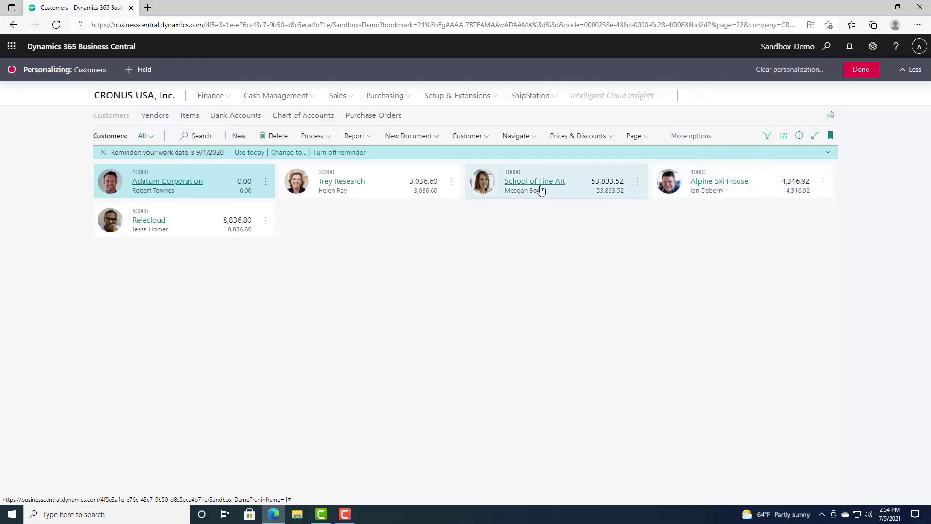
pyautogui.click(785, 138)
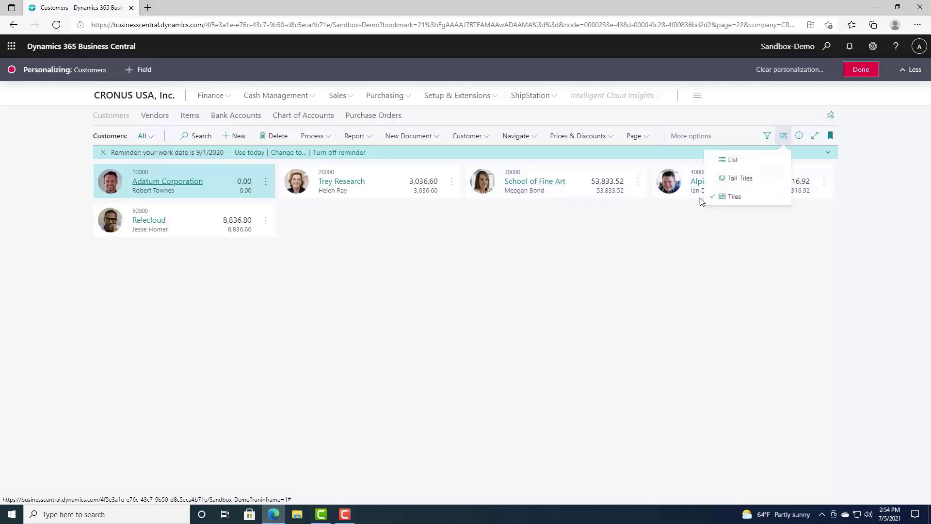
pyautogui.click(735, 160)
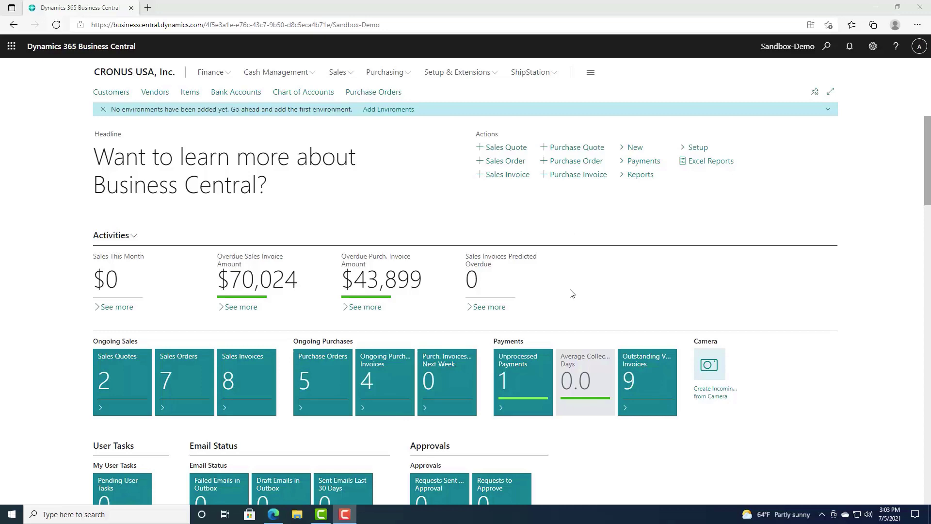
# Open the Aged Accounts Receivable report from the home page's Report Inbox in Excel, enable editing, review it, and close the workbook.
pyautogui.scroll(-15, 572, 291)
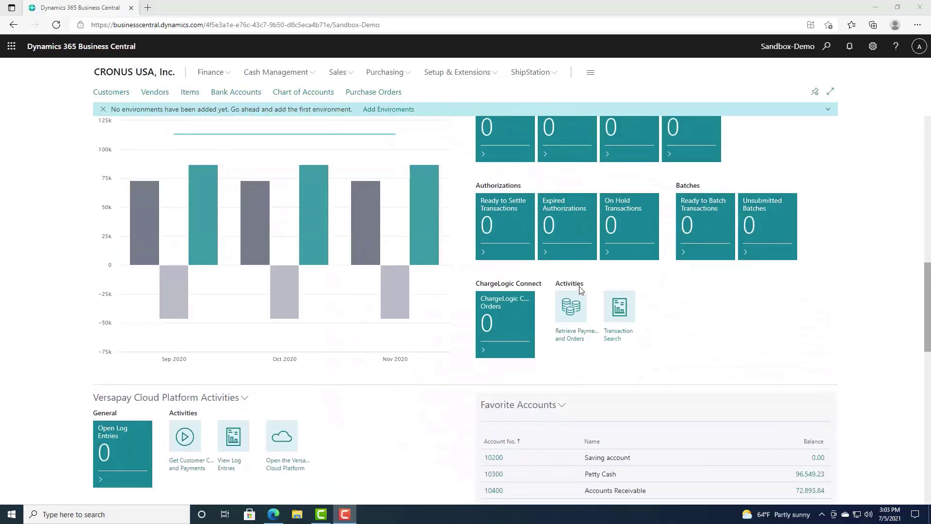
pyautogui.scroll(-8, 581, 289)
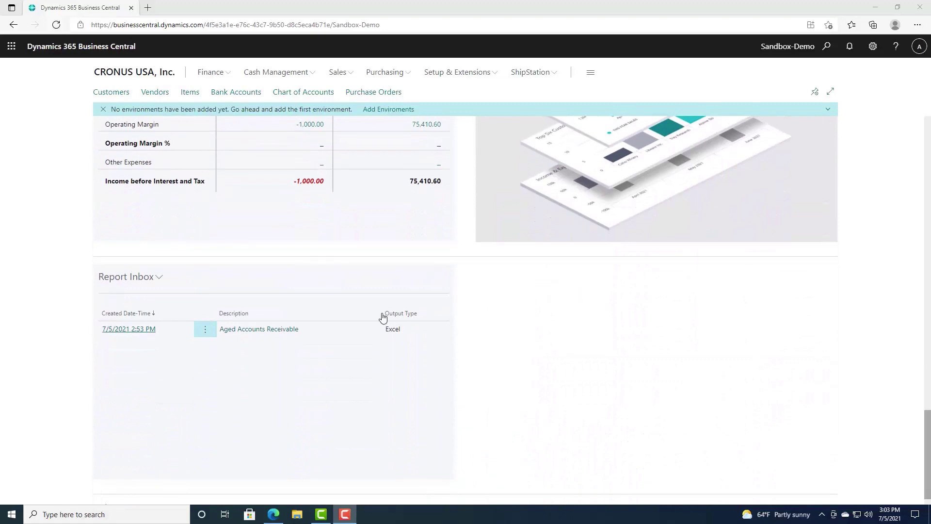
pyautogui.click(144, 329)
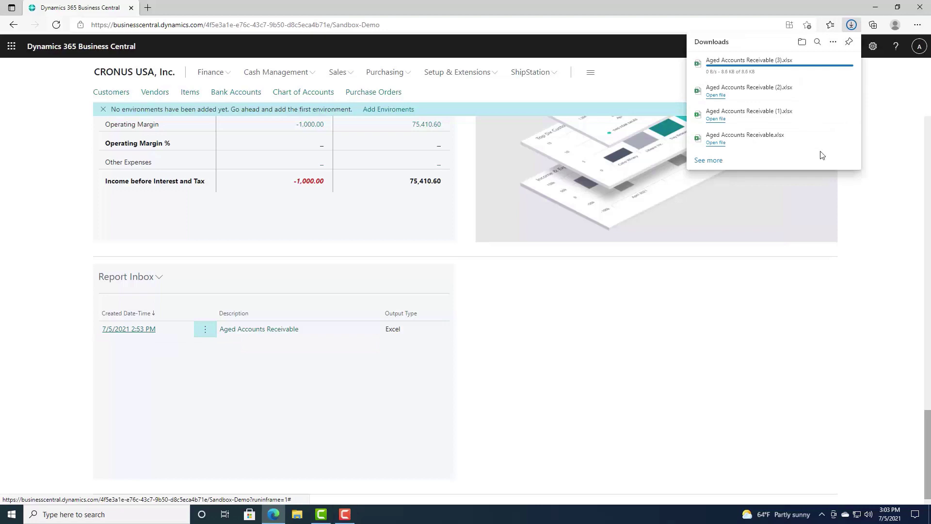
pyautogui.click(762, 66)
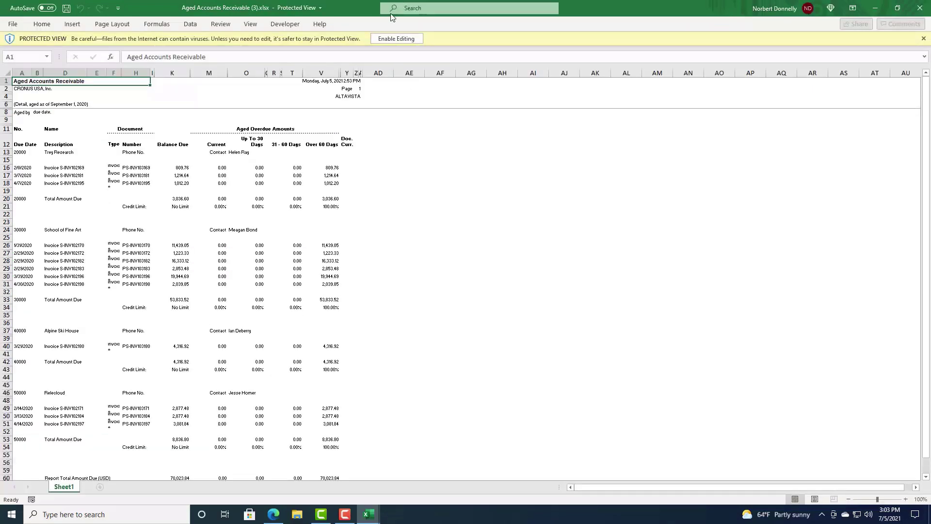
pyautogui.click(392, 38)
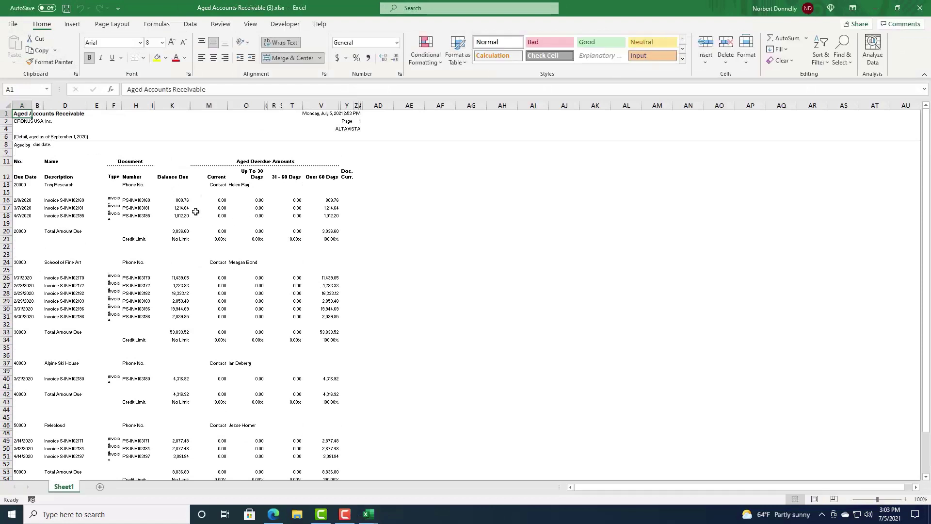
pyautogui.scroll(-7, 200, 210)
pyautogui.scroll(7, 200, 210)
pyautogui.click(921, 8)
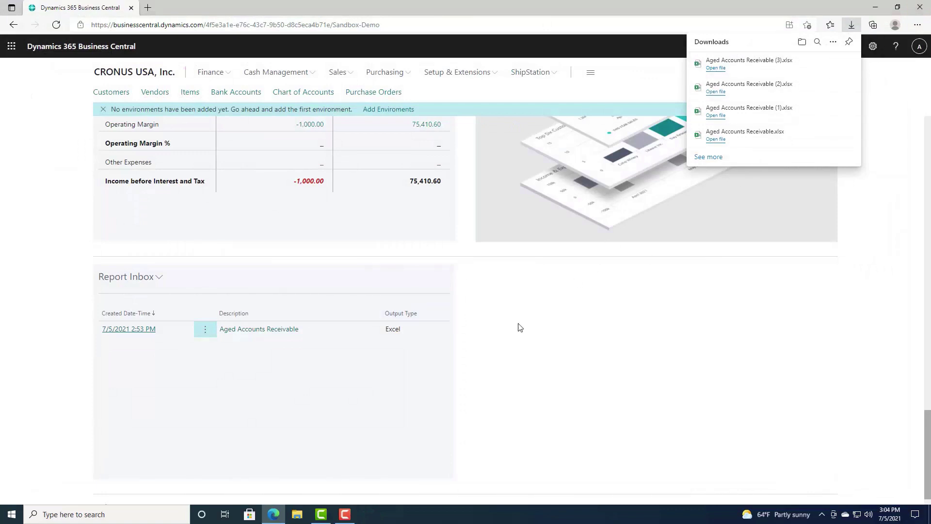
# Show the report queue from the Report Inbox, review the Job Queue Entries in wide layout, and return to the home page.
pyautogui.click(202, 376)
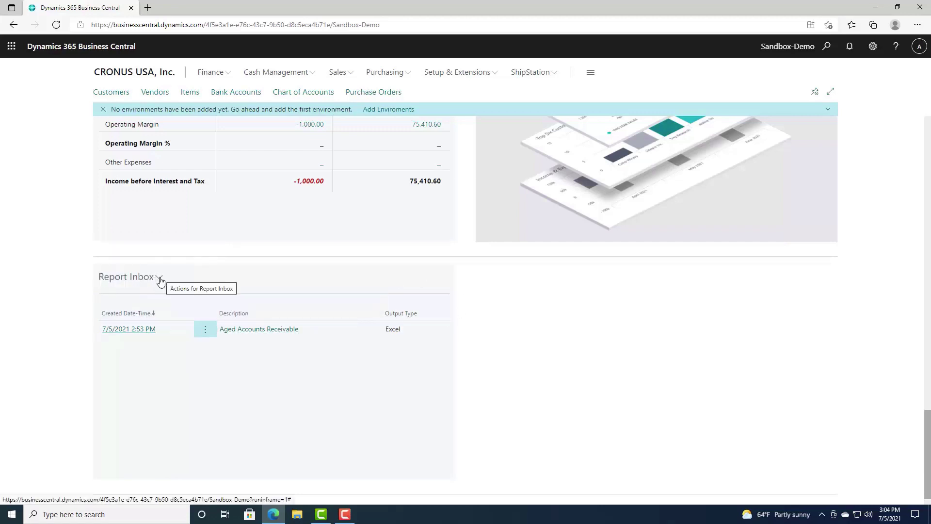
pyautogui.click(159, 278)
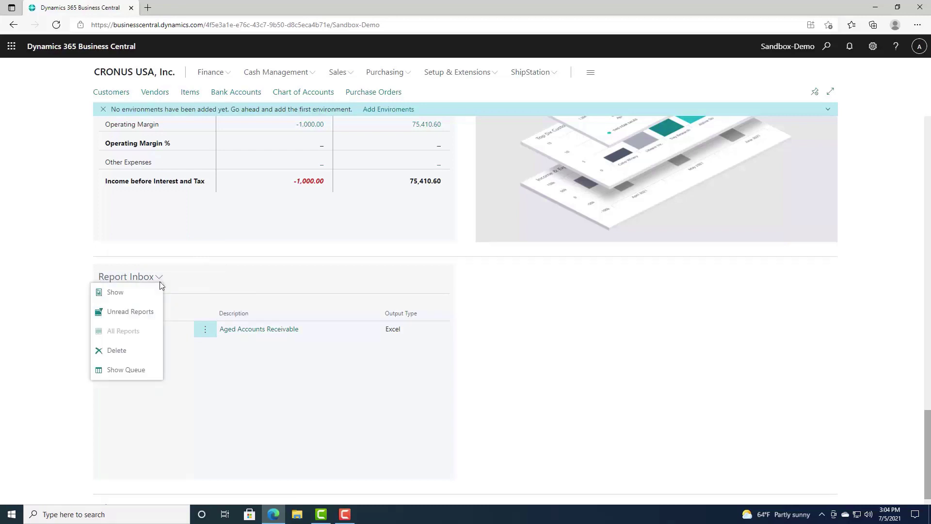
pyautogui.click(140, 372)
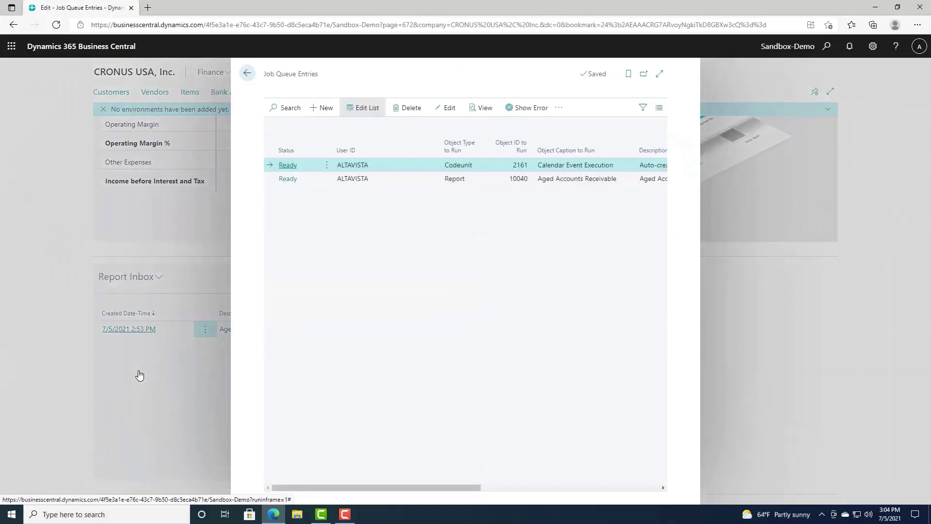
pyautogui.click(660, 73)
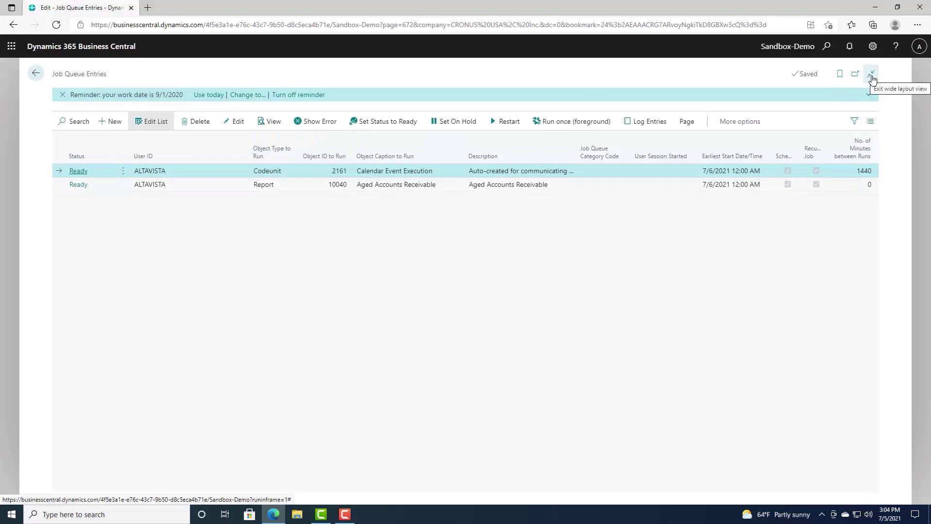
pyautogui.click(39, 75)
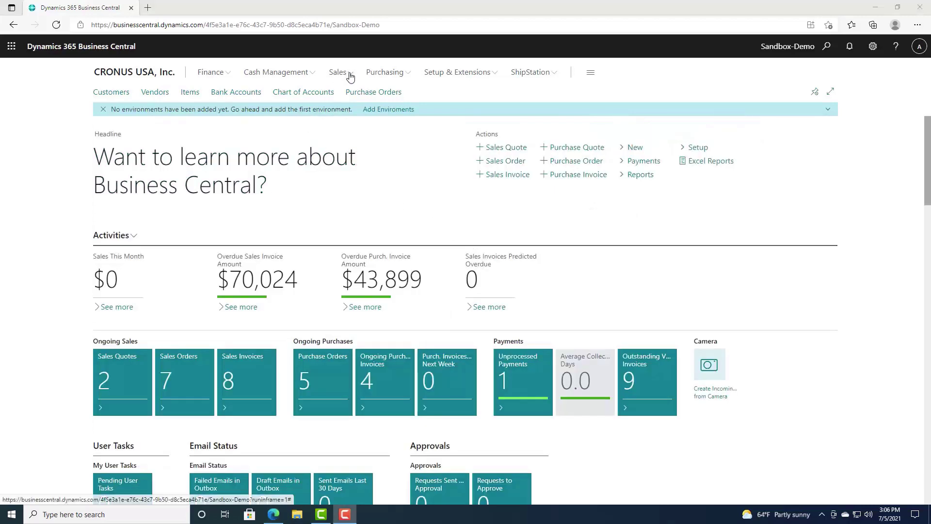
# Open the Adatum Corporation sales order dated 5/1/2020 from the Sales Orders list and review its general, line and shipping details.
pyautogui.click(347, 74)
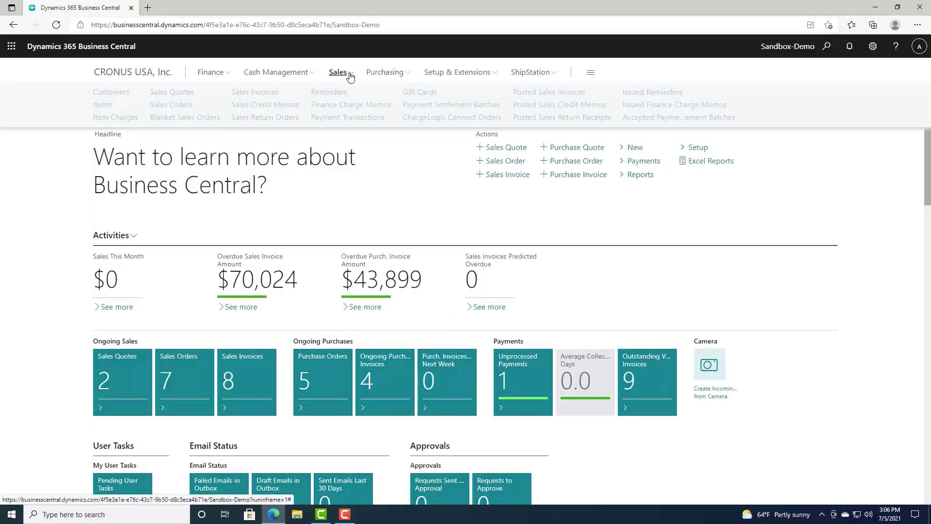
pyautogui.click(172, 105)
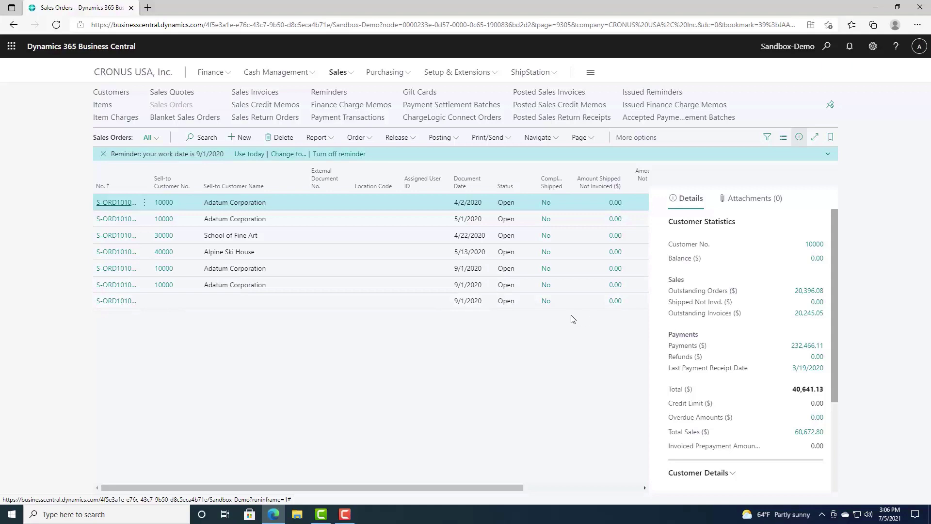
pyautogui.doubleClick(119, 218)
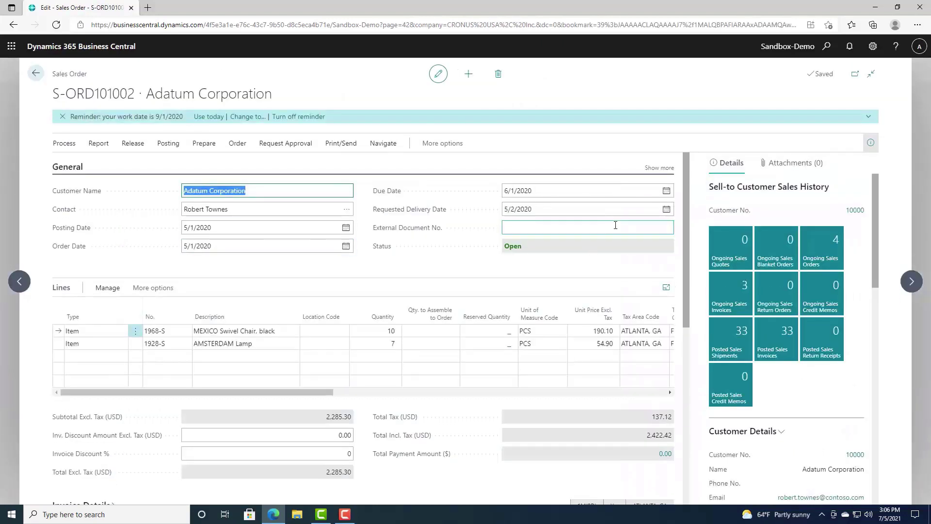
pyautogui.moveTo(686, 187)
pyautogui.mouseDown()
pyautogui.moveTo(685, 267)
pyautogui.moveTo(690, 201)
pyautogui.mouseUp()
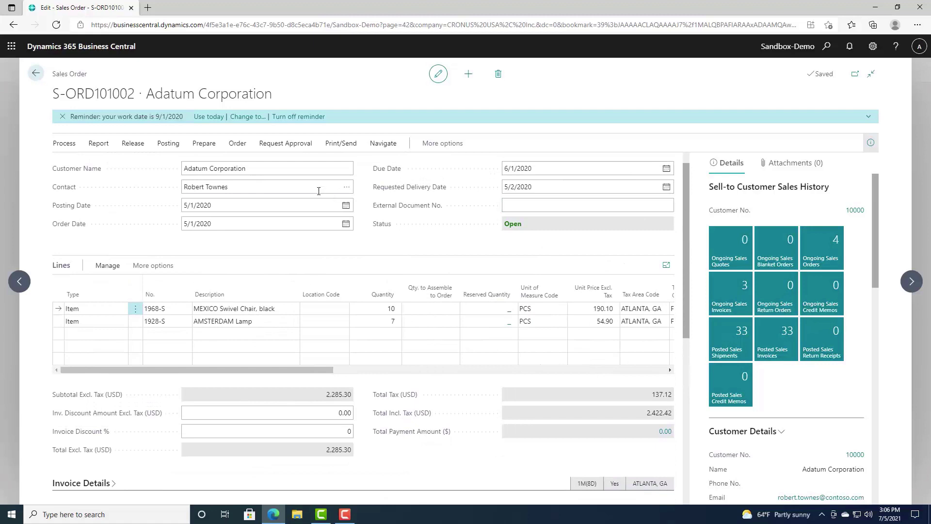
pyautogui.scroll(1, 327, 255)
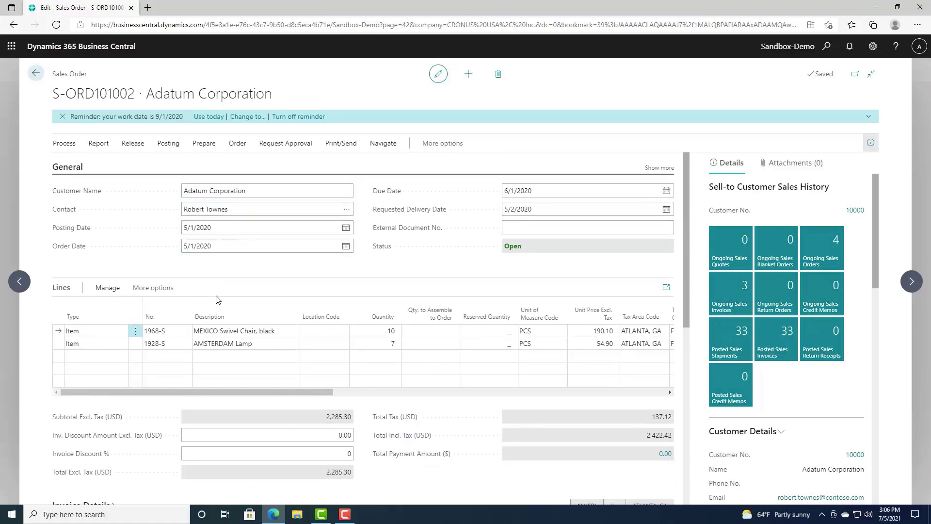
pyautogui.scroll(-3, 145, 349)
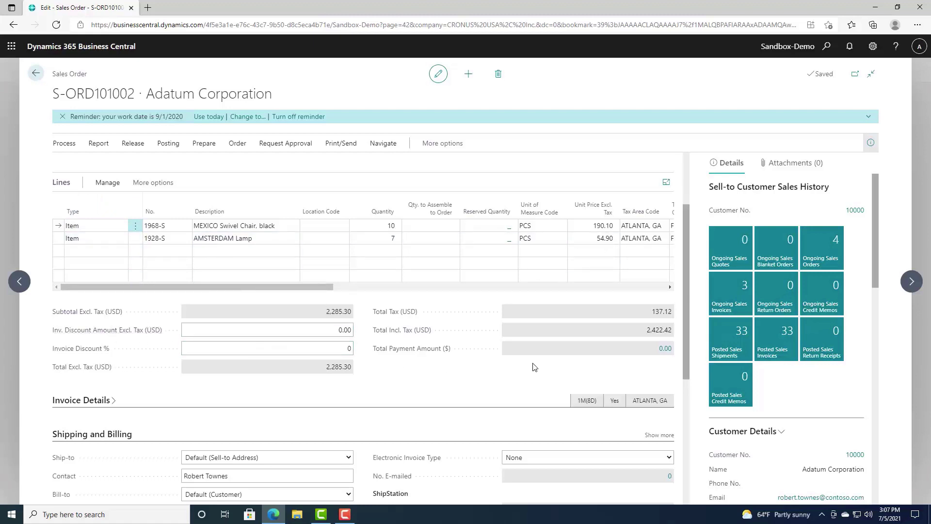
pyautogui.scroll(-4, 533, 367)
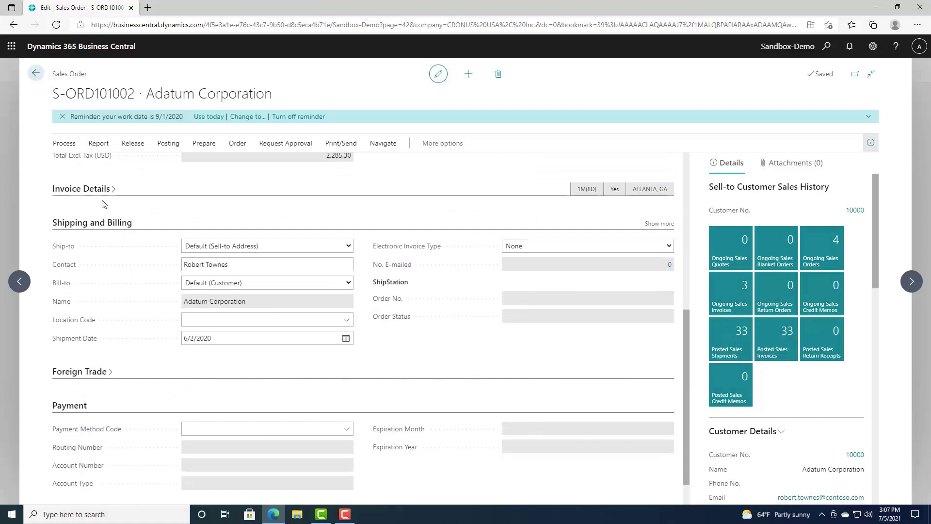
# Collapse the sales order's Shipping and Billing section, and expand its Foreign Trade and Invoice Details sections.
pyautogui.click(94, 223)
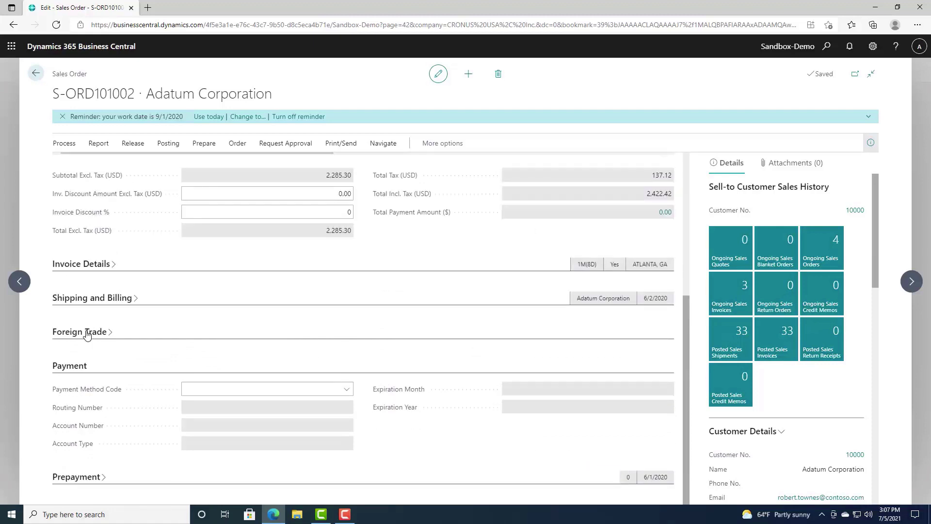
pyautogui.click(88, 330)
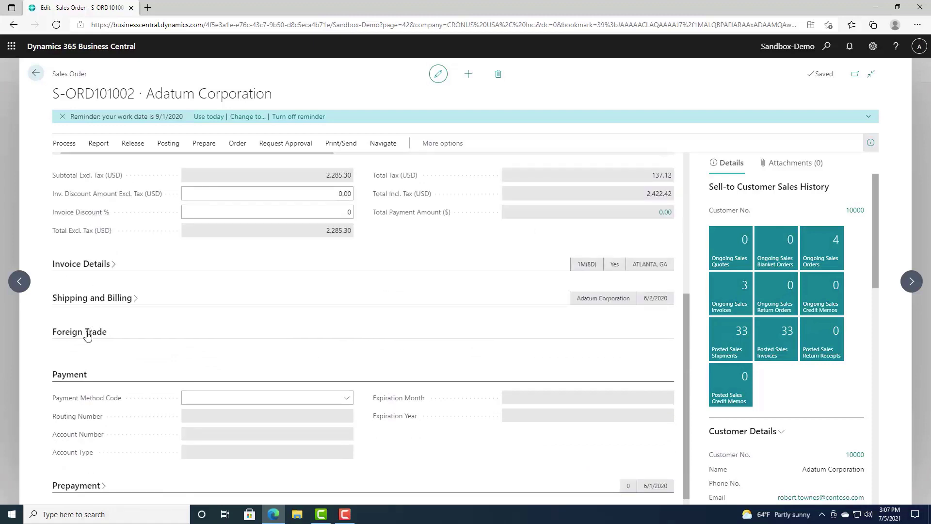
pyautogui.click(92, 266)
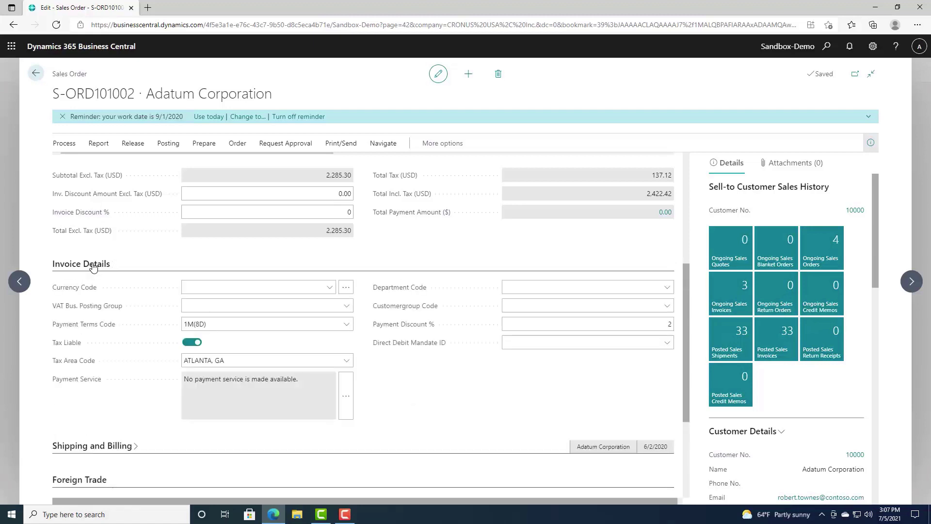
# Collapse the sales order's Invoice Details section, start personalizing the page, and show the fields available to add.
pyautogui.click(79, 266)
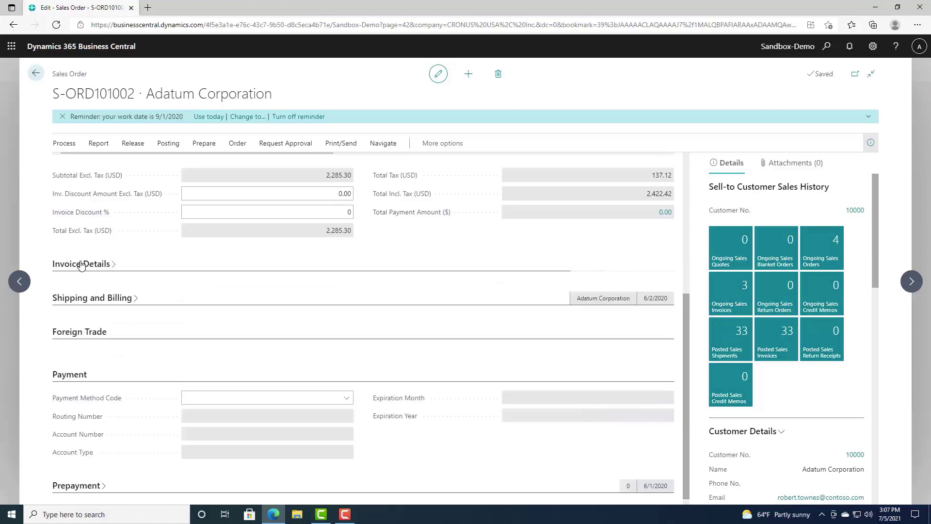
pyautogui.scroll(5, 220, 282)
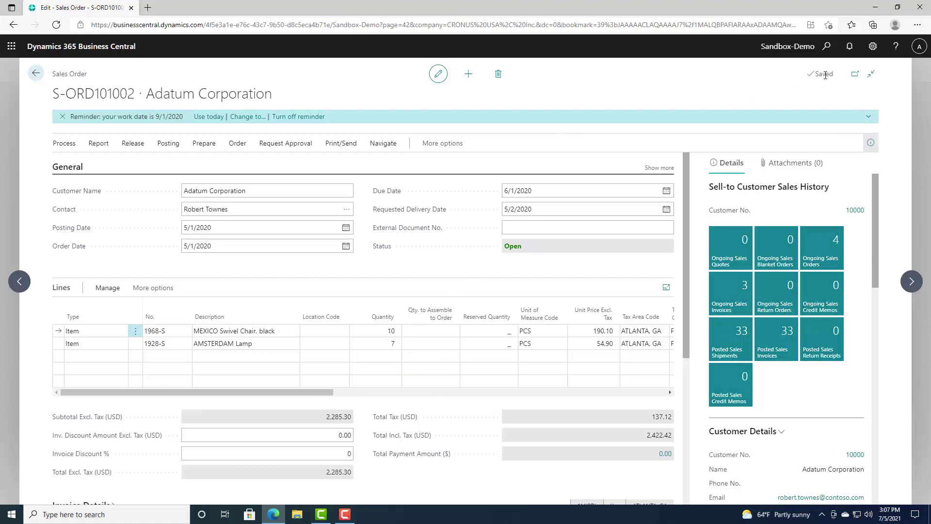
pyautogui.click(873, 46)
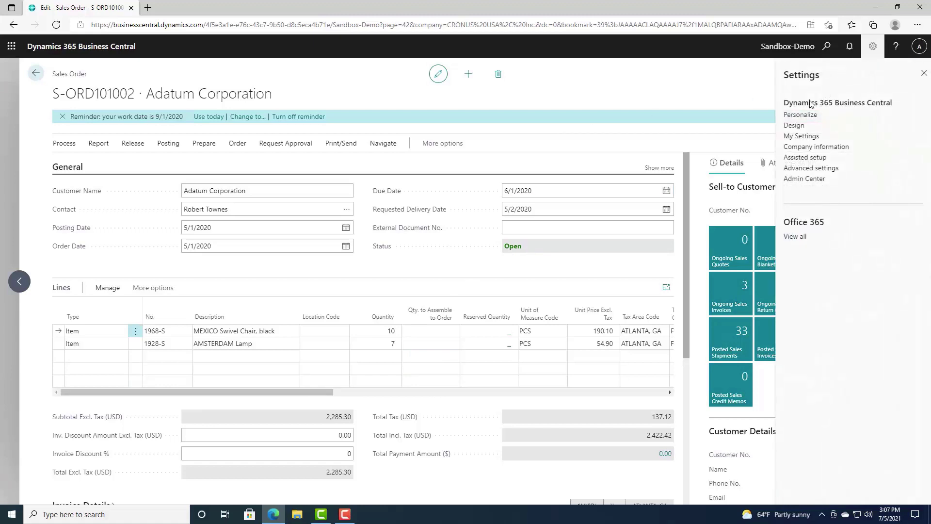
pyautogui.click(800, 115)
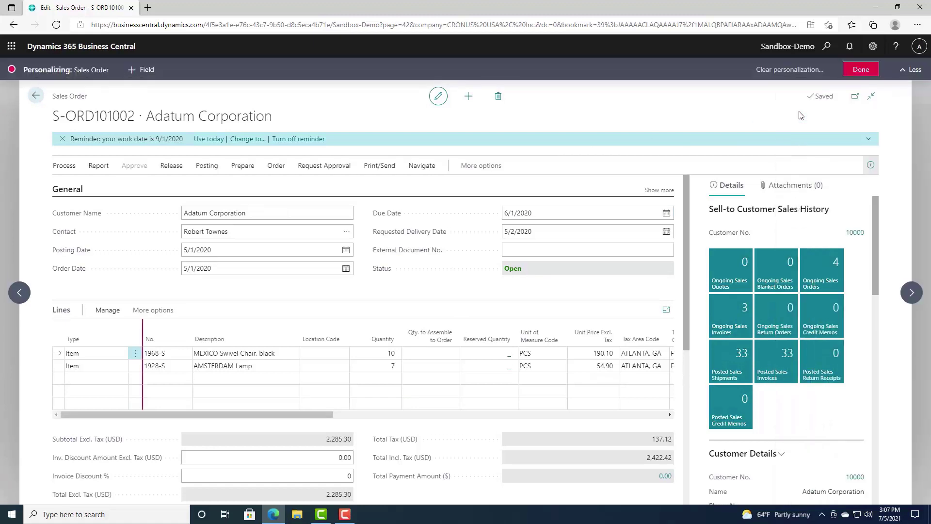
pyautogui.click(273, 211)
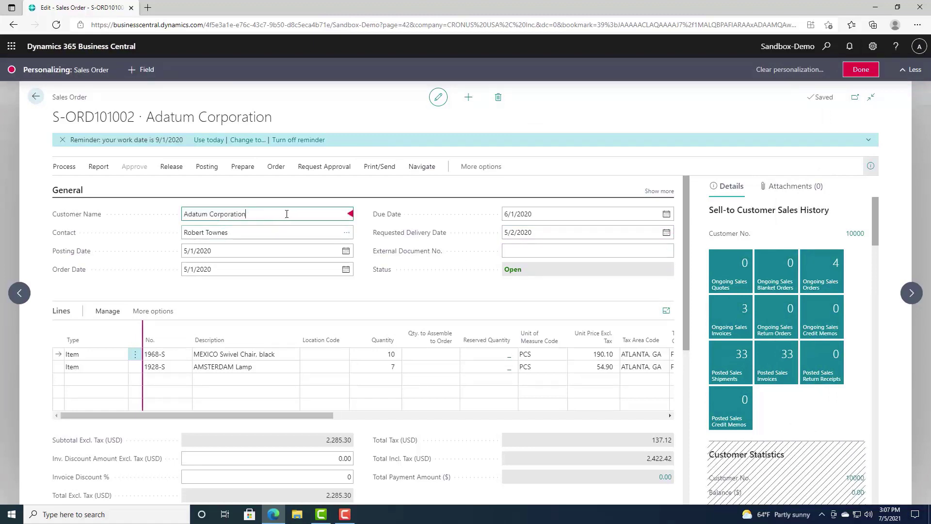
pyautogui.click(139, 71)
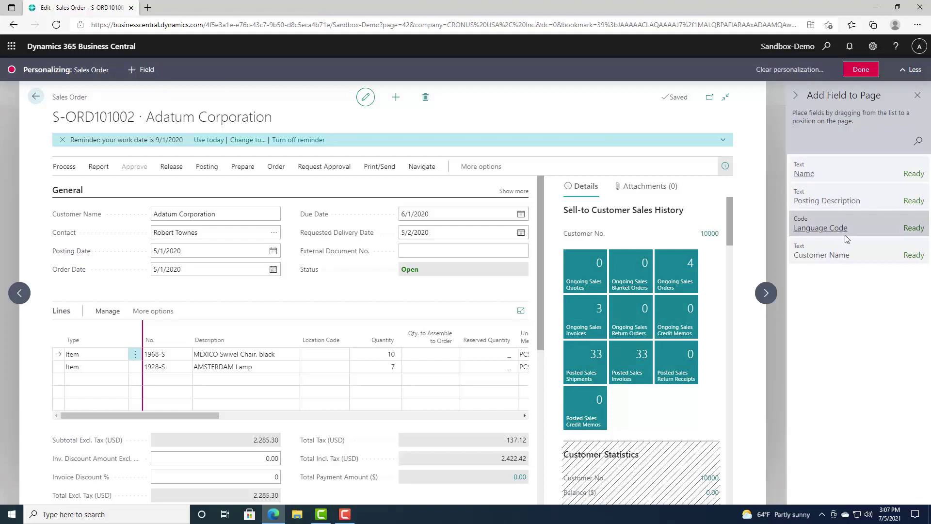
# Add the Drop Shipment field to the sales order lines between Qty. to Assemble to Order and Reserved Quantity, and finish personalizing.
pyautogui.moveTo(846, 234); pyautogui.dragTo(296, 456)
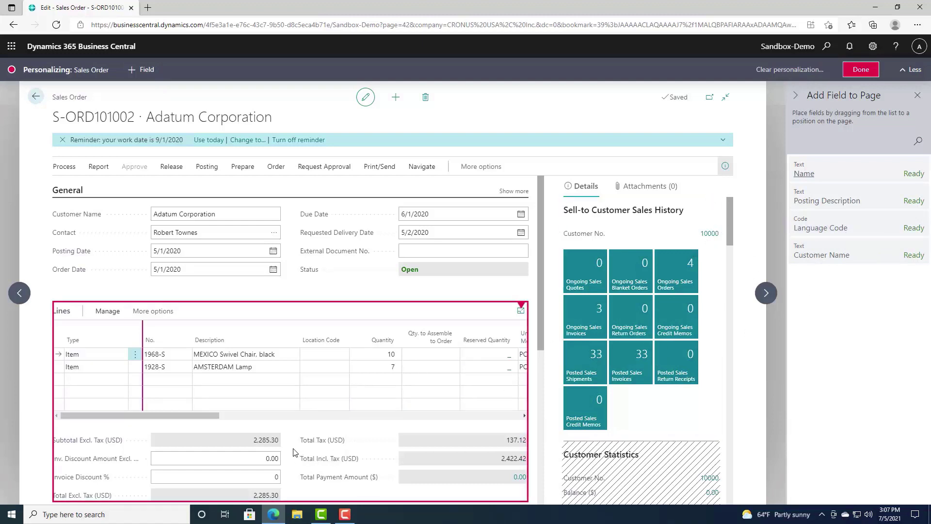
pyautogui.click(293, 452)
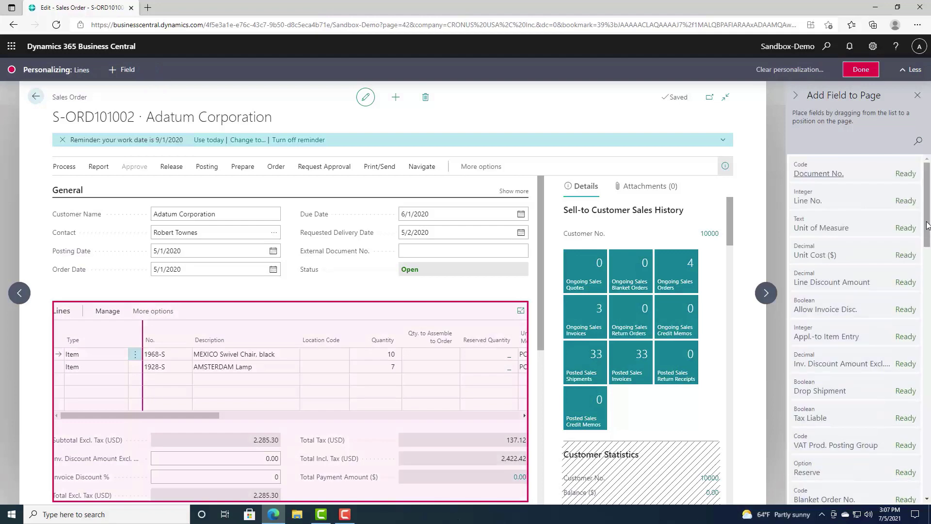
pyautogui.moveTo(927, 223); pyautogui.dragTo(928, 240)
pyautogui.moveTo(930, 263)
pyautogui.mouseDown()
pyautogui.moveTo(928, 405)
pyautogui.moveTo(928, 253)
pyautogui.mouseUp()
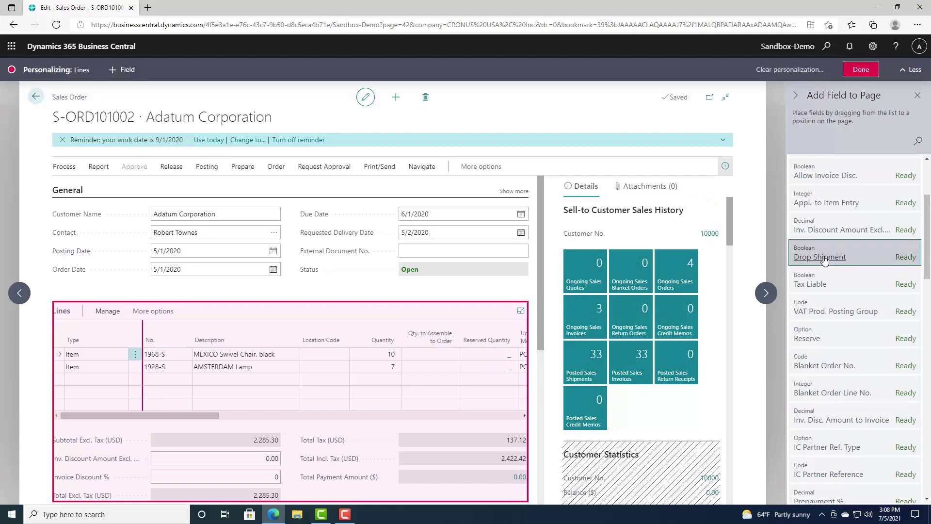
pyautogui.moveTo(824, 261); pyautogui.dragTo(458, 336)
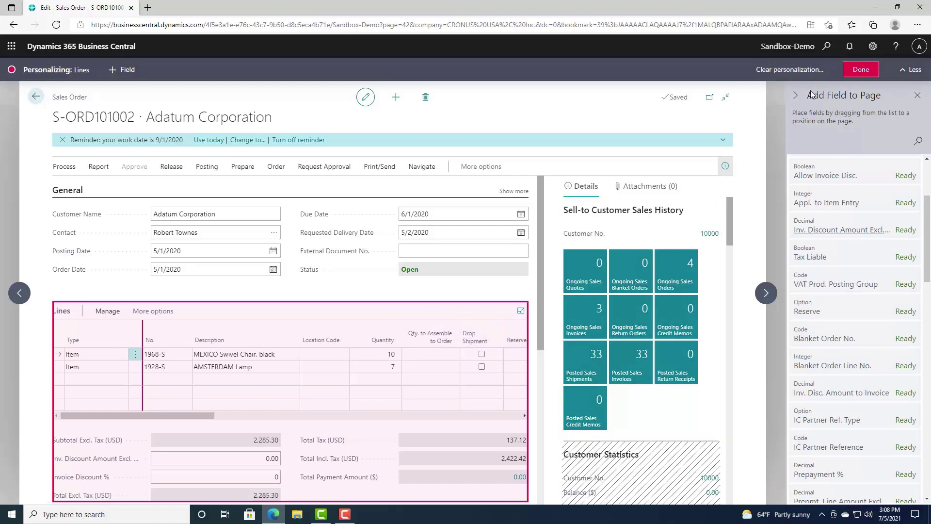
pyautogui.click(861, 70)
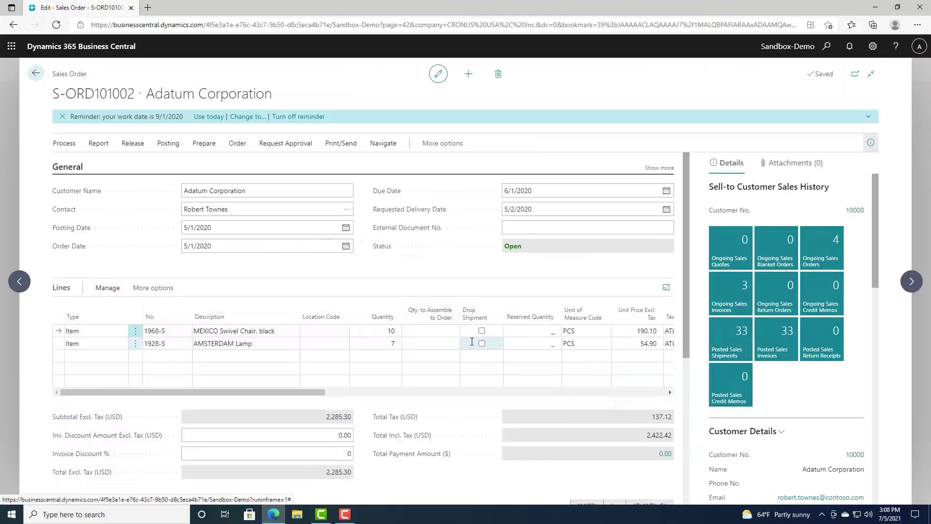
# Personalize the sales order again to move the Drop Shipment column between Reserved Quantity and Unit of Measure Code, and finish personalizing.
pyautogui.click(873, 47)
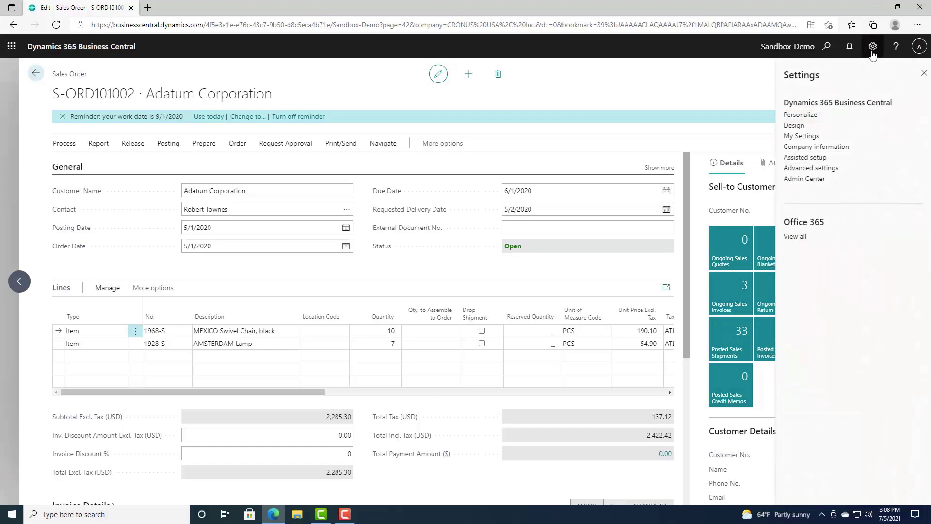
pyautogui.click(805, 114)
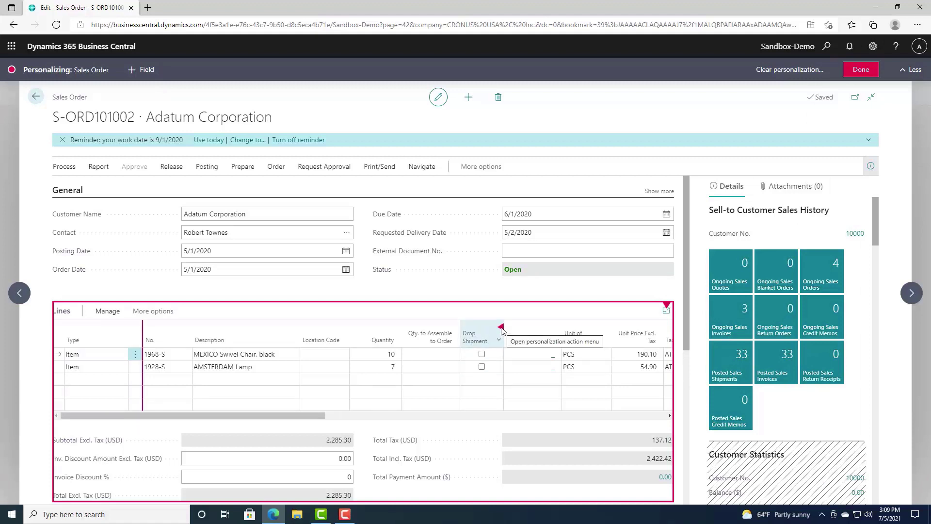
pyautogui.moveTo(487, 331); pyautogui.dragTo(423, 333)
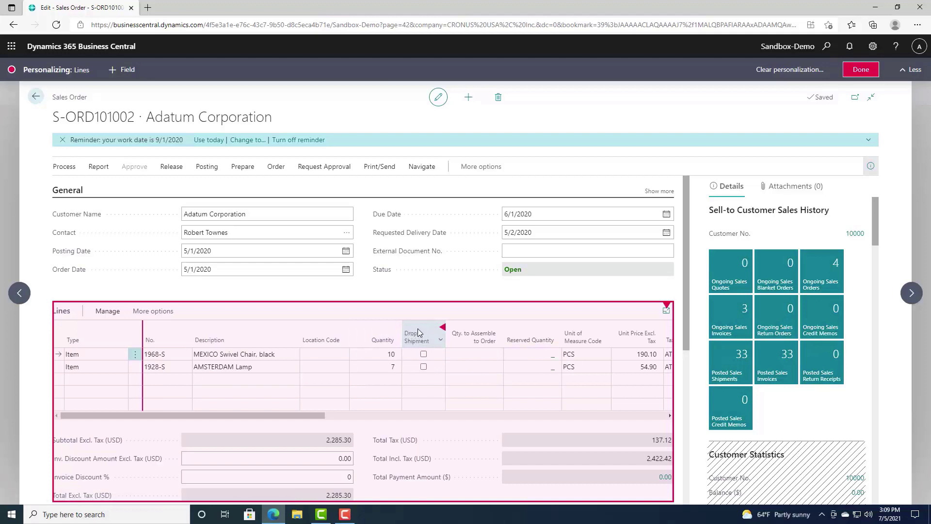
pyautogui.moveTo(421, 327); pyautogui.dragTo(545, 341)
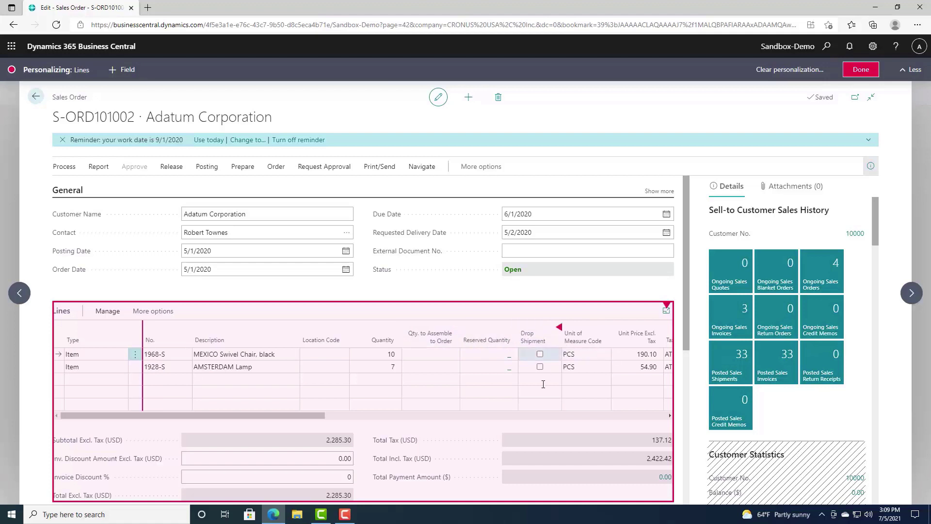
pyautogui.click(860, 72)
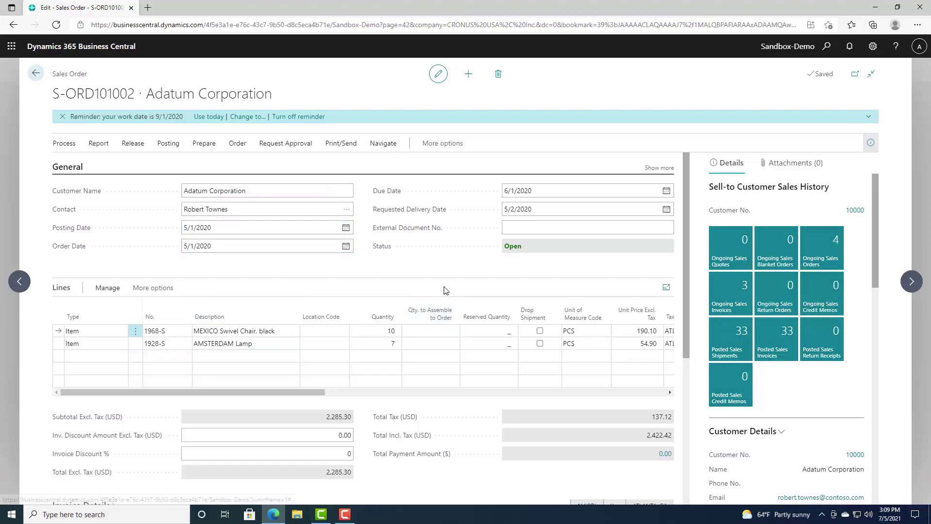
pyautogui.scroll(-3, 446, 290)
pyautogui.scroll(3, 446, 290)
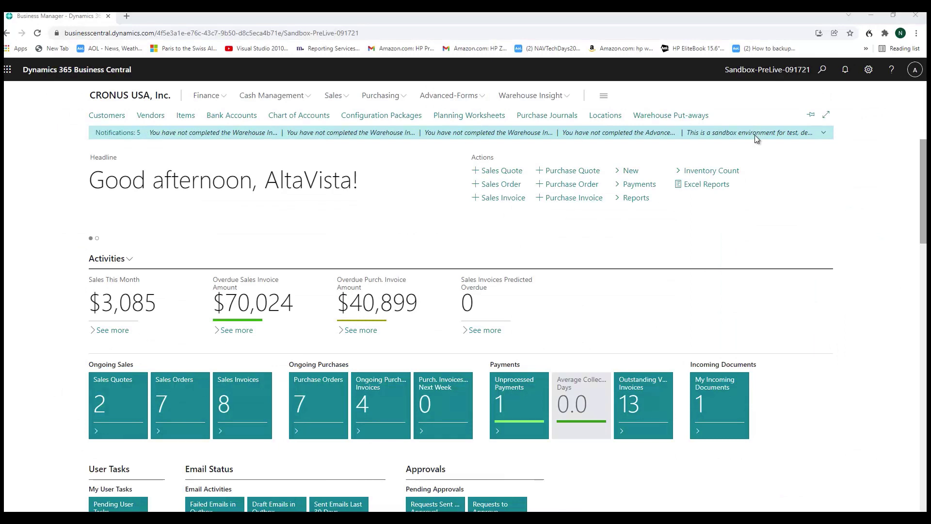
# Search for "aged account" from the Business Manager home page and open the Aged Accounts Receivable report's request page.
pyautogui.click(822, 71)
pyautogui.click(823, 70)
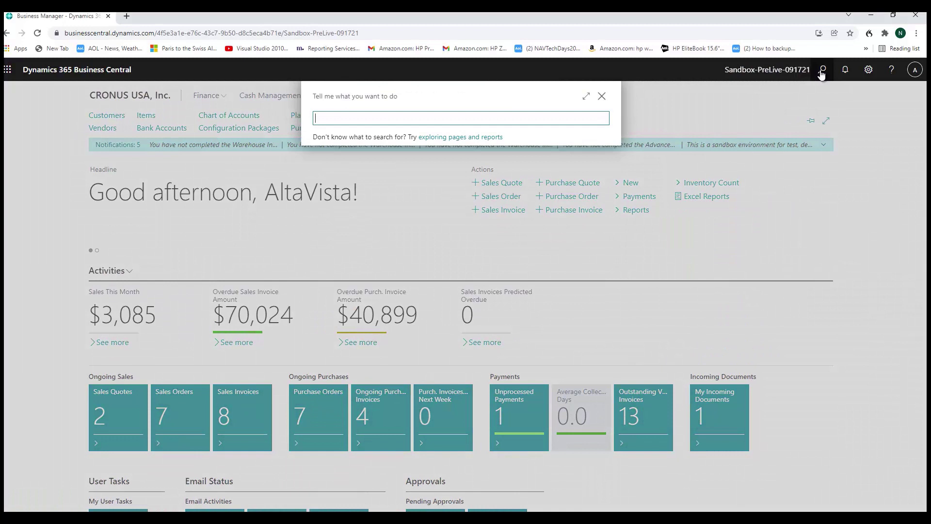
pyautogui.write('aged account')
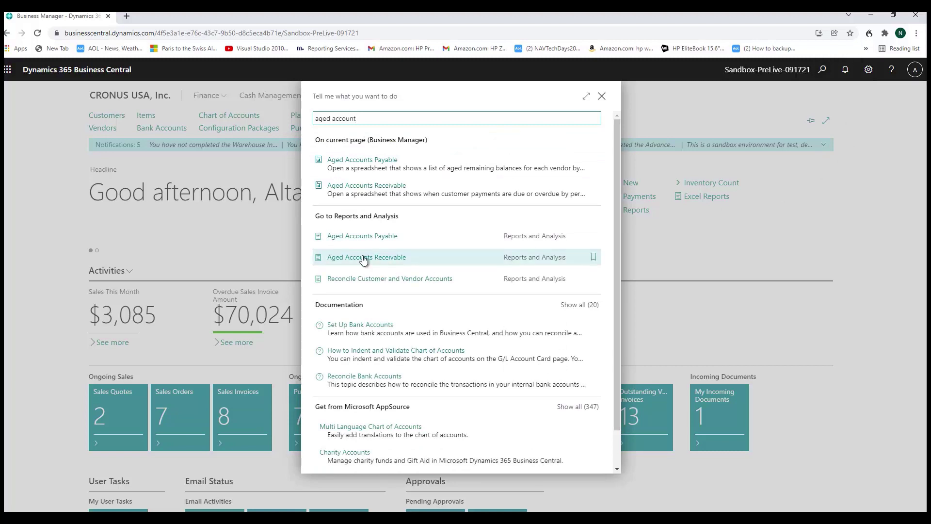
pyautogui.click(363, 263)
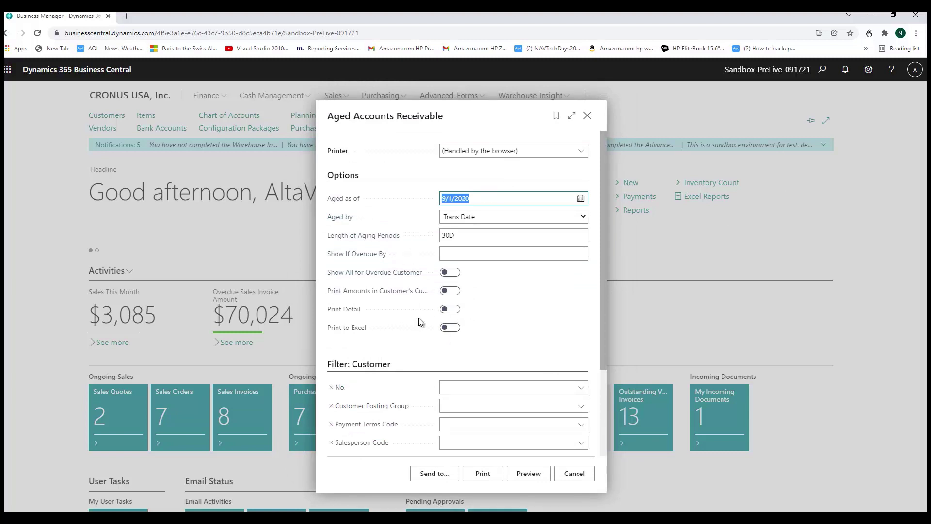
# Bookmark the Aged Accounts Receivable report on the Role Center, close it, then test the bookmark by opening and cancelling the report.
pyautogui.click(557, 118)
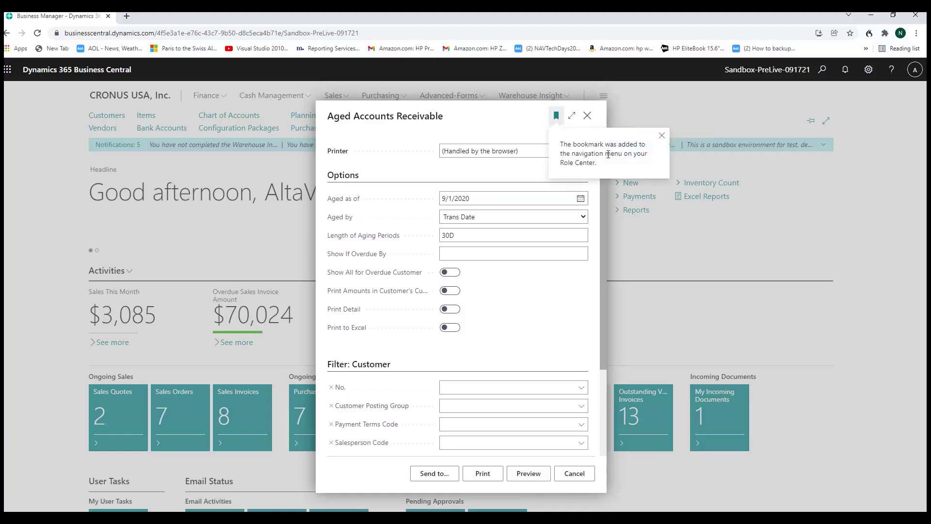
pyautogui.click(665, 136)
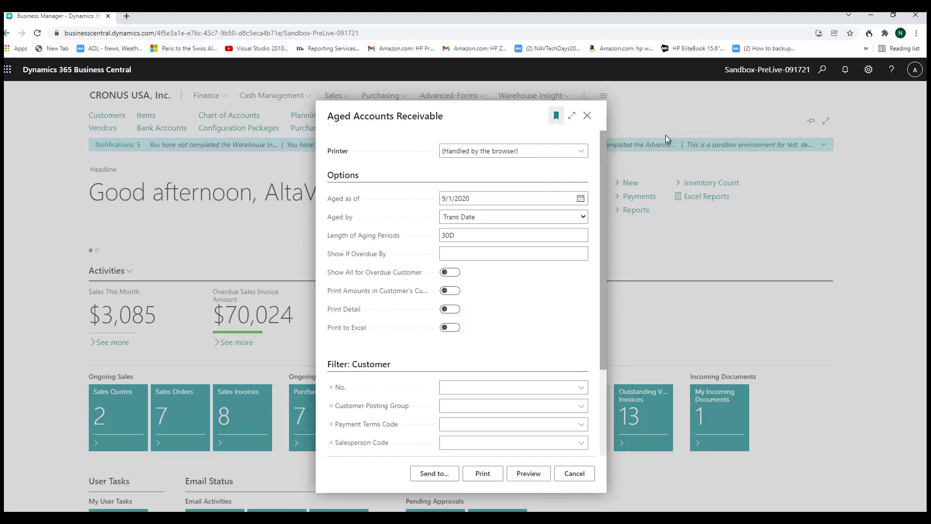
pyautogui.click(593, 116)
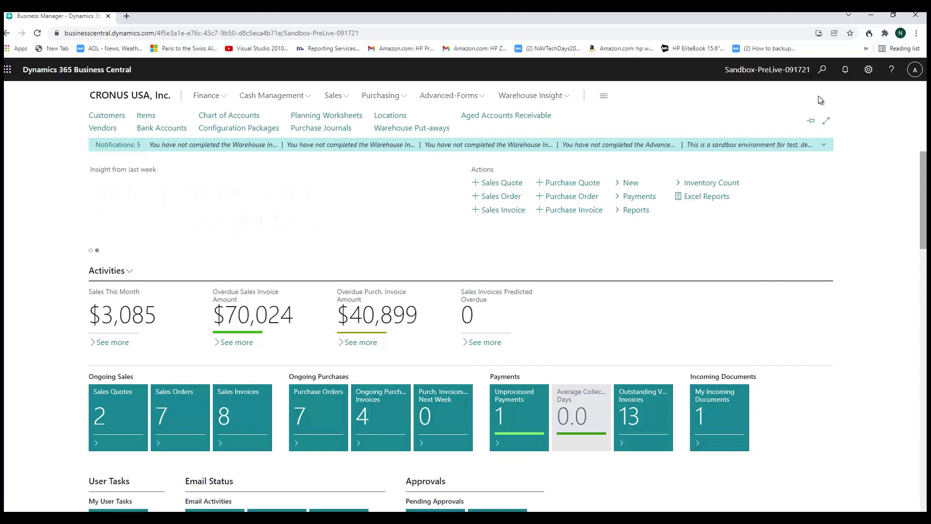
pyautogui.click(497, 116)
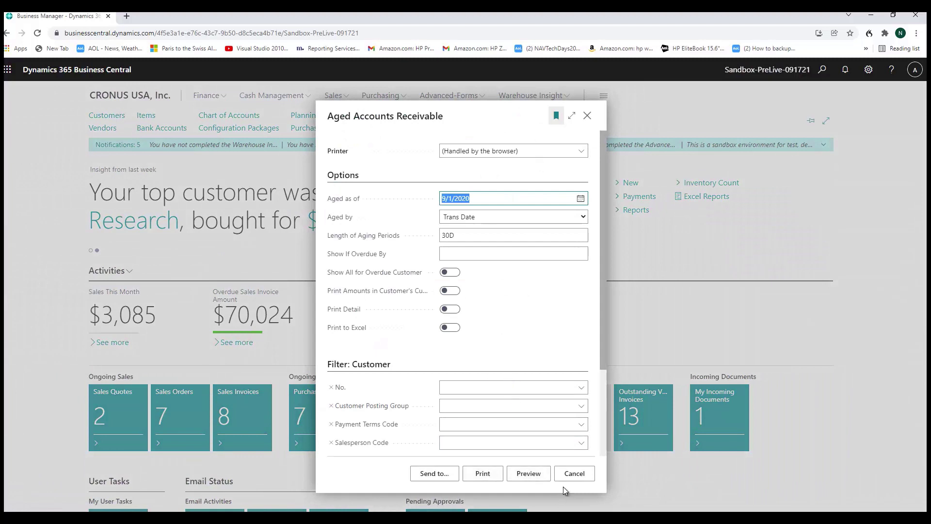
pyautogui.click(574, 473)
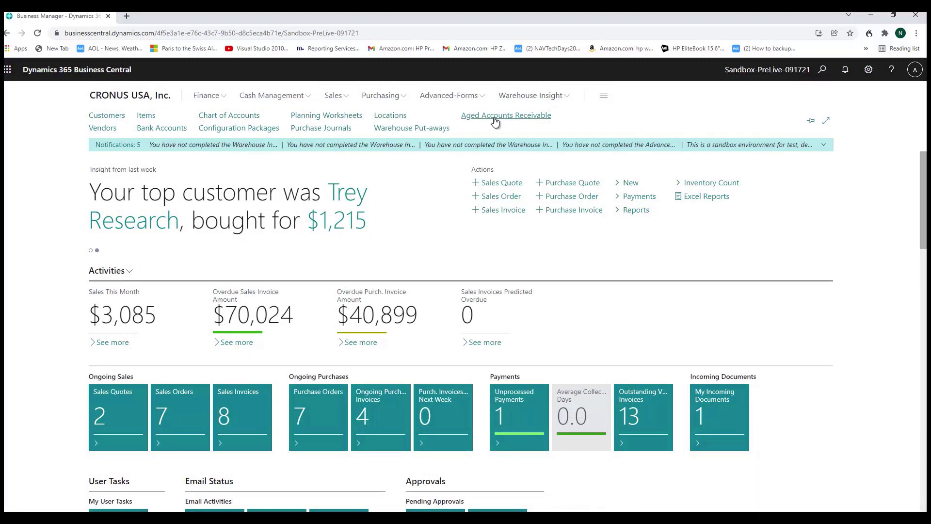